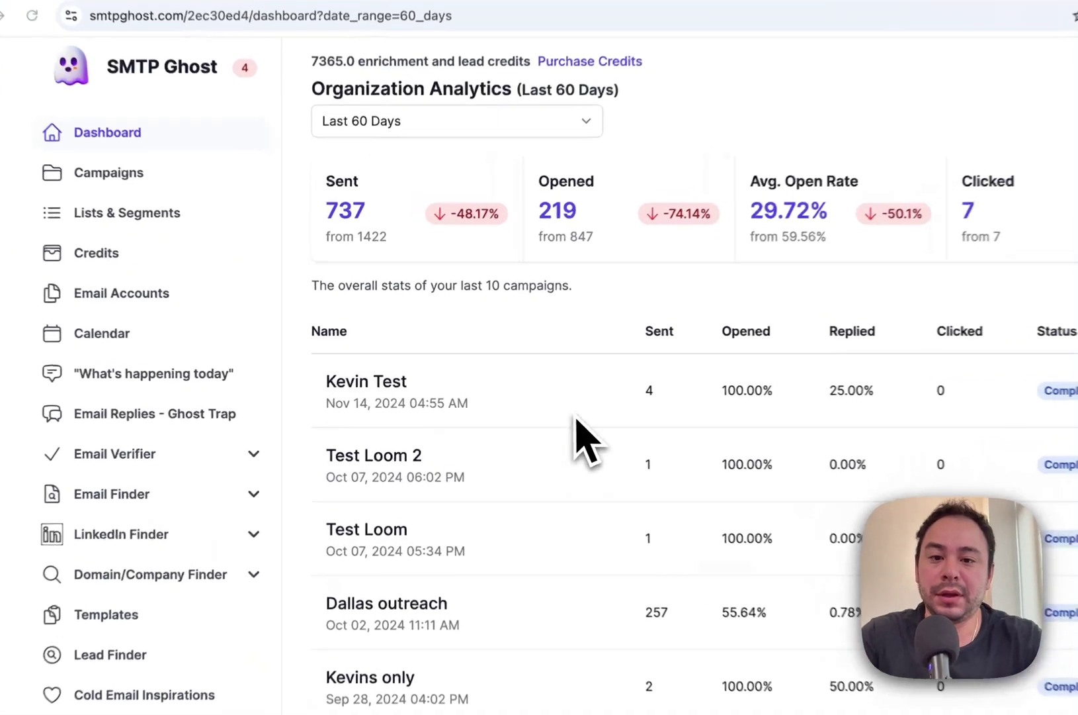
Open the smtpghost.com homepage in a new browser tab.
key(ctrl+t)
text(st)
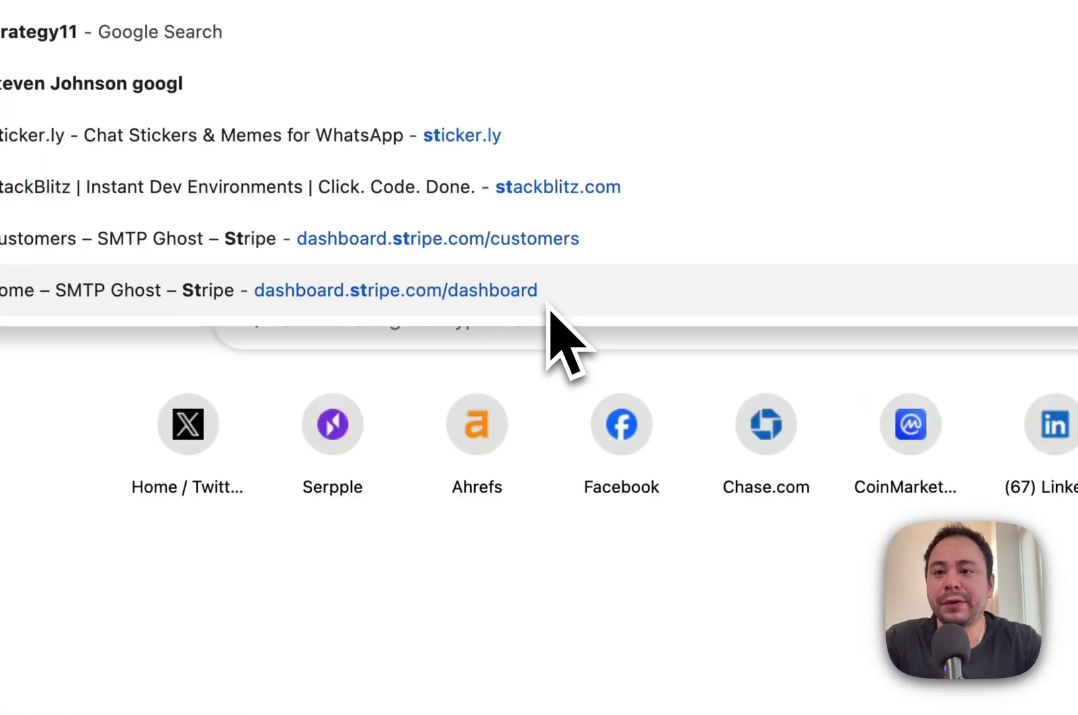
key(BackSpace)
key(BackSpace)
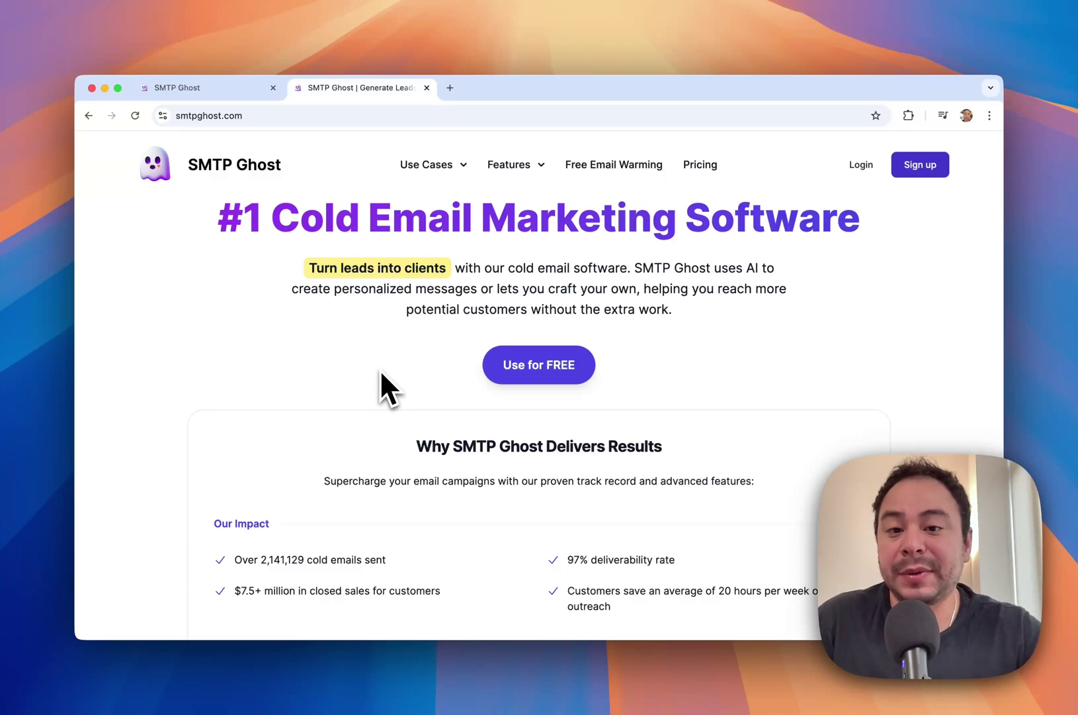
Look through the homepage's results, advanced features and free tools, including the Email Checker page.
scroll(382, 372, down, 2)
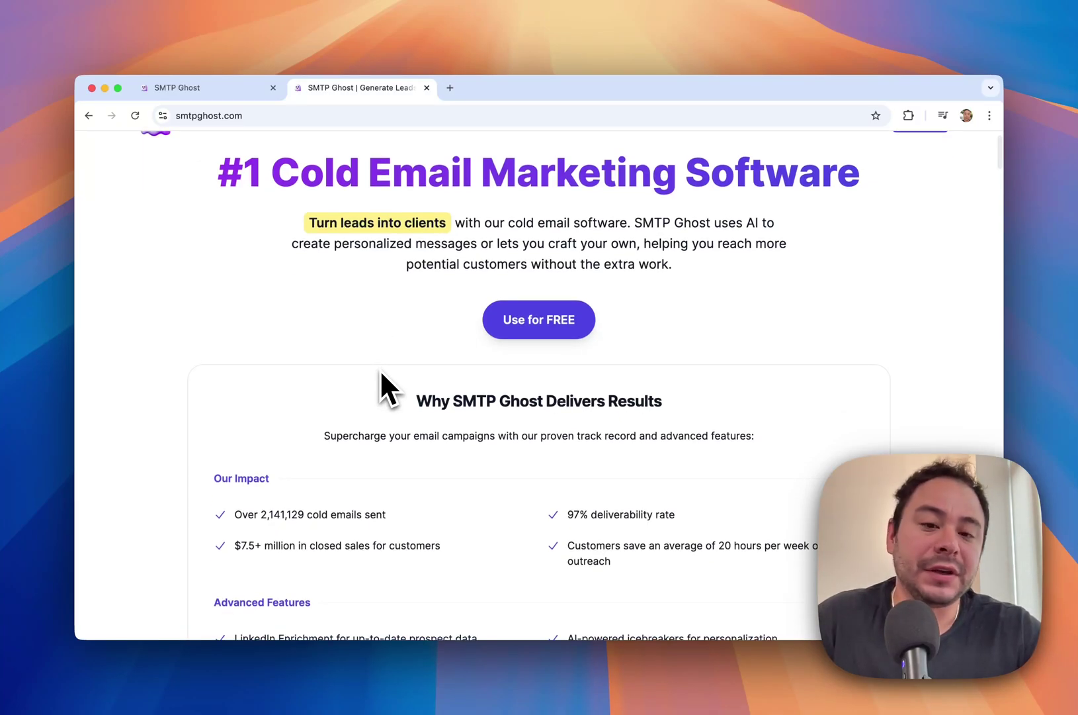
scroll(381, 372, up, 2)
scroll(280, 260, down, 5)
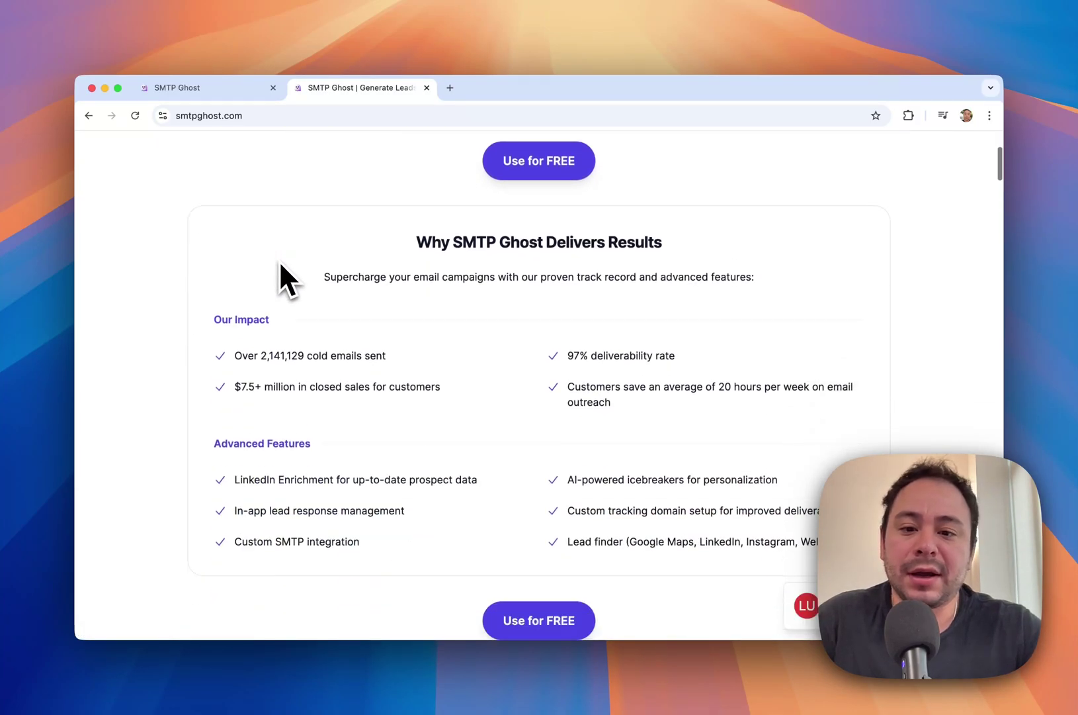
scroll(279, 262, down, 10)
scroll(279, 264, up, 5)
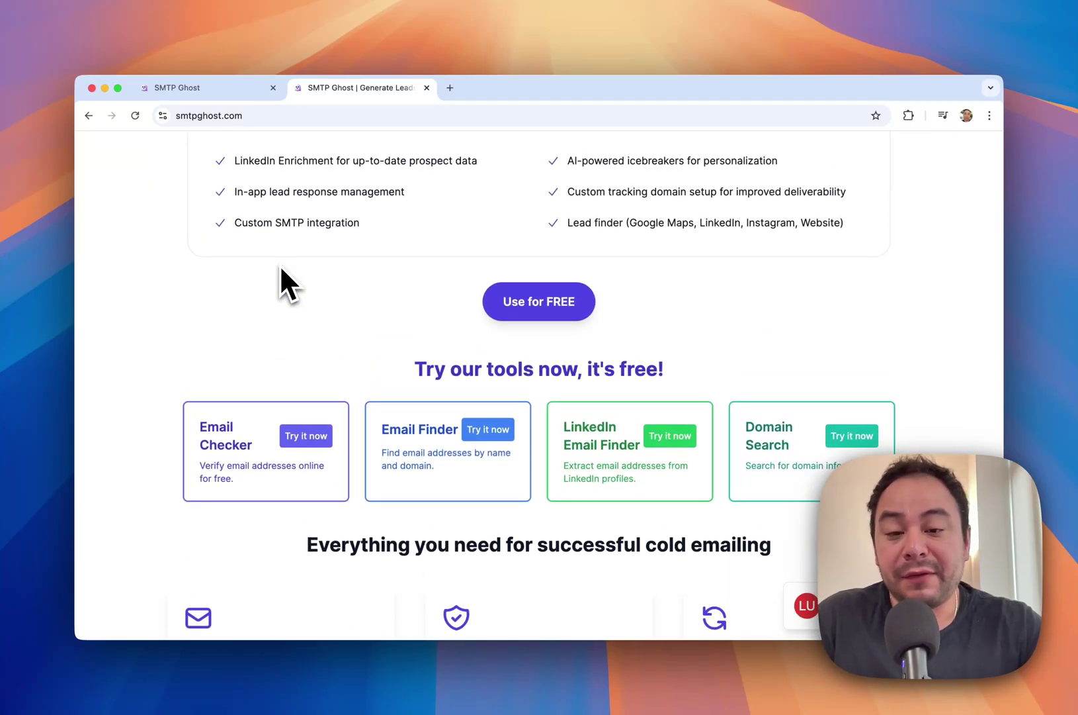
scroll(280, 265, down, 2)
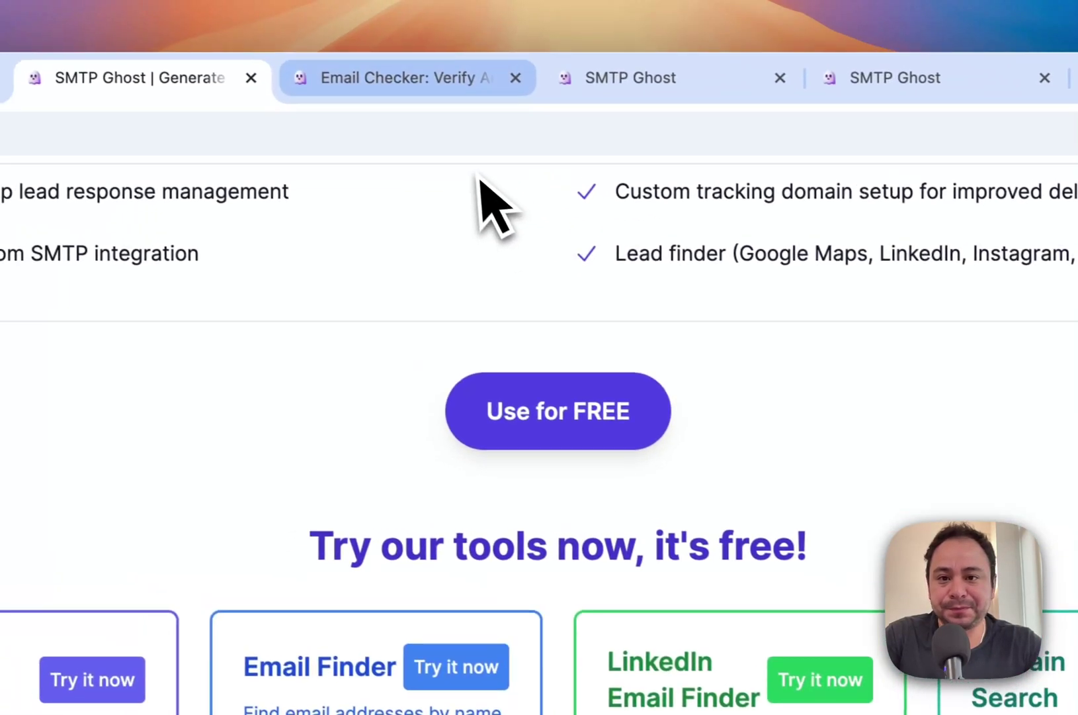
click(397, 77)
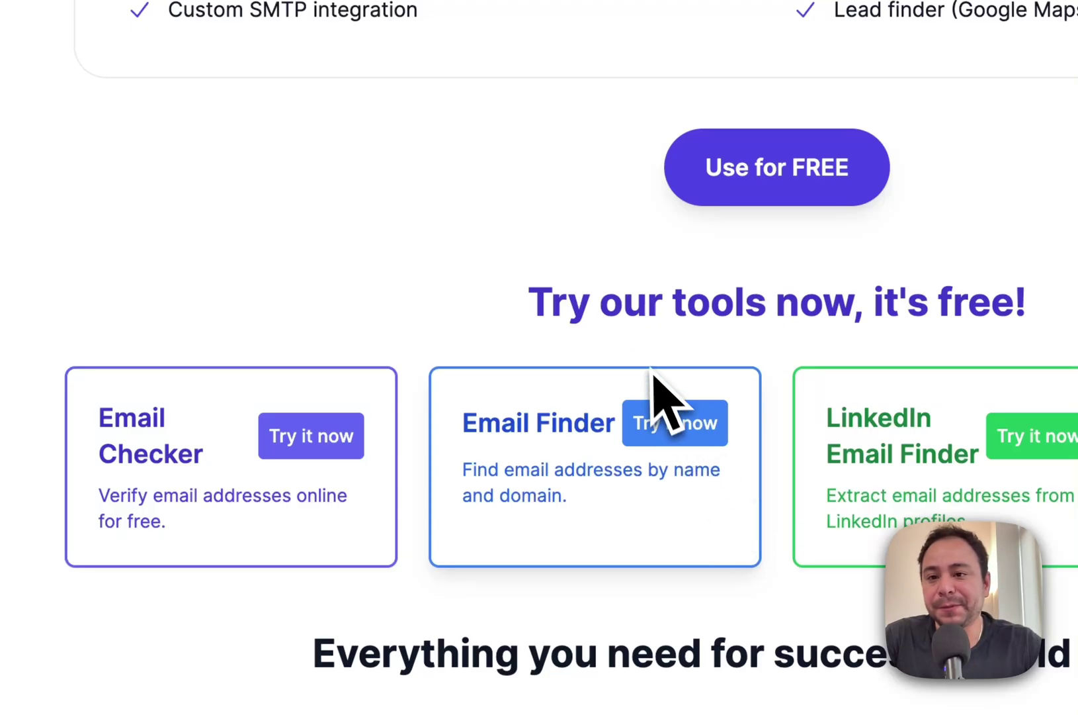
scroll(655, 390, up, 15)
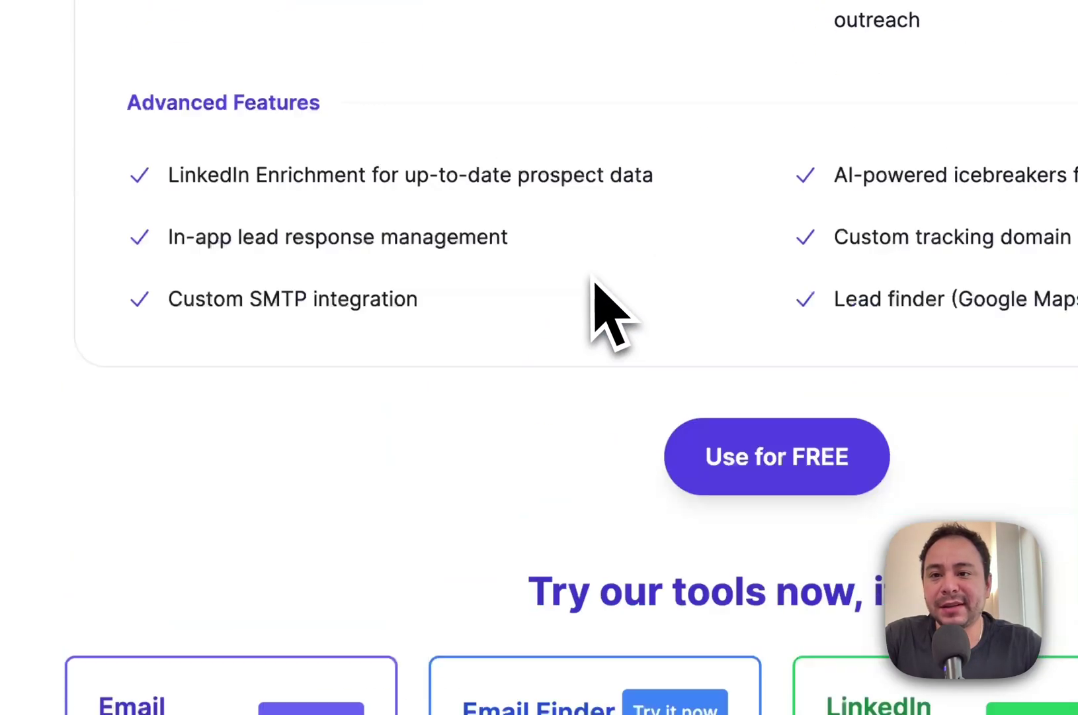
Return to the dashboard, review the Last 60 Days analytics and recent campaign stats, and open the Campaigns page.
click(397, 99)
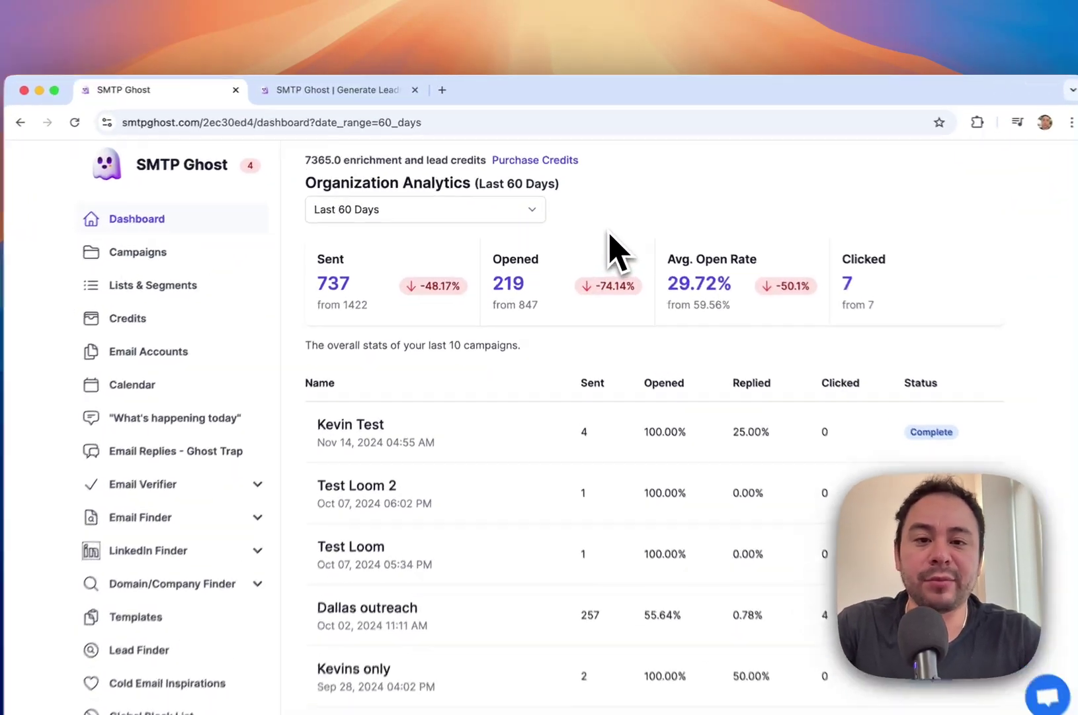
click(520, 195)
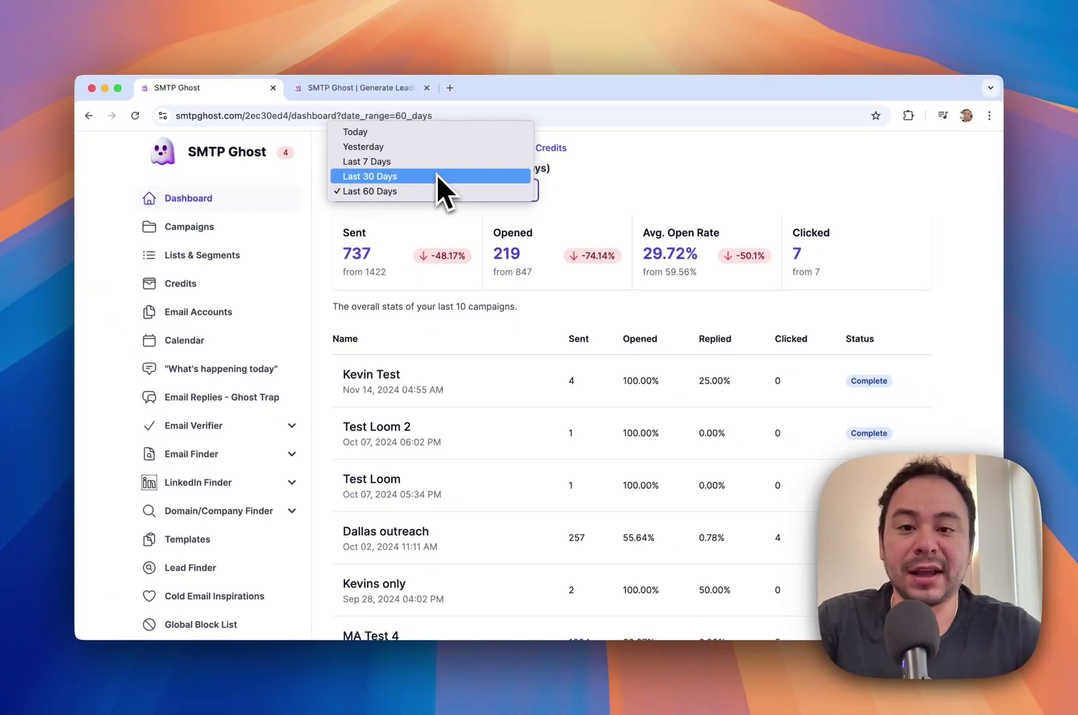
click(436, 189)
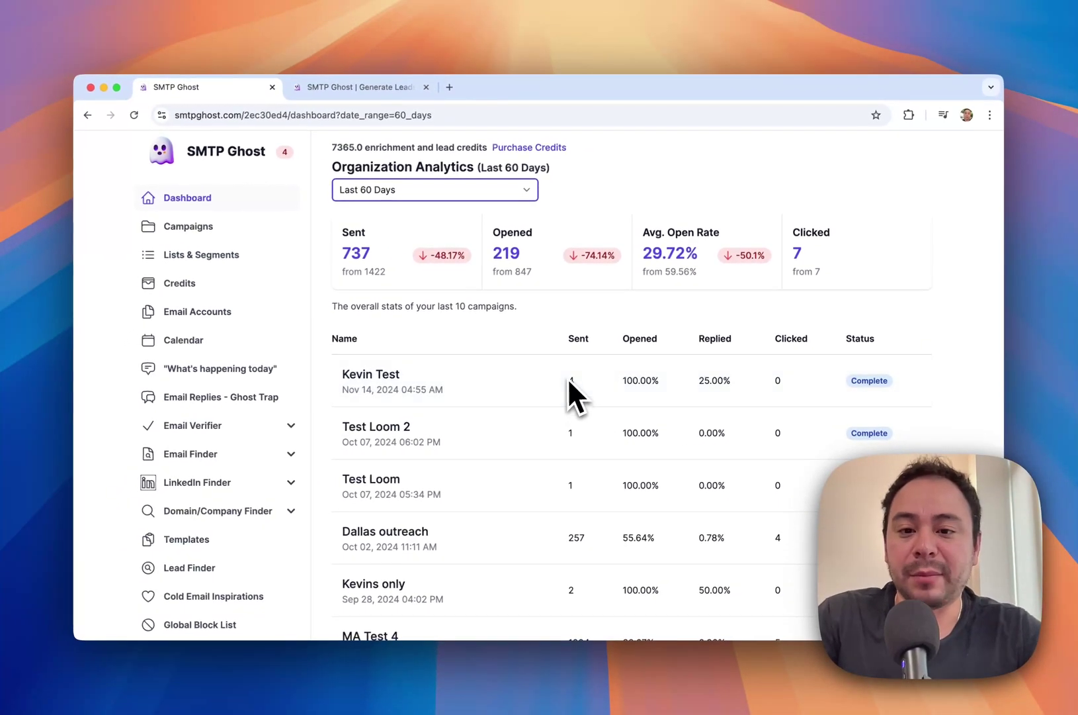
scroll(529, 364, down, 2)
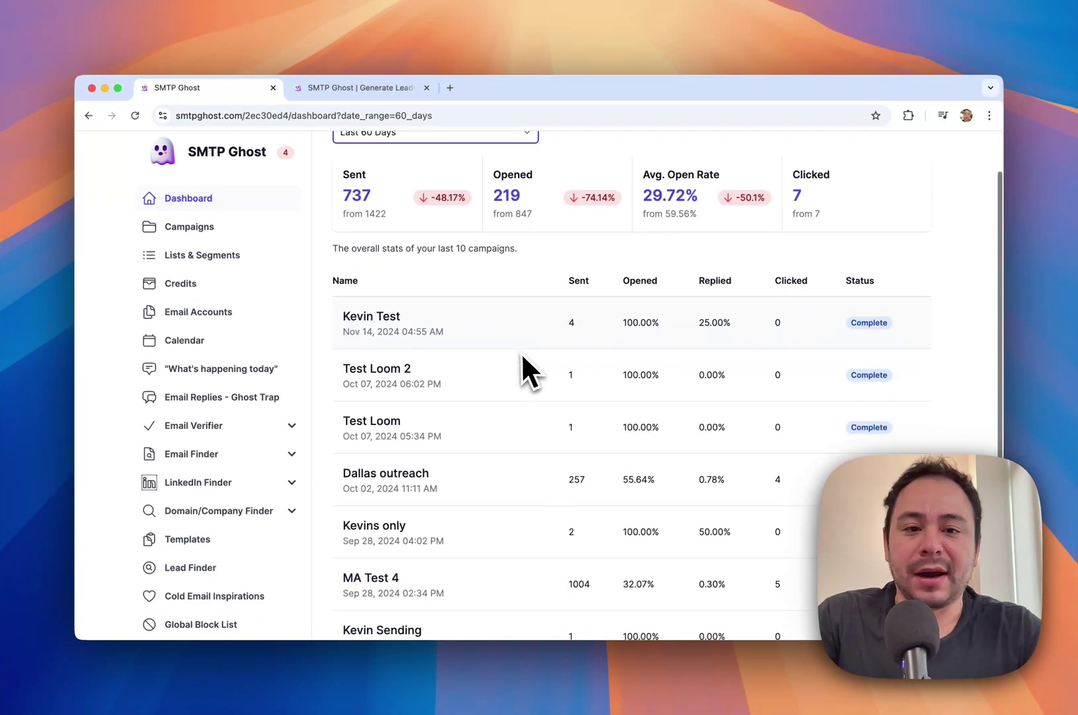
scroll(513, 361, up, 2)
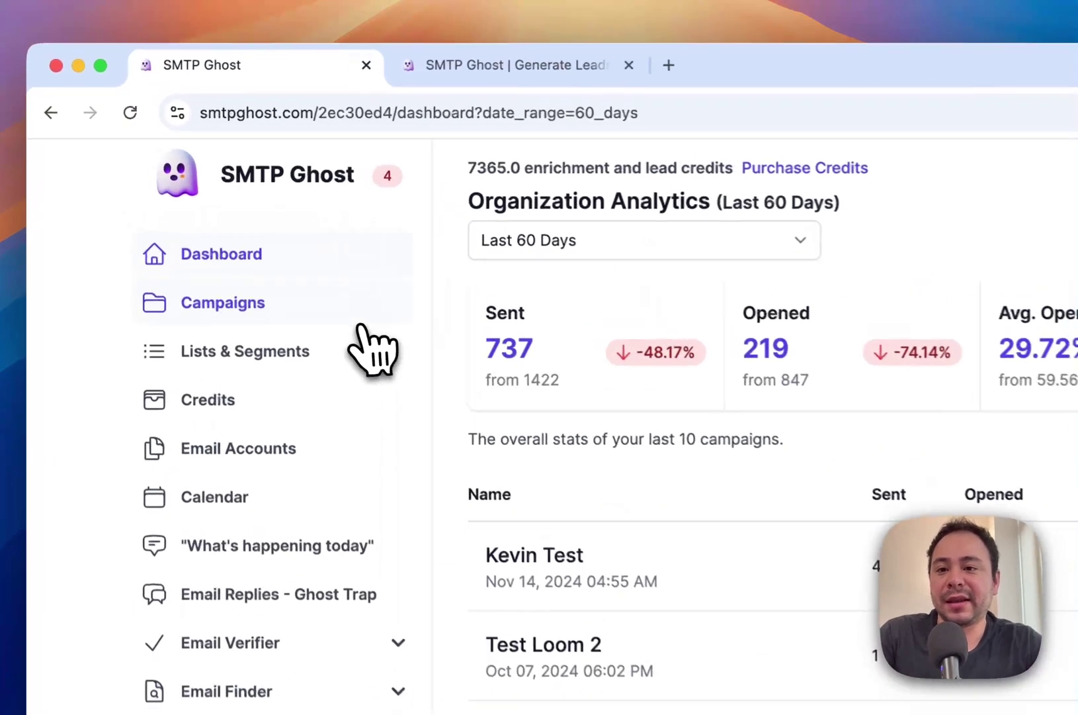
click(233, 230)
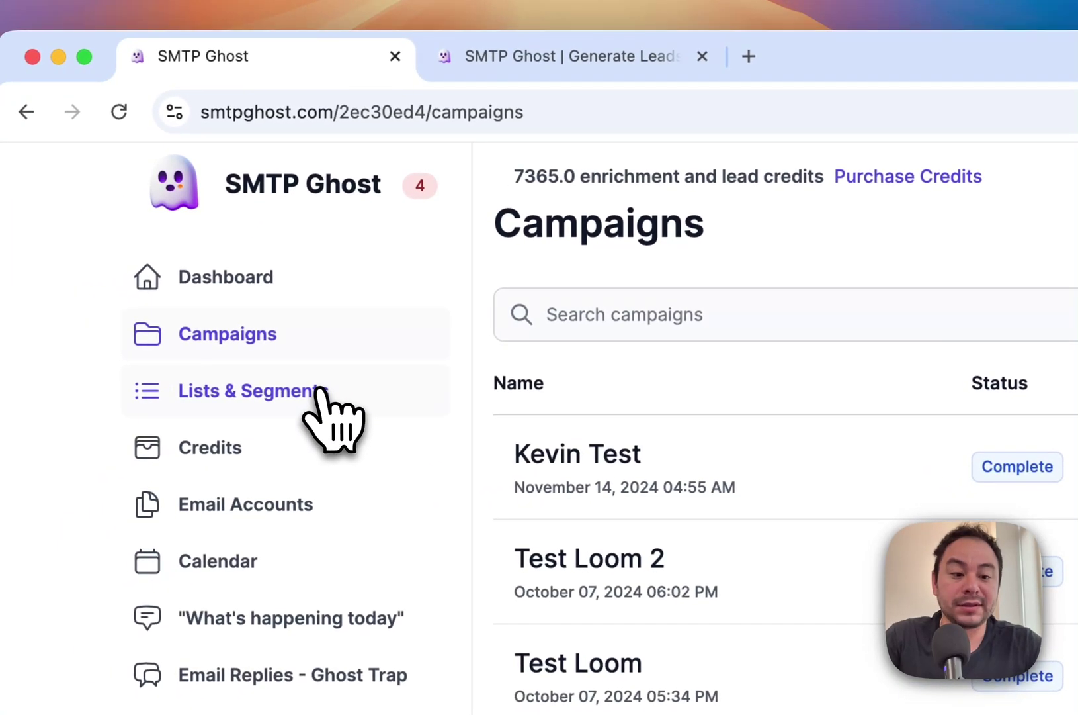
Create a contact list named "Plumbers V2 Demo" from Lists & Segments and check the CSV file selection for its import.
click(285, 400)
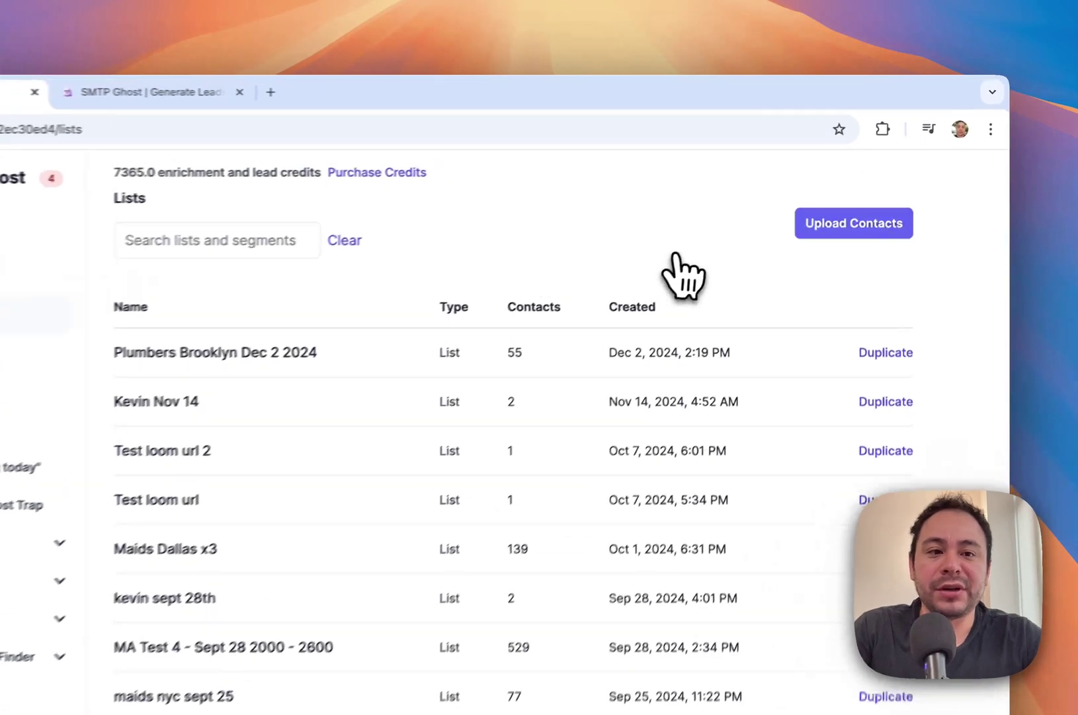
click(886, 186)
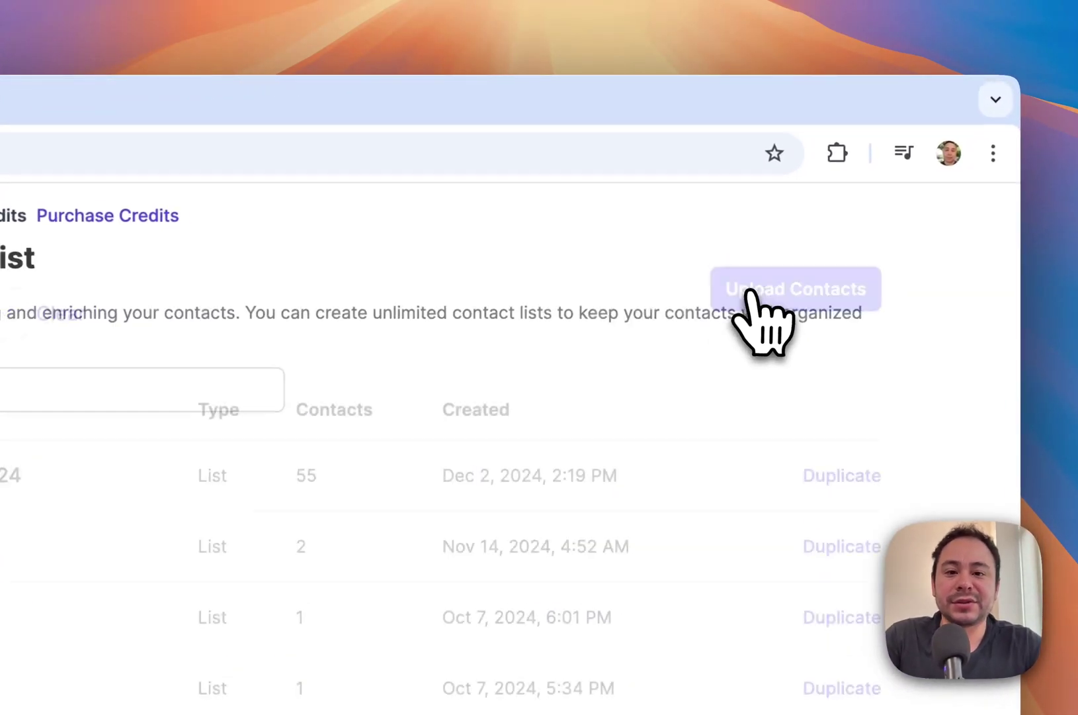
click(532, 237)
text(Plumbers V2 Demo)
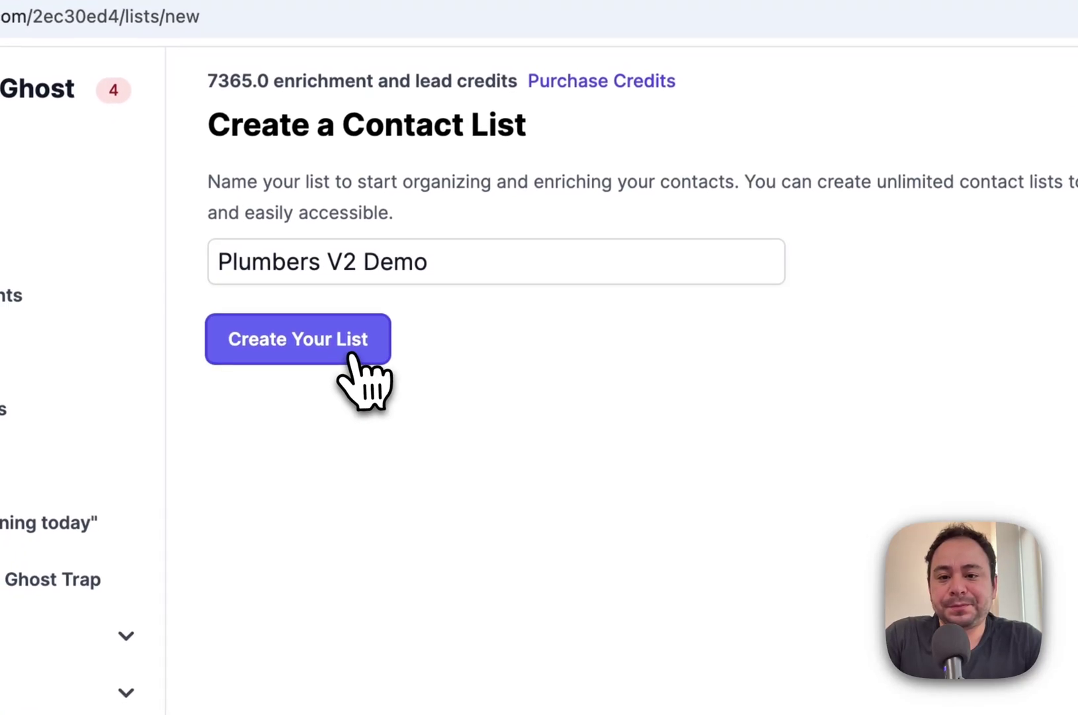
click(298, 426)
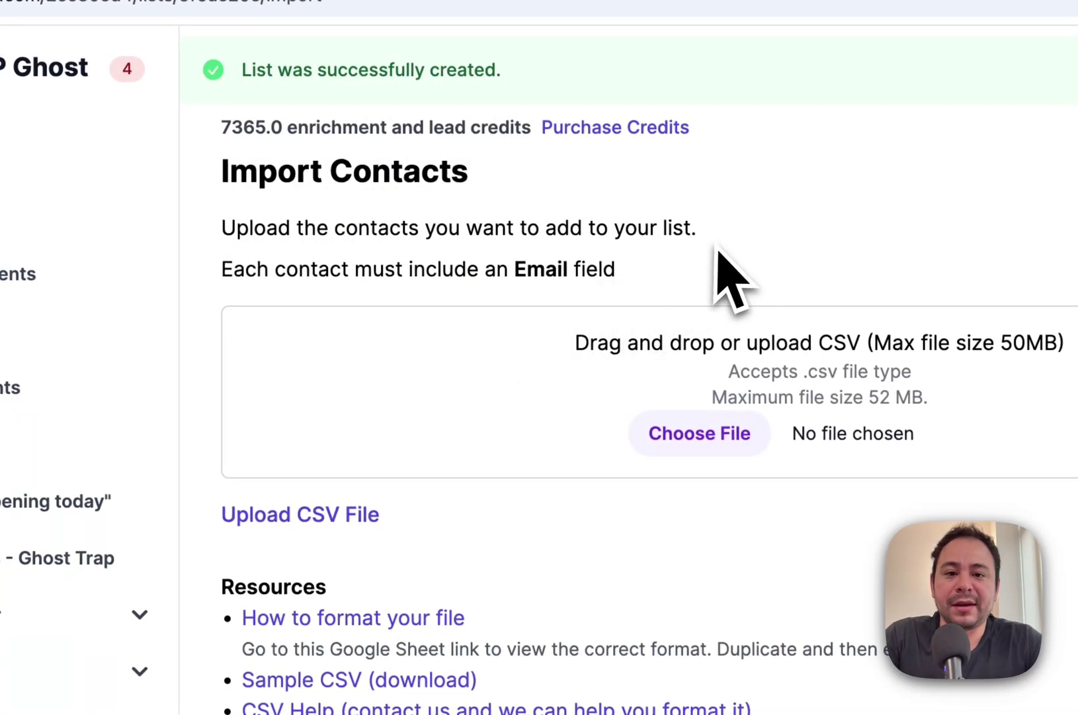
click(699, 434)
click(765, 507)
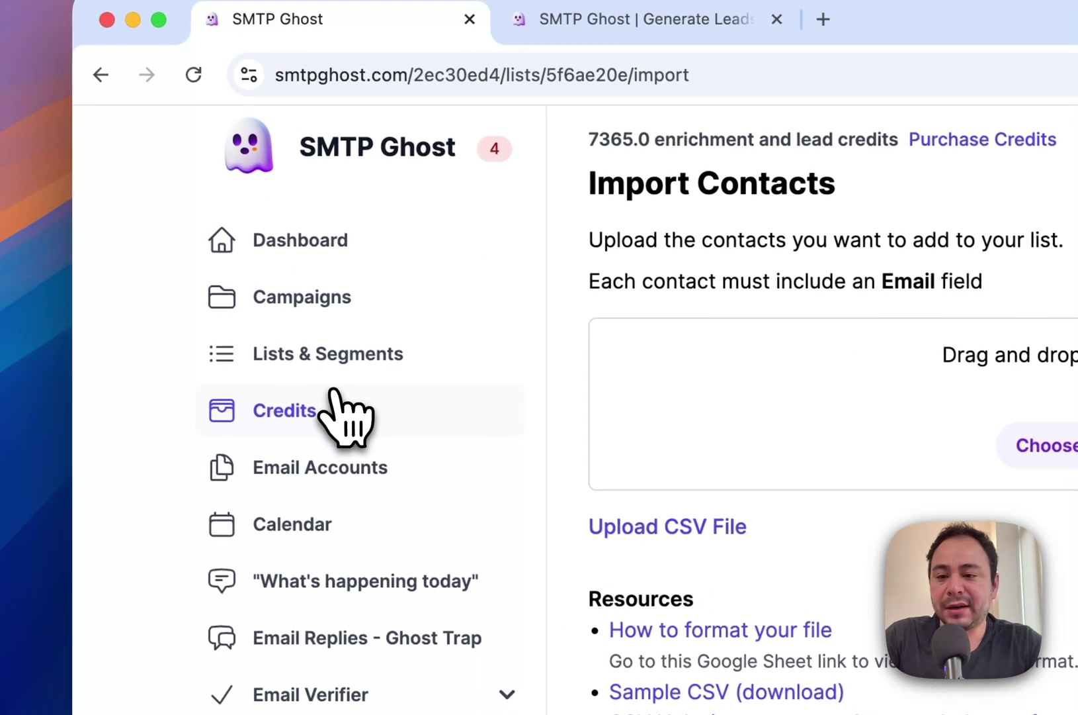
View the credits page, then look through the email sending accounts.
click(322, 416)
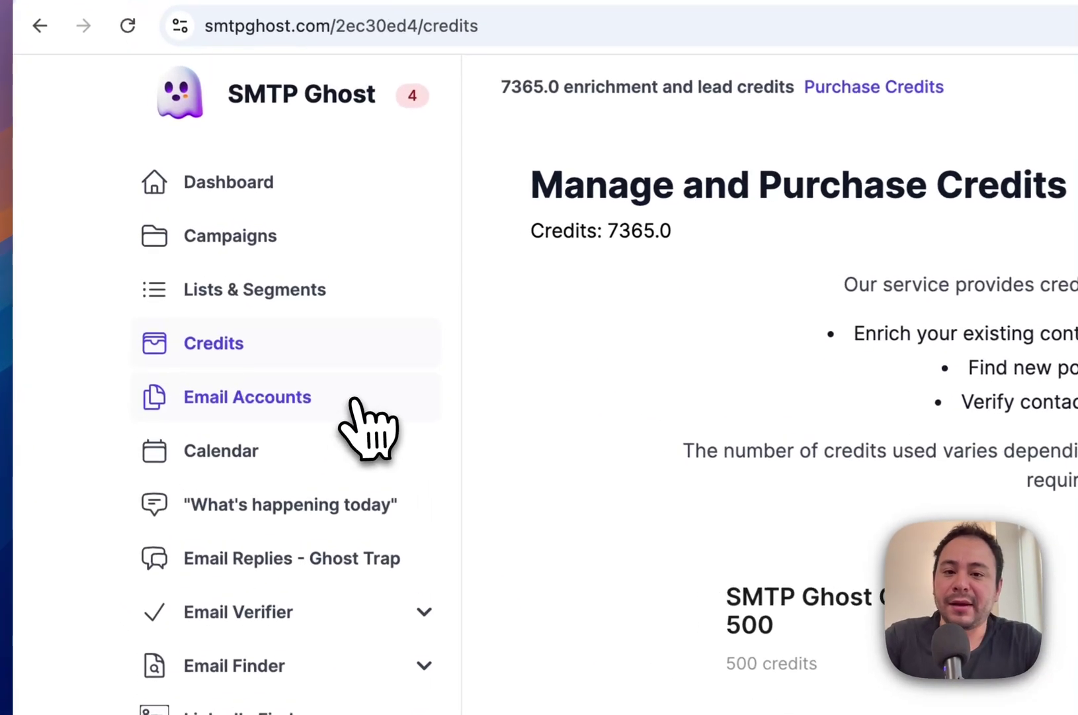
click(198, 311)
scroll(603, 349, down, 5)
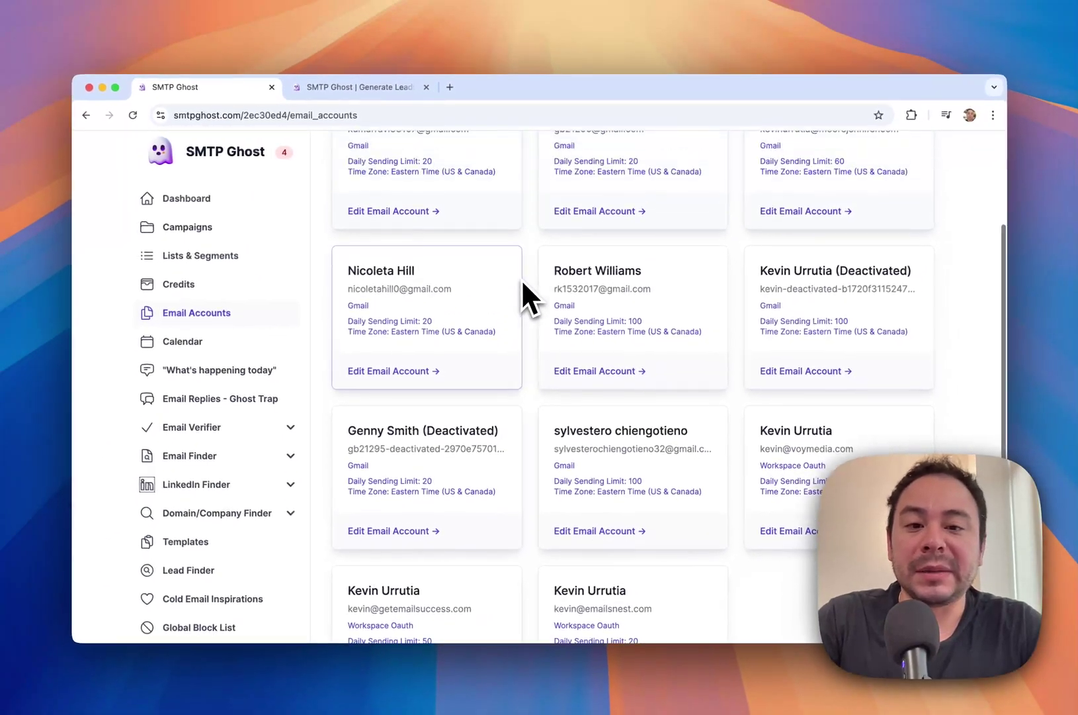
scroll(555, 361, up, 3)
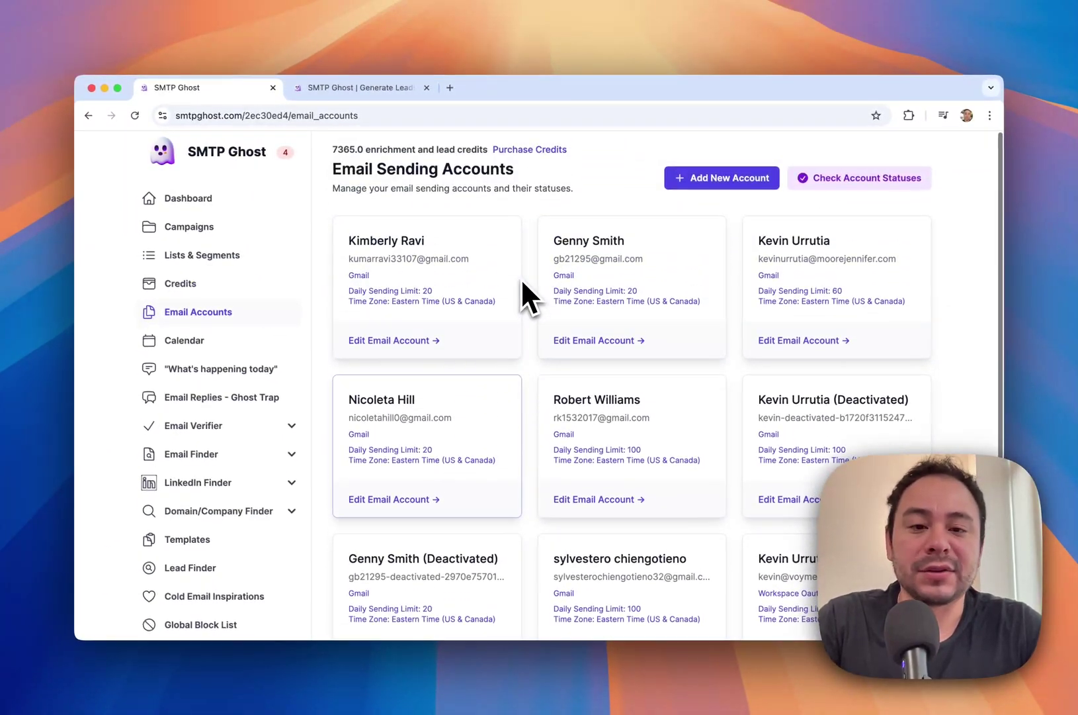
scroll(522, 284, down, 1)
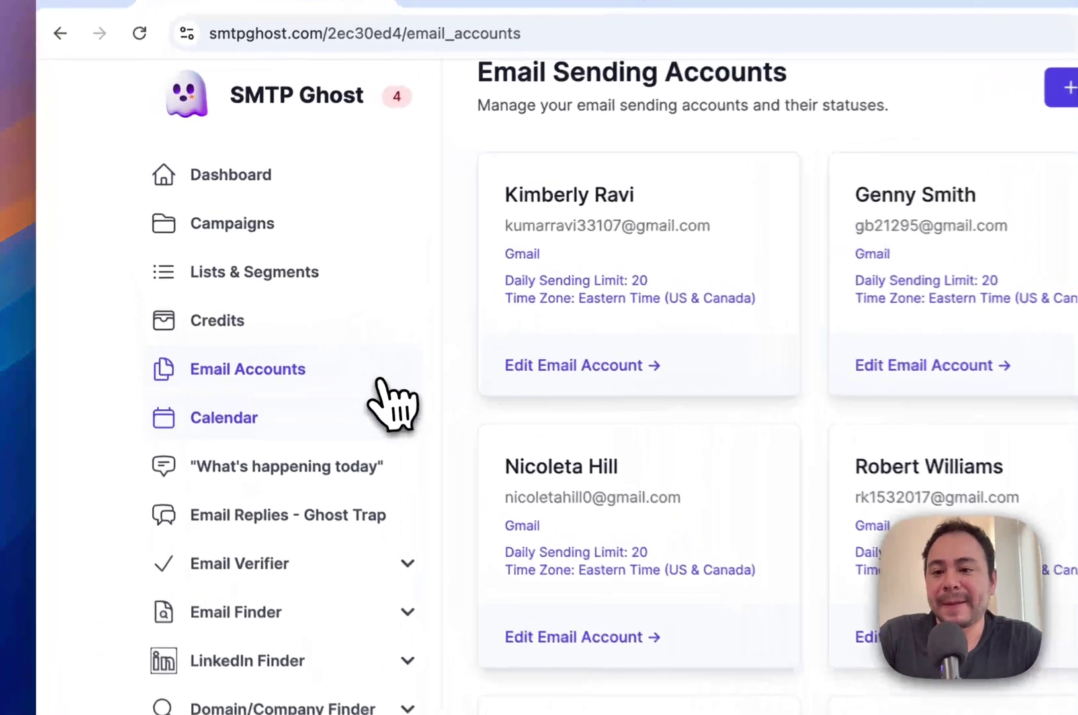
Browse the sending calendars and open the calendar of the account with a daily sending limit of 60.
click(238, 334)
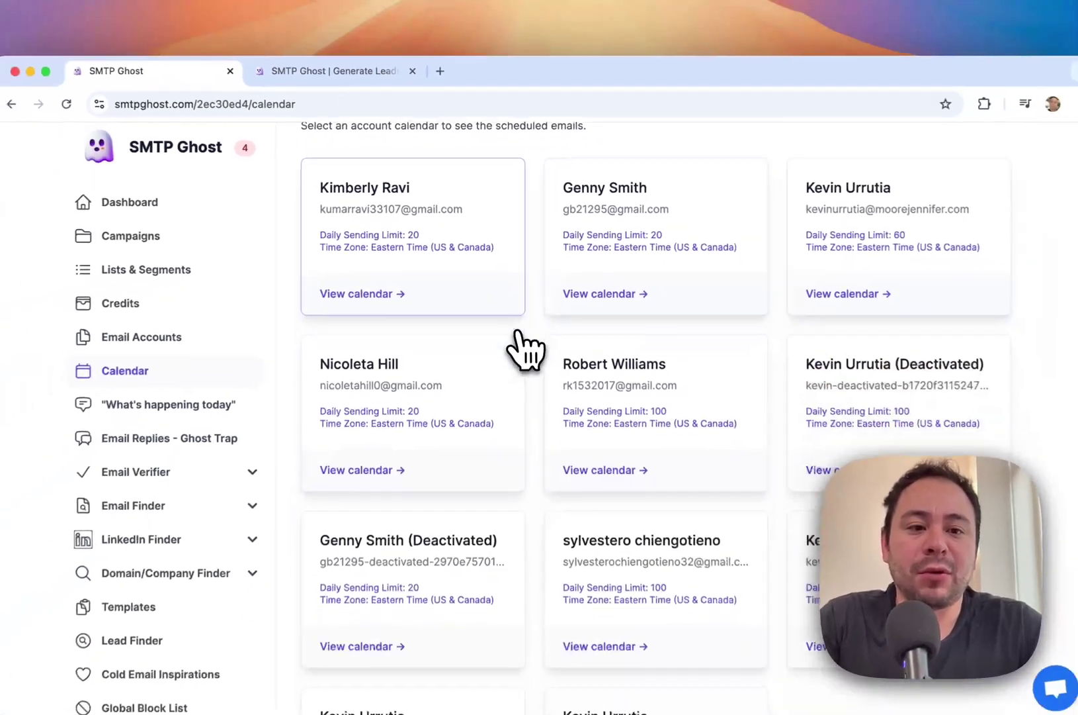
scroll(548, 394, down, 3)
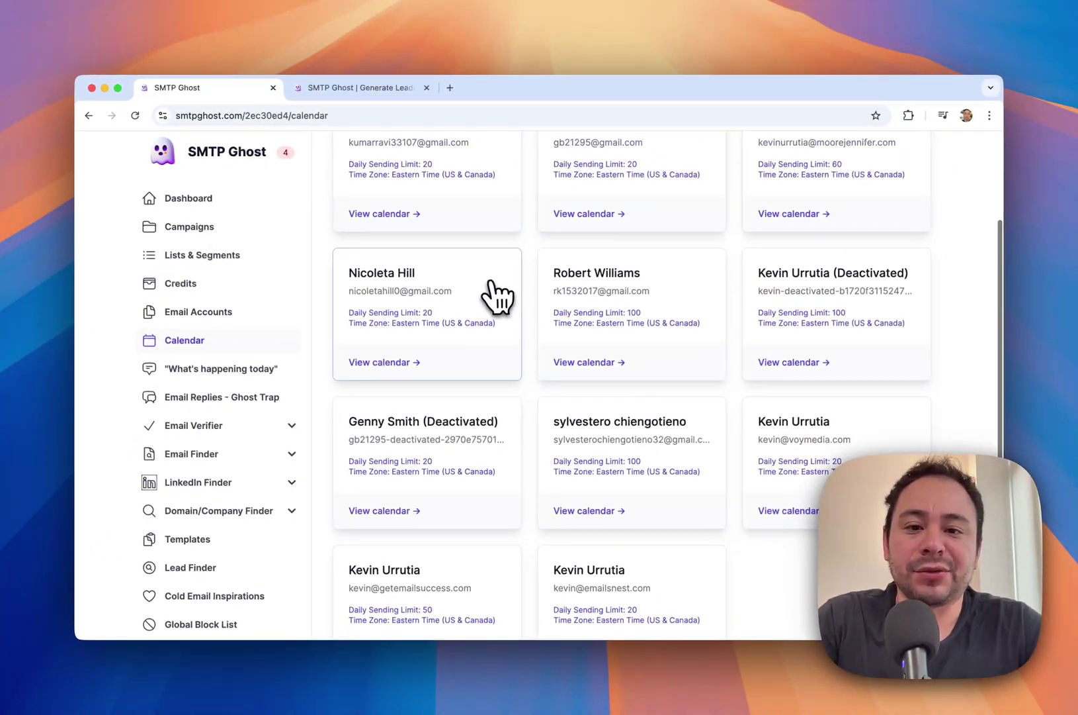
scroll(628, 347, up, 3)
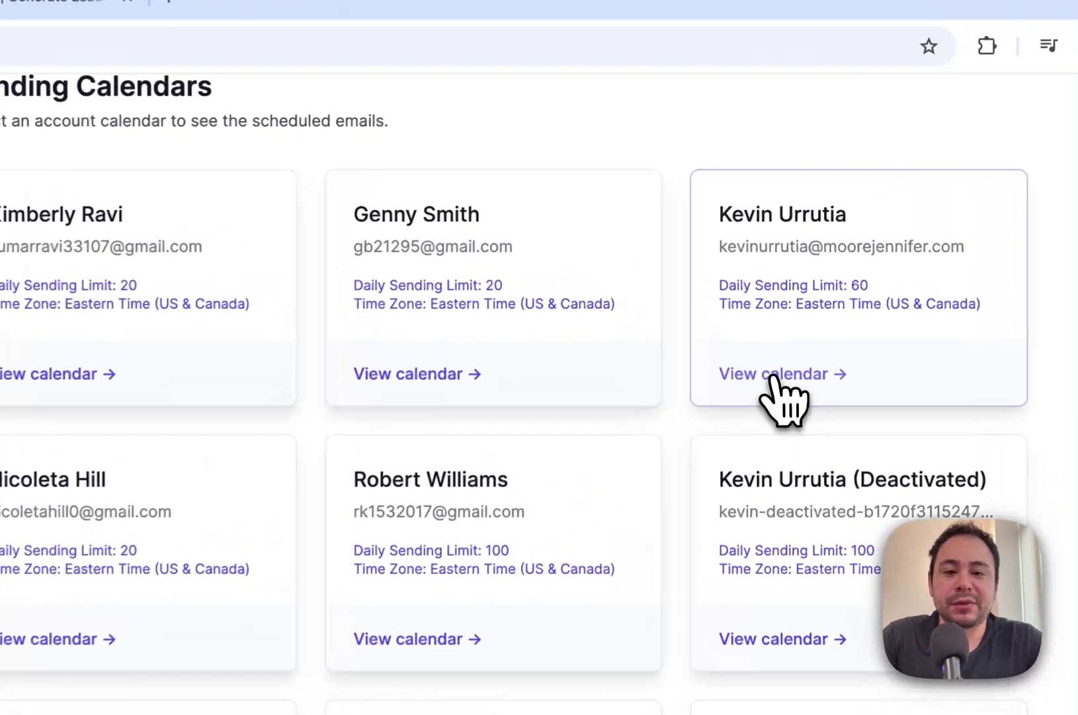
click(794, 299)
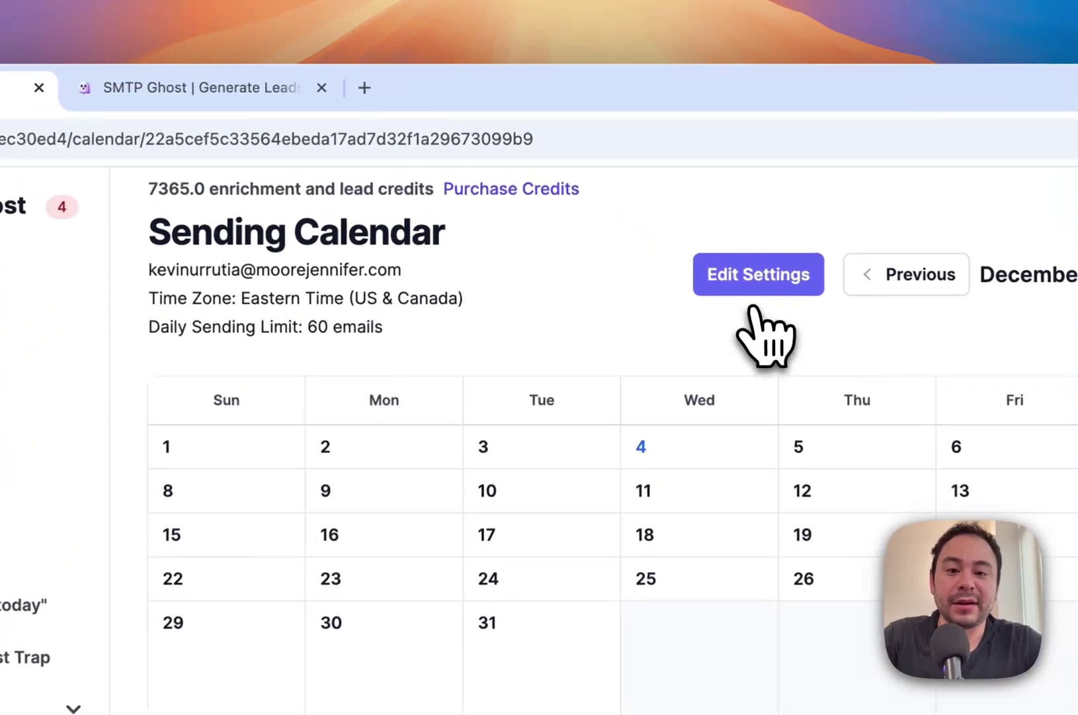
Open the calendar's settings and examine the sending hours, weekdays, time zone and daily email limit.
click(663, 189)
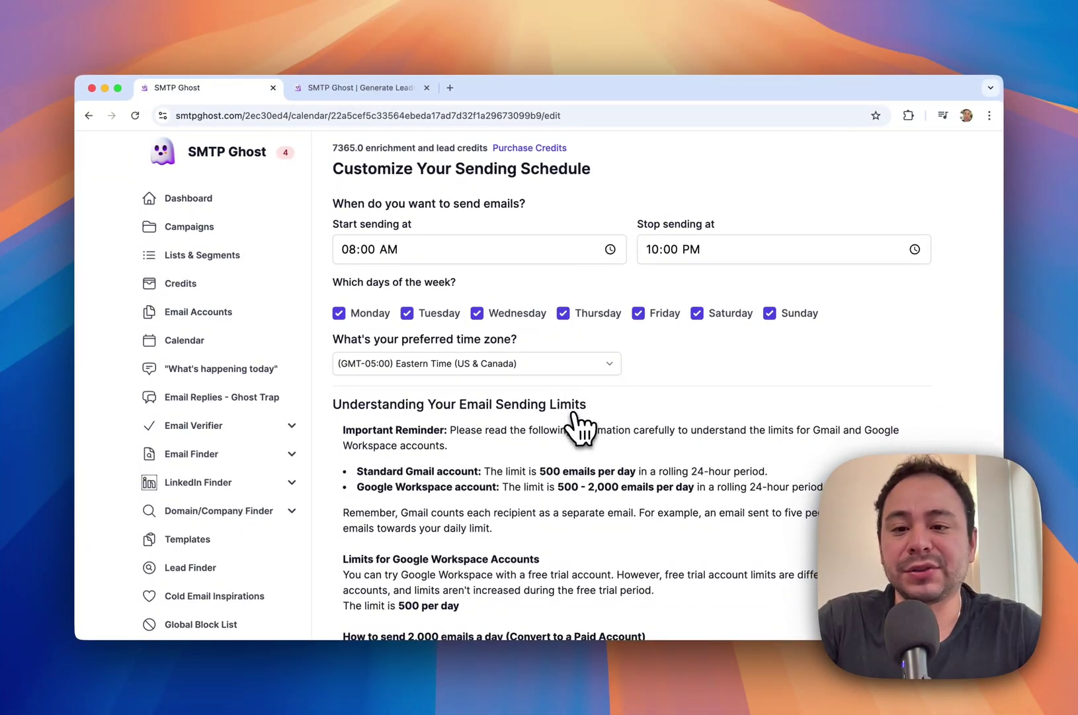
scroll(579, 429, down, 2)
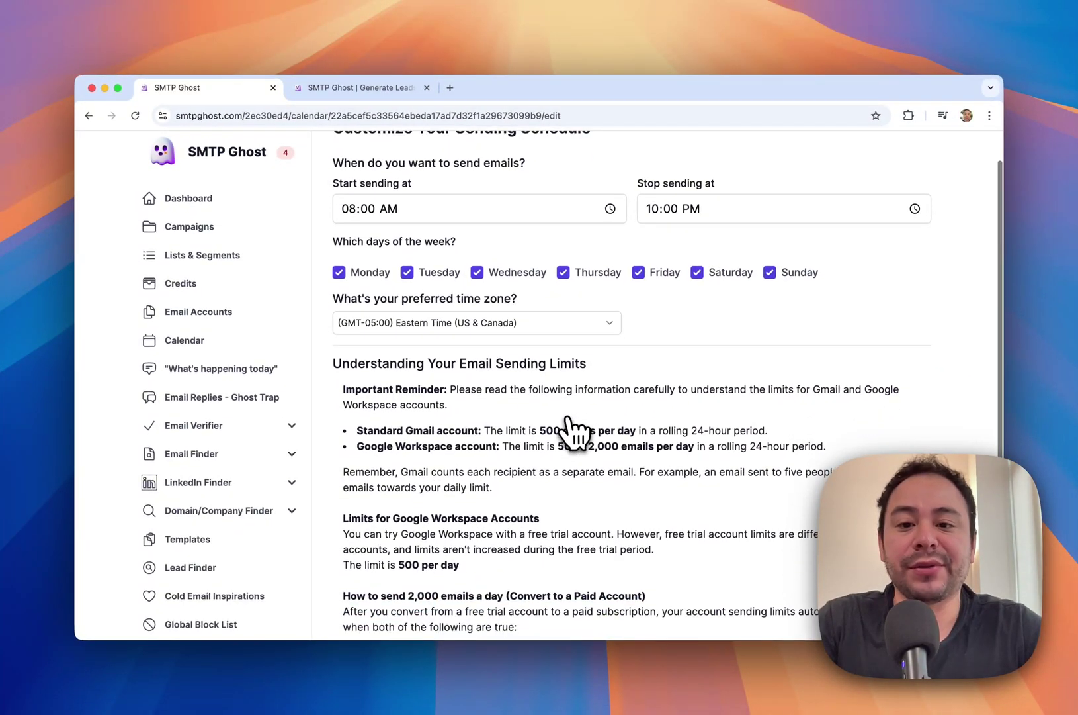
scroll(544, 395, down, 5)
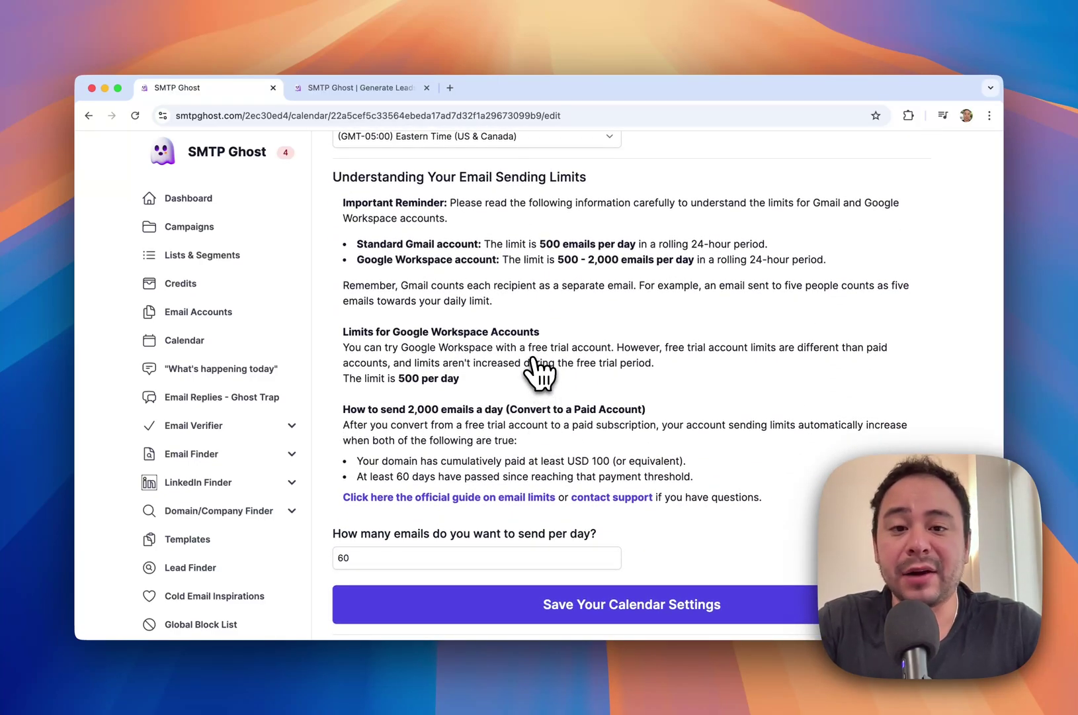
scroll(540, 374, up, 5)
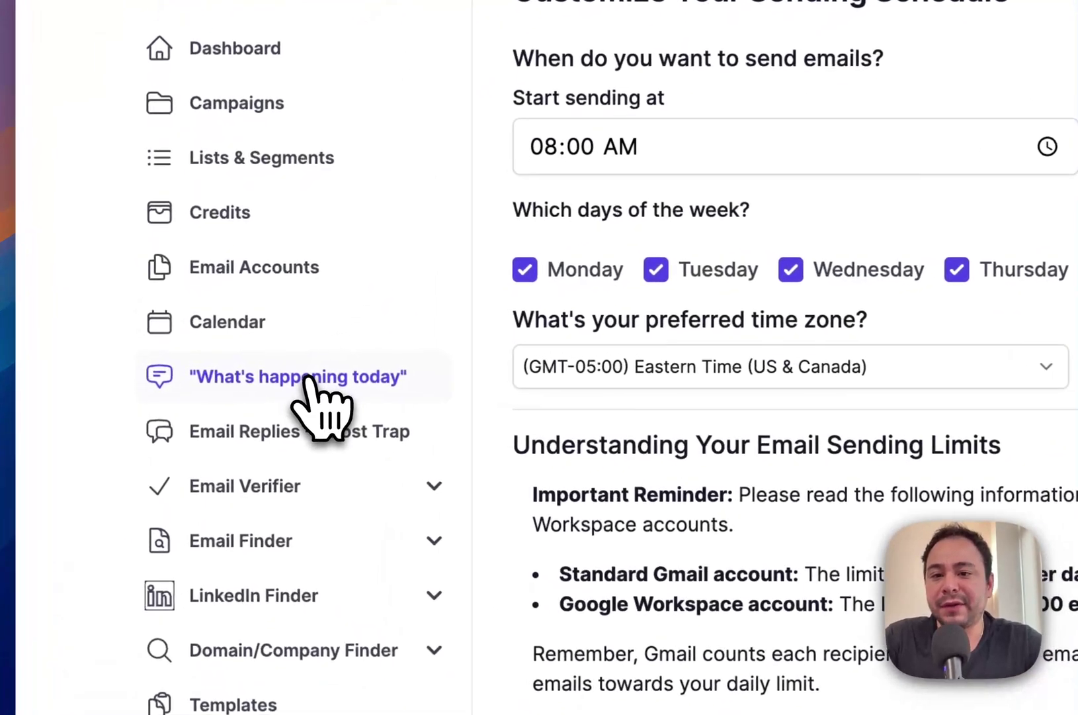
Check today's activity, then open the Ghost Trap reply "Re: The tool that scaled Maid Sailors" and view its reply form.
click(242, 362)
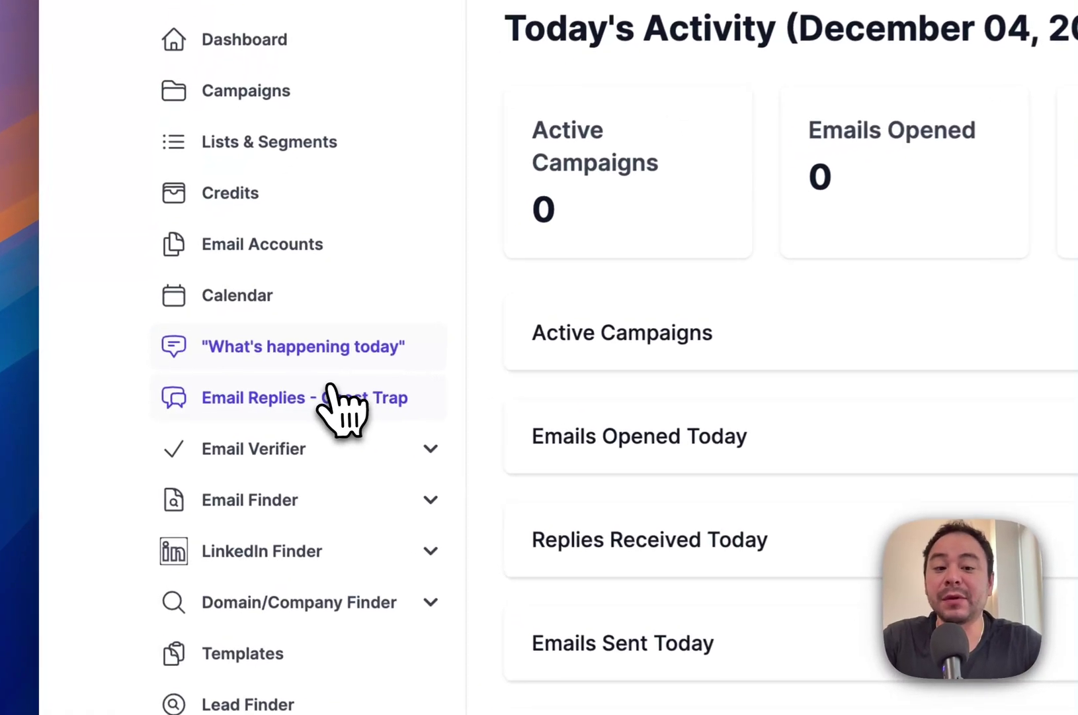
click(236, 397)
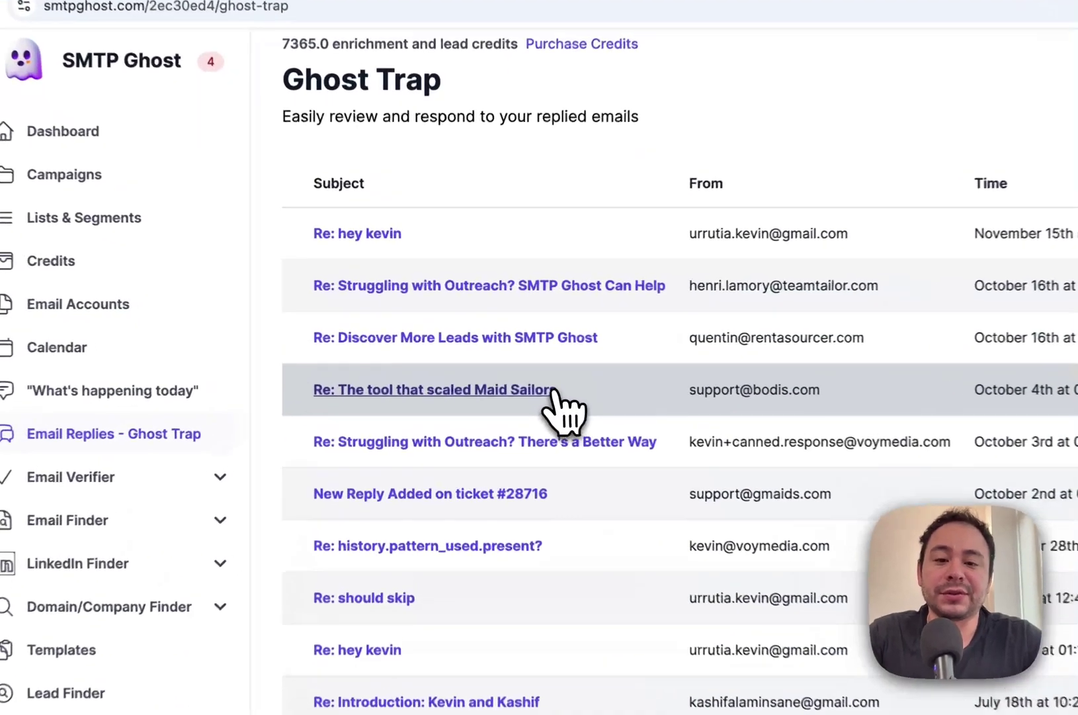
click(552, 391)
scroll(754, 445, down, 7)
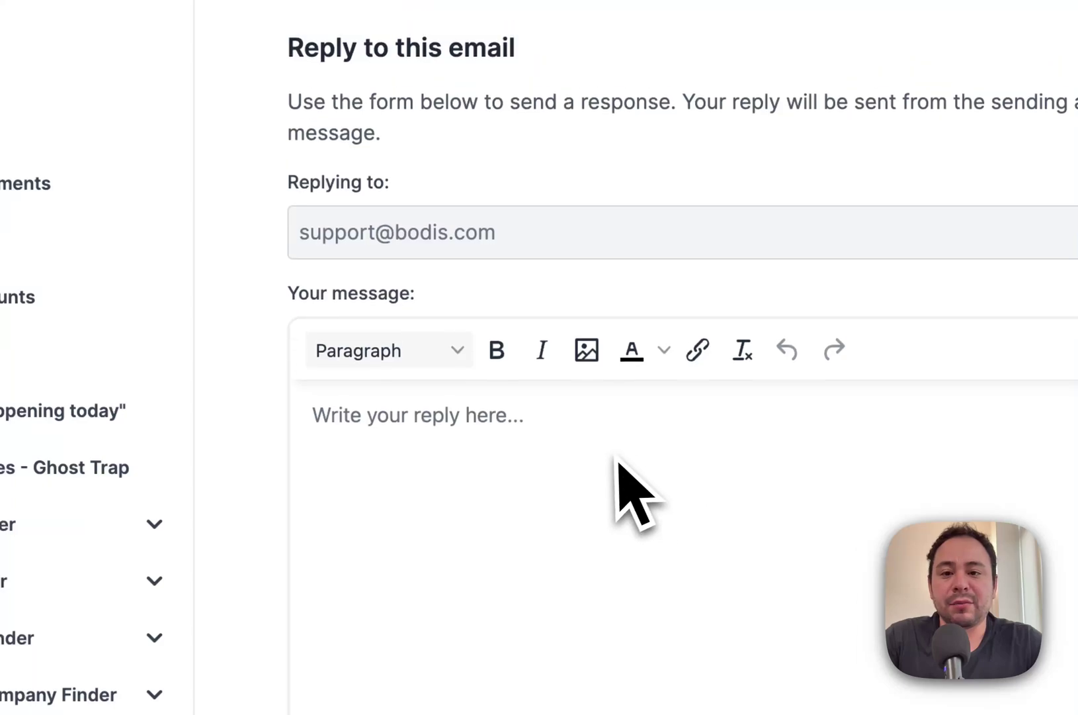
scroll(619, 463, up, 1)
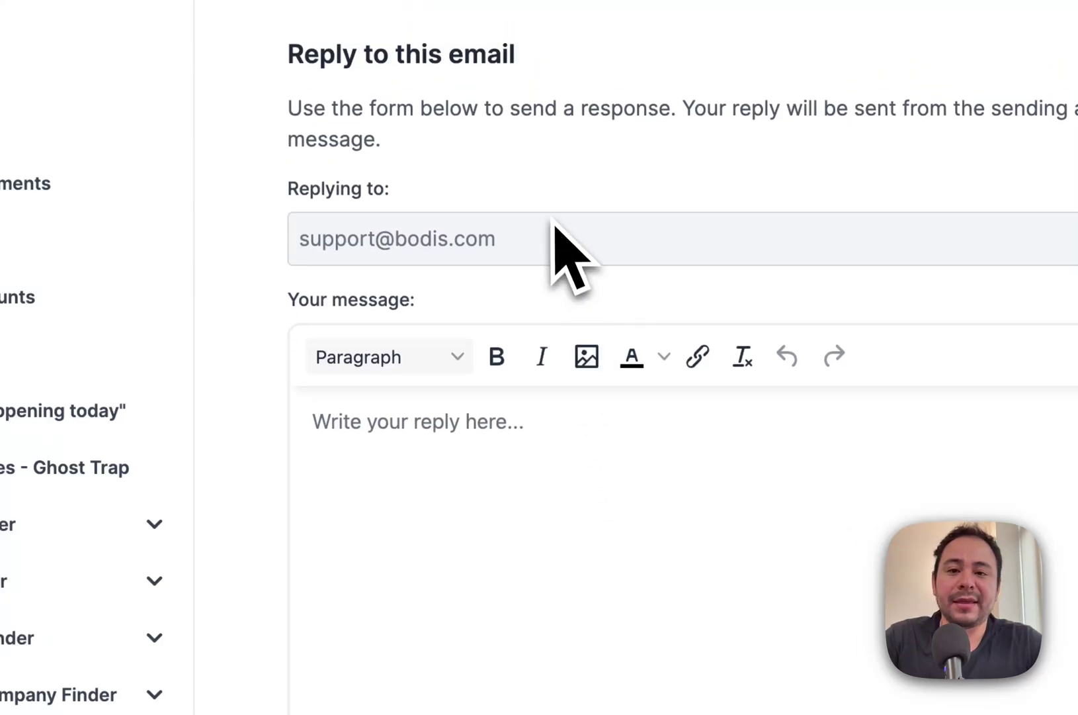
Review the open Ghost Trap email and its reply form, including the recipient and empty message field.
scroll(535, 212, up, 4)
scroll(530, 260, down, 4)
click(526, 517)
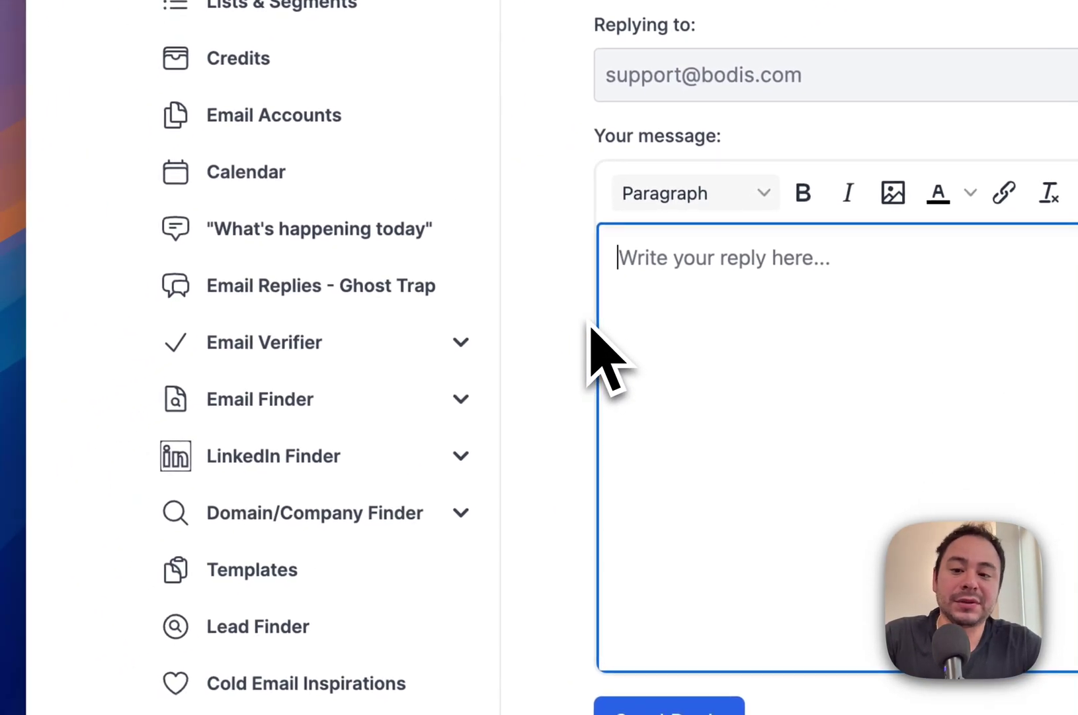
click(562, 370)
scroll(585, 378, down, 1)
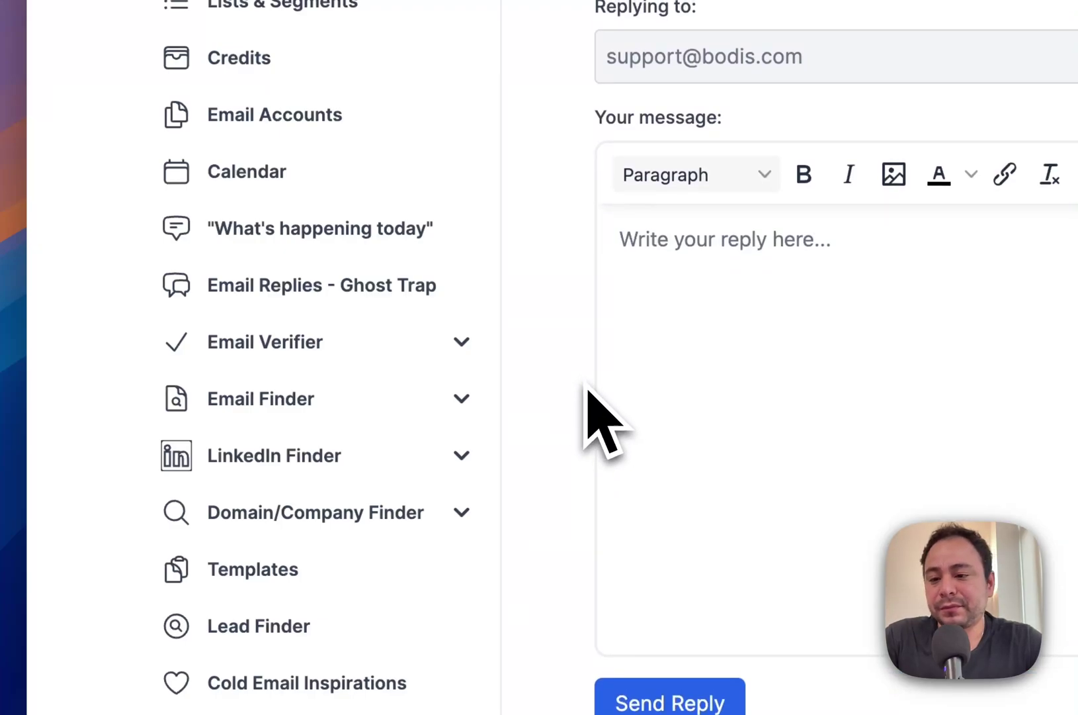
Open the Unique Verifier, then view the tools for finding emails by company, verifying an address and finding emails from LinkedIn.
click(322, 341)
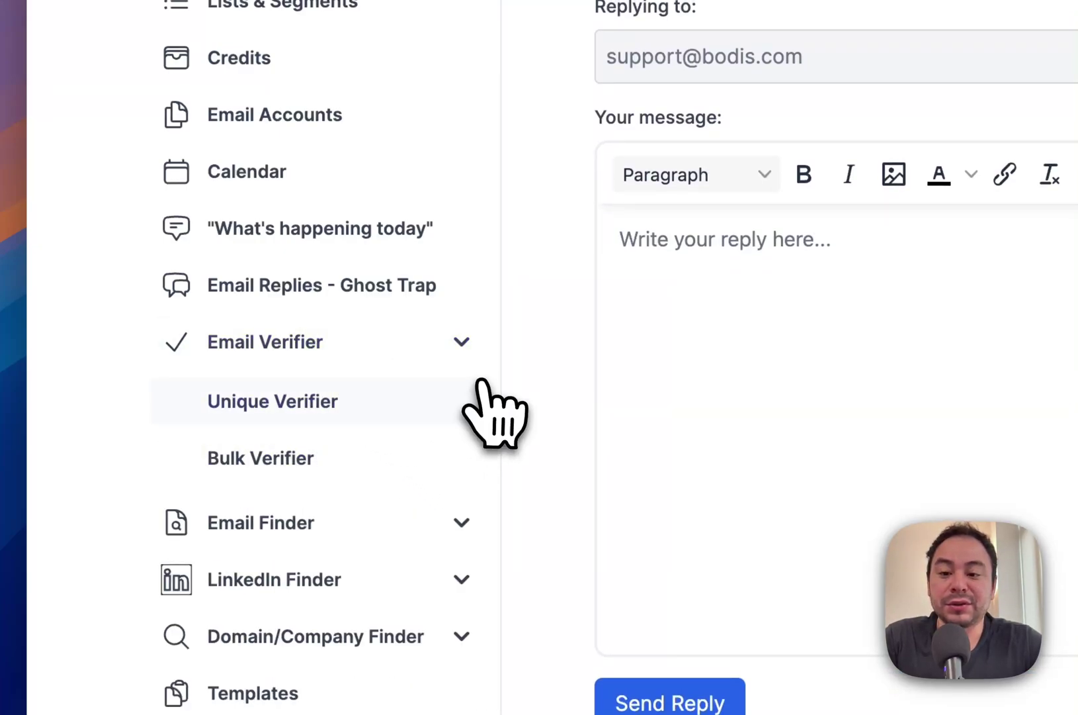
click(358, 405)
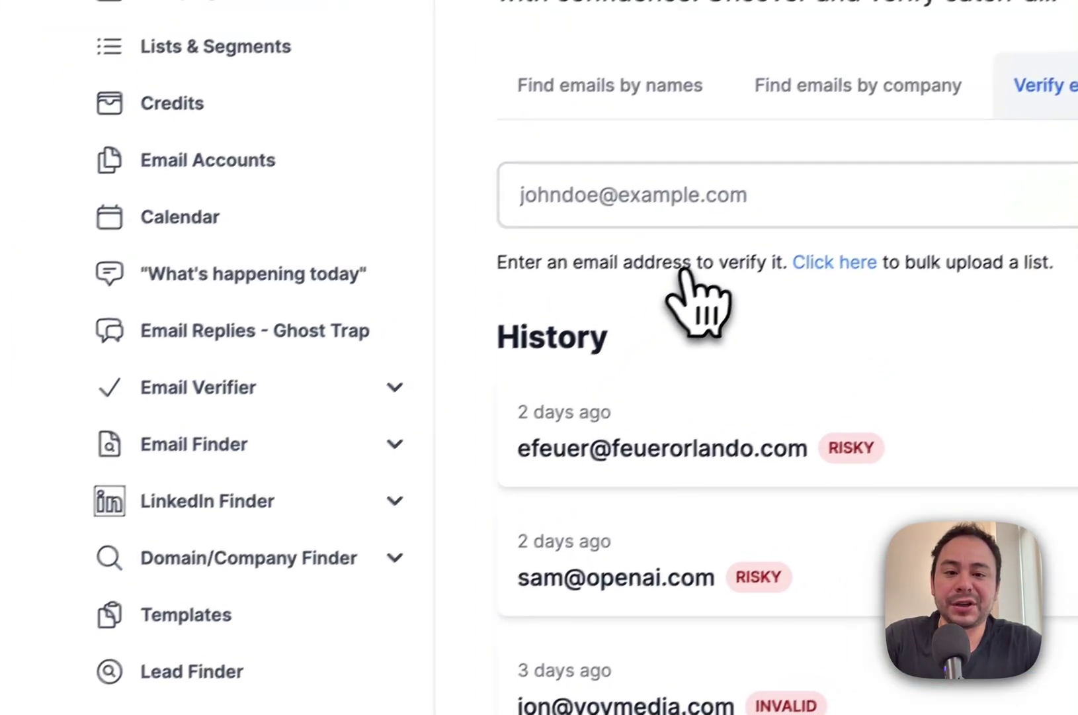
click(676, 41)
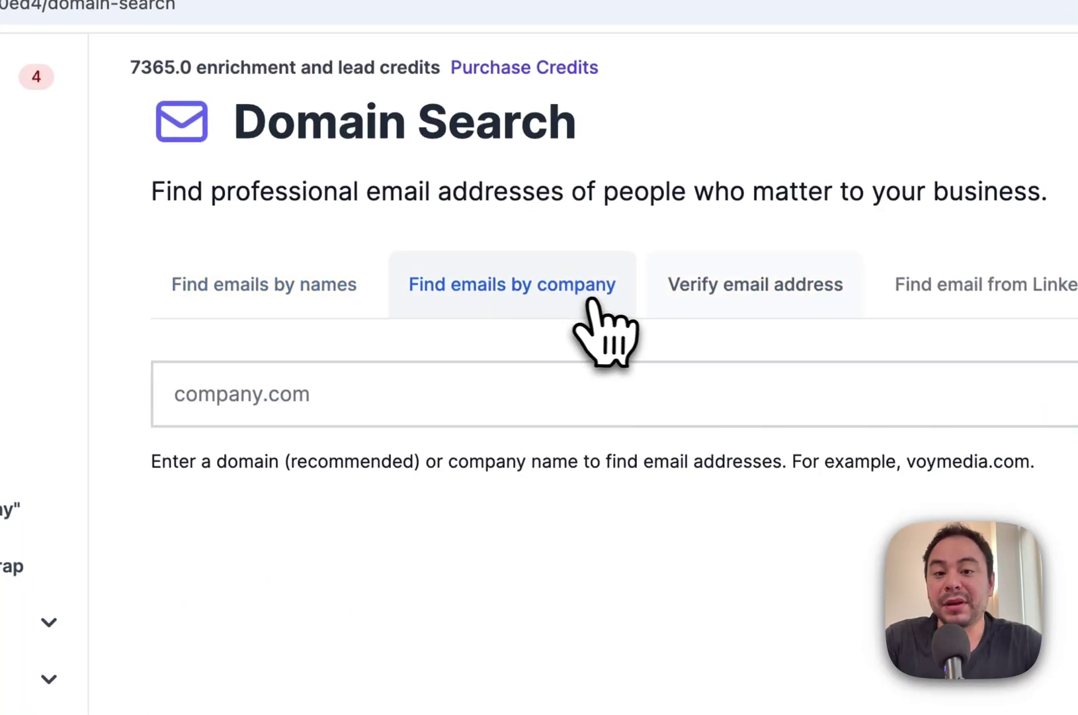
click(746, 290)
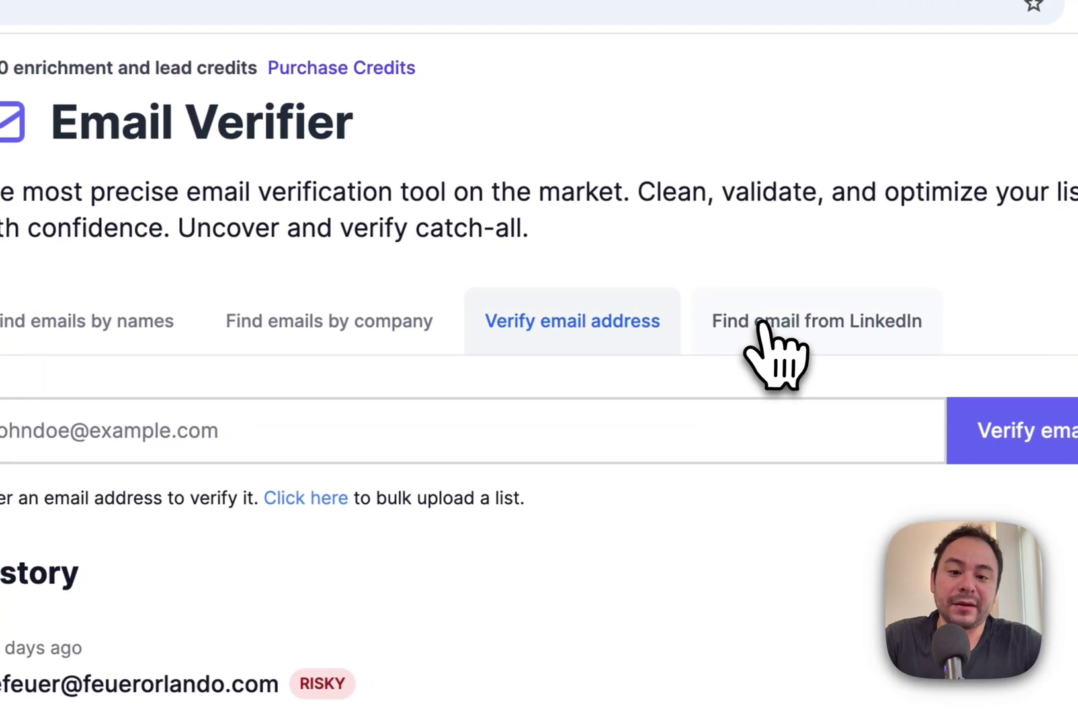
click(936, 327)
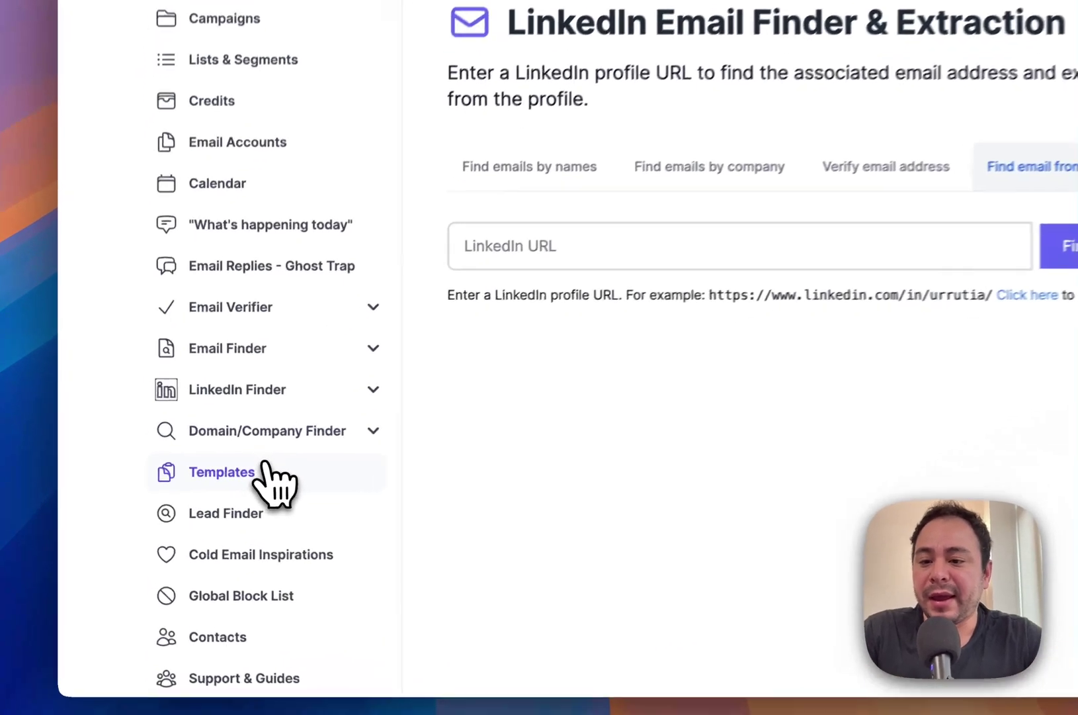
Open the email templates page and view the name and body fields of a new template.
click(219, 484)
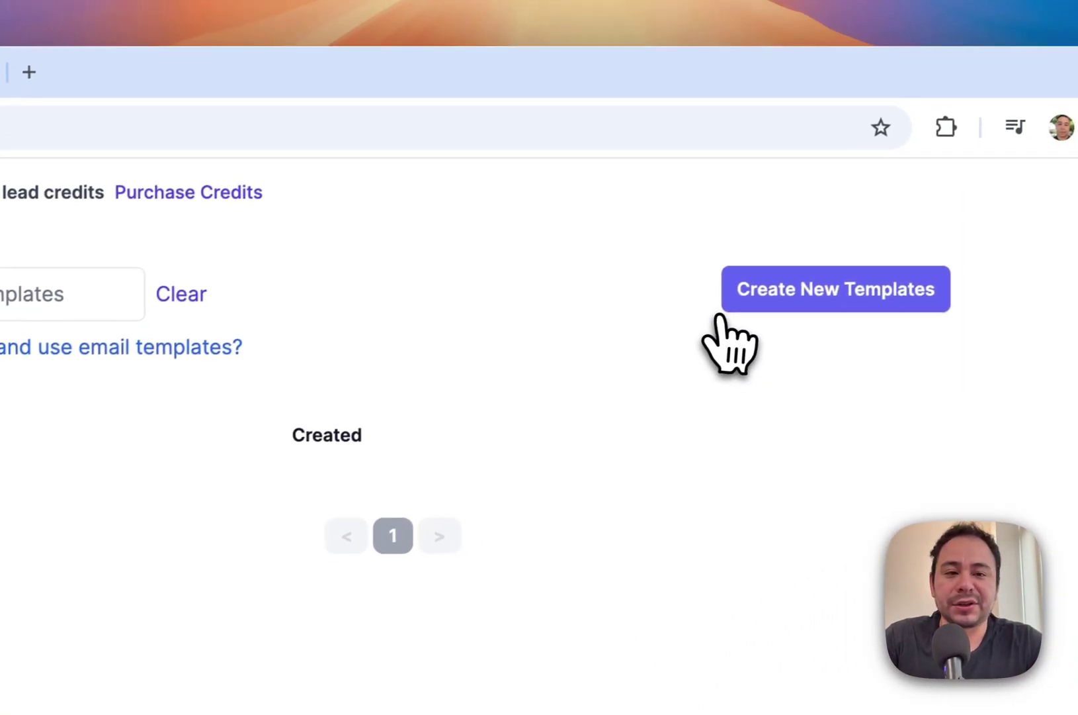
click(1077, 123)
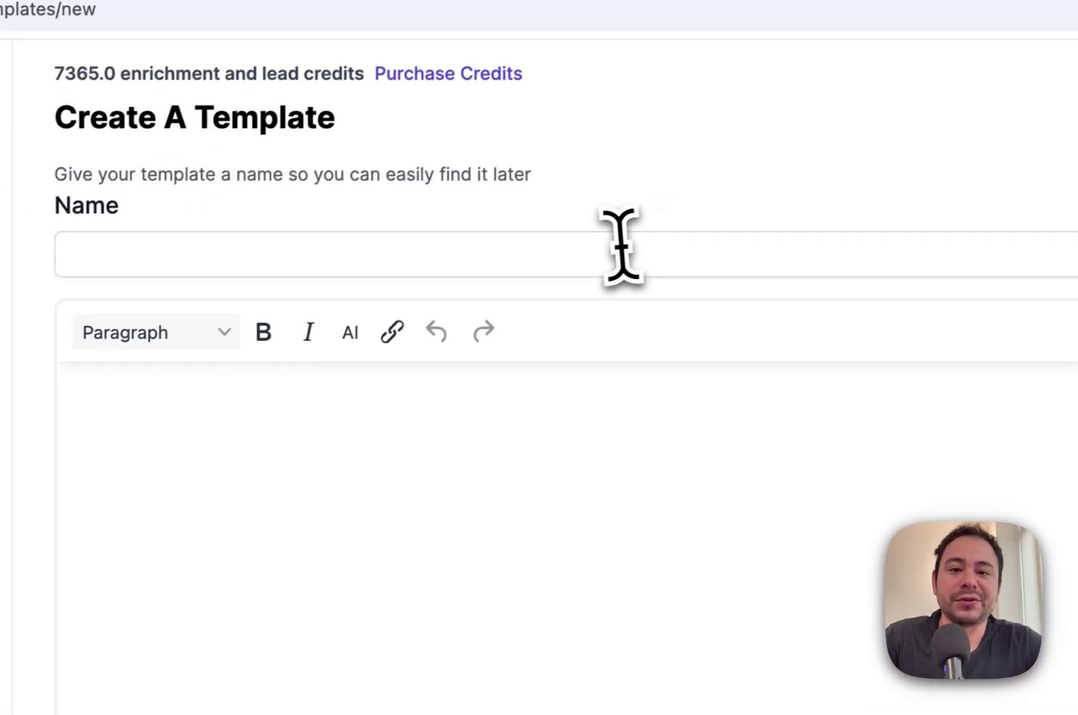
click(621, 248)
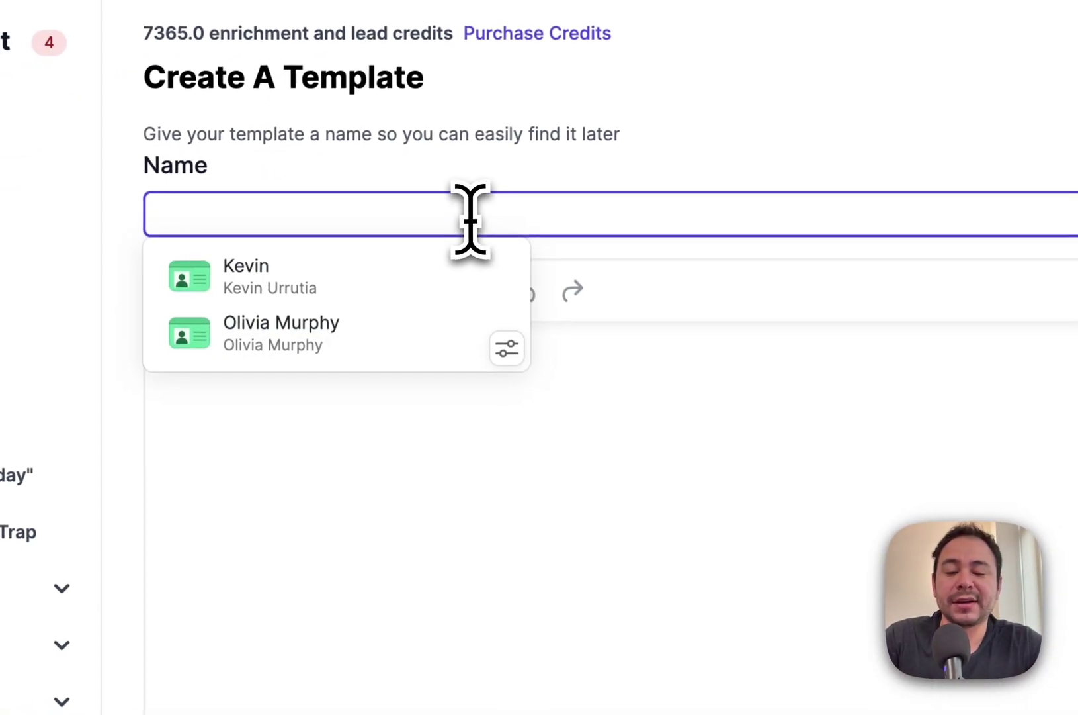
click(532, 517)
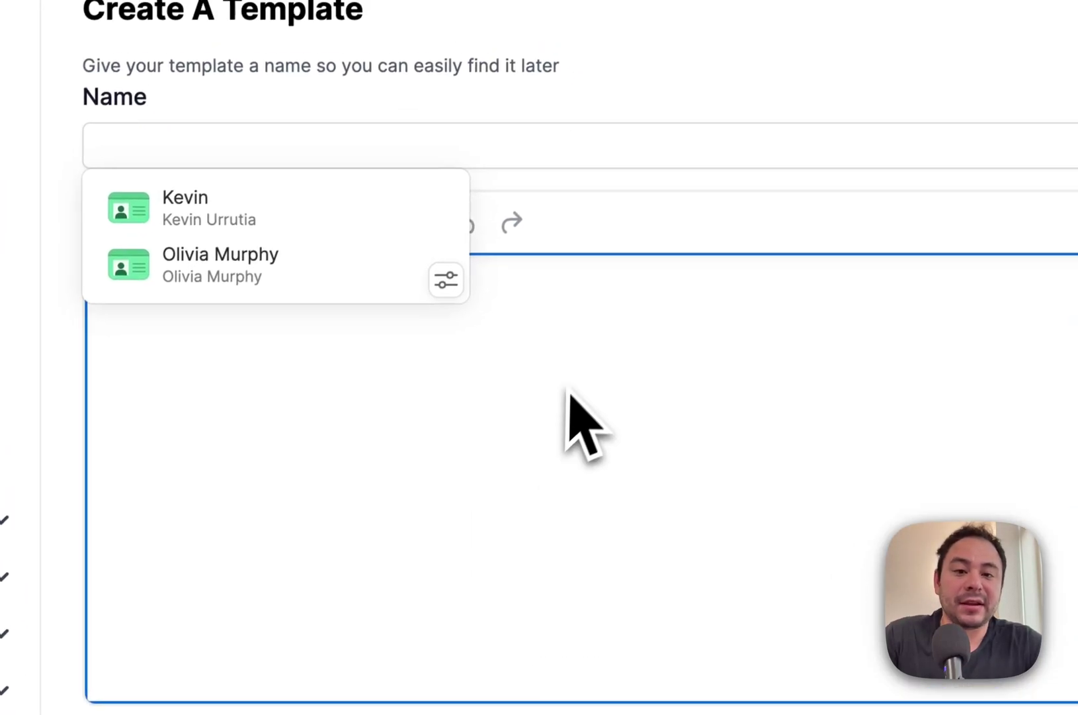
click(712, 209)
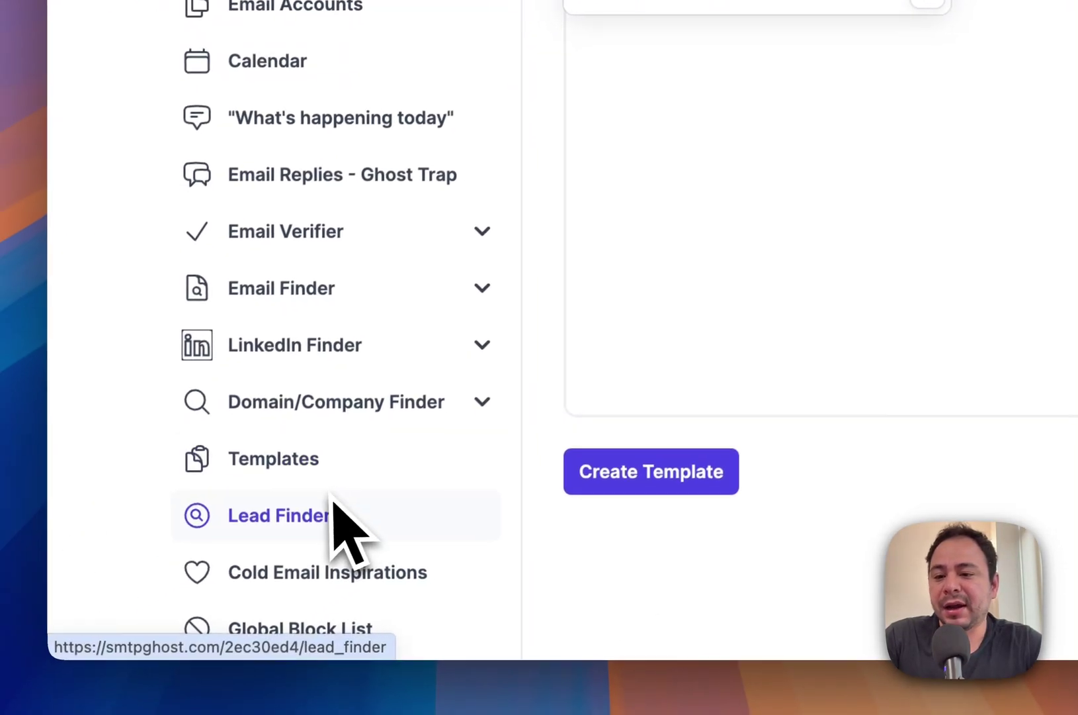
Open the Lead Finder and look through its Google Maps, website, Instagram and Twitter lead sources.
click(339, 503)
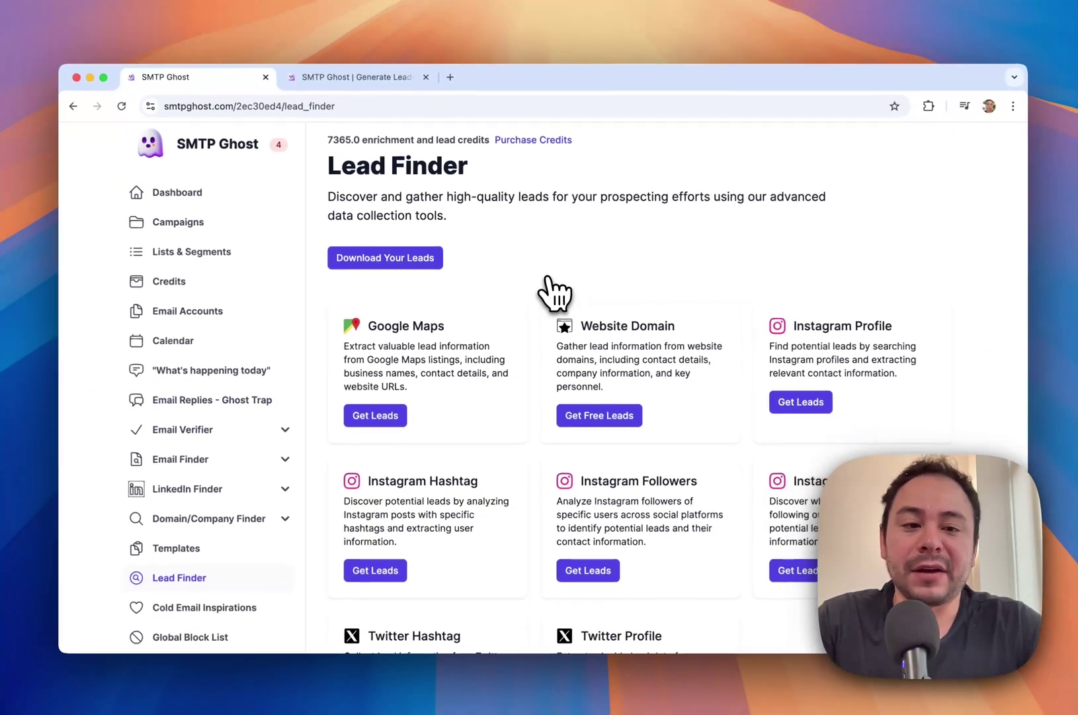
scroll(598, 264, down, 3)
scroll(526, 307, down, 2)
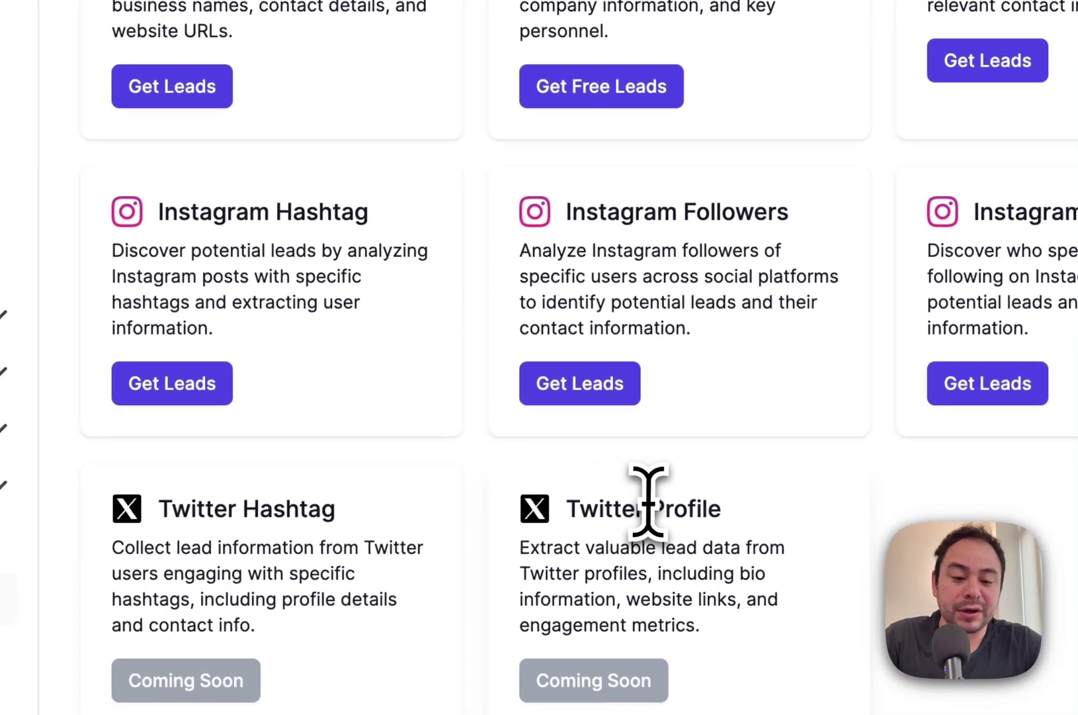
scroll(746, 445, up, 5)
View the Google Maps, Website Domain and Instagram Profile scraper forms, returning to the Lead Finder after each.
click(322, 444)
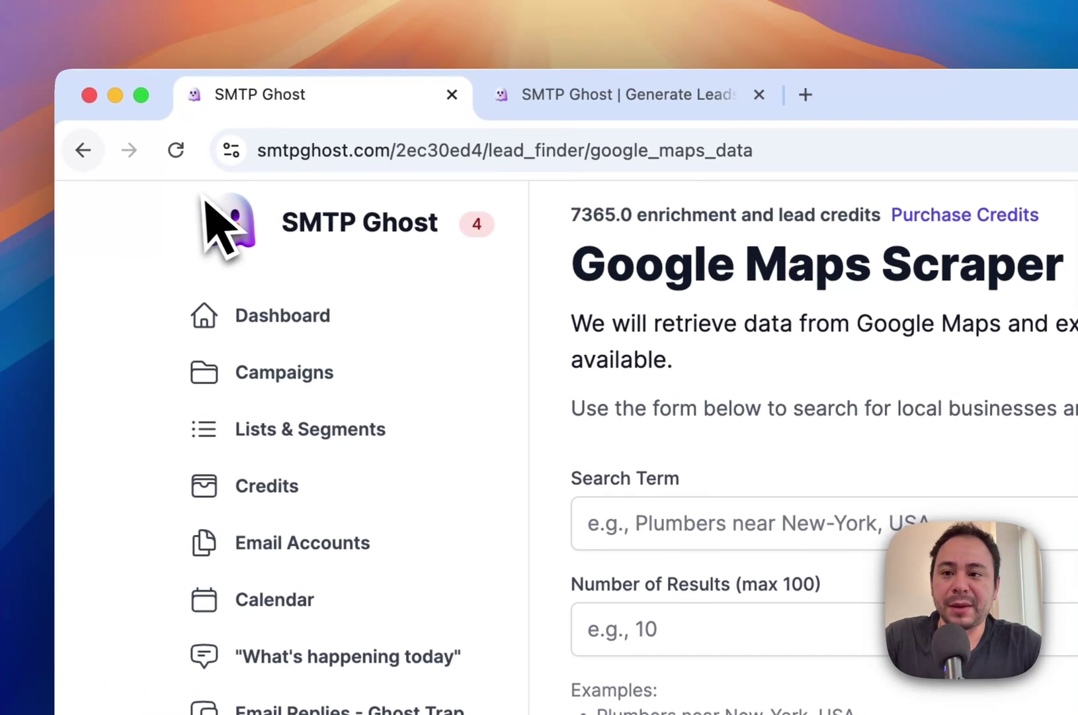
click(0, 119)
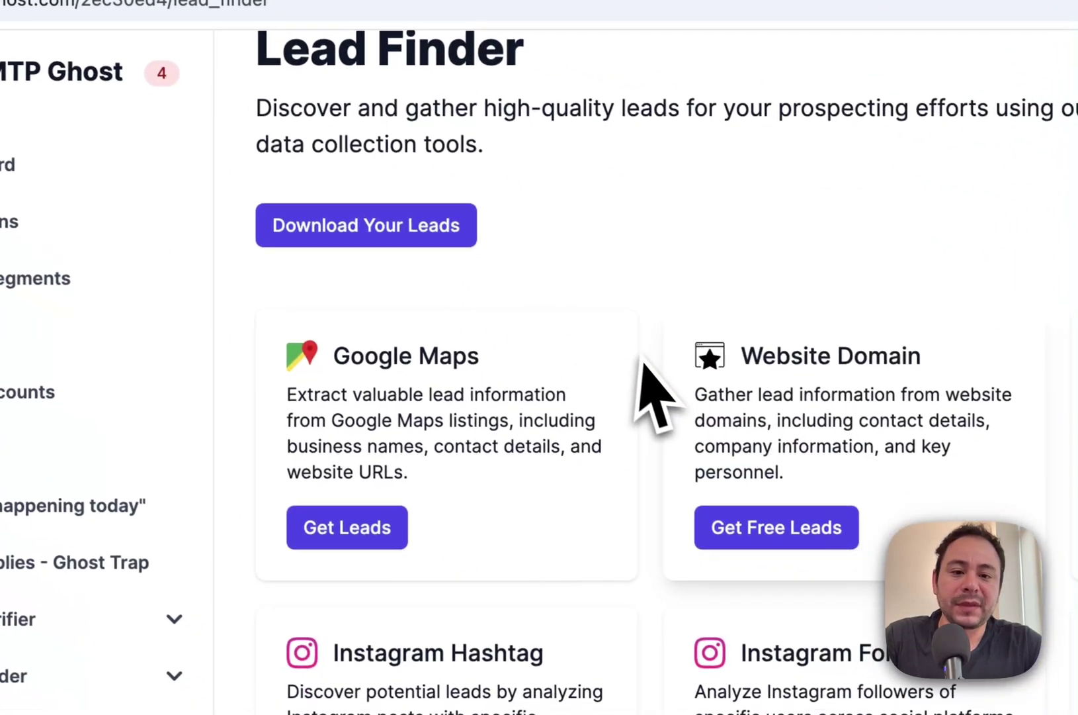
click(767, 519)
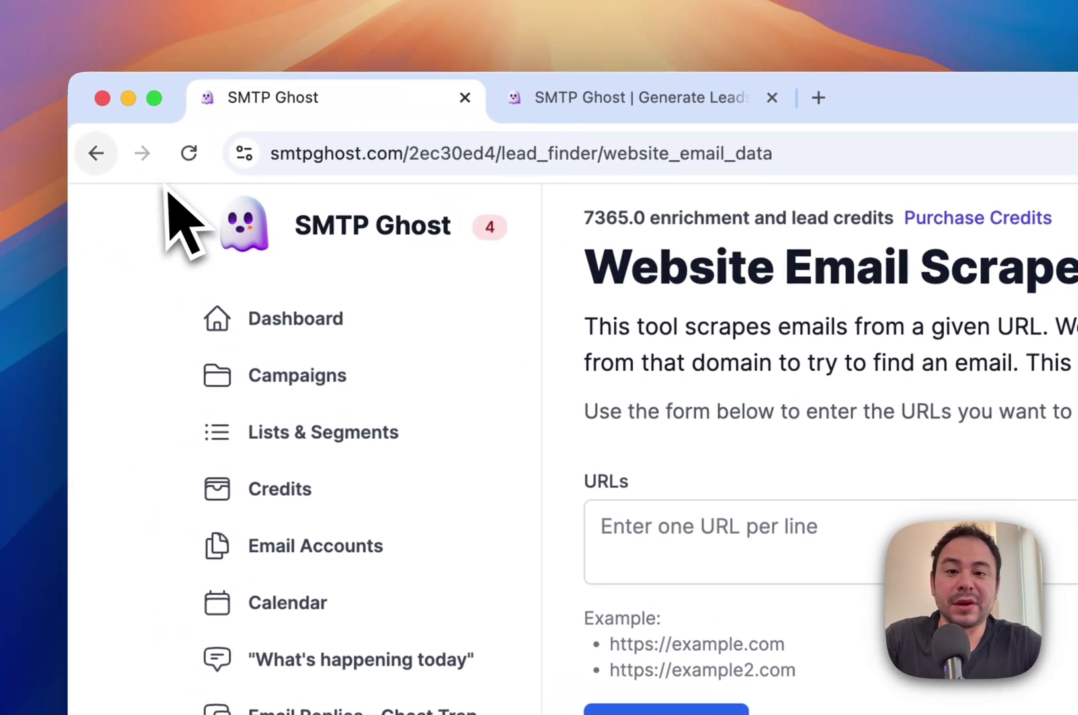
click(101, 156)
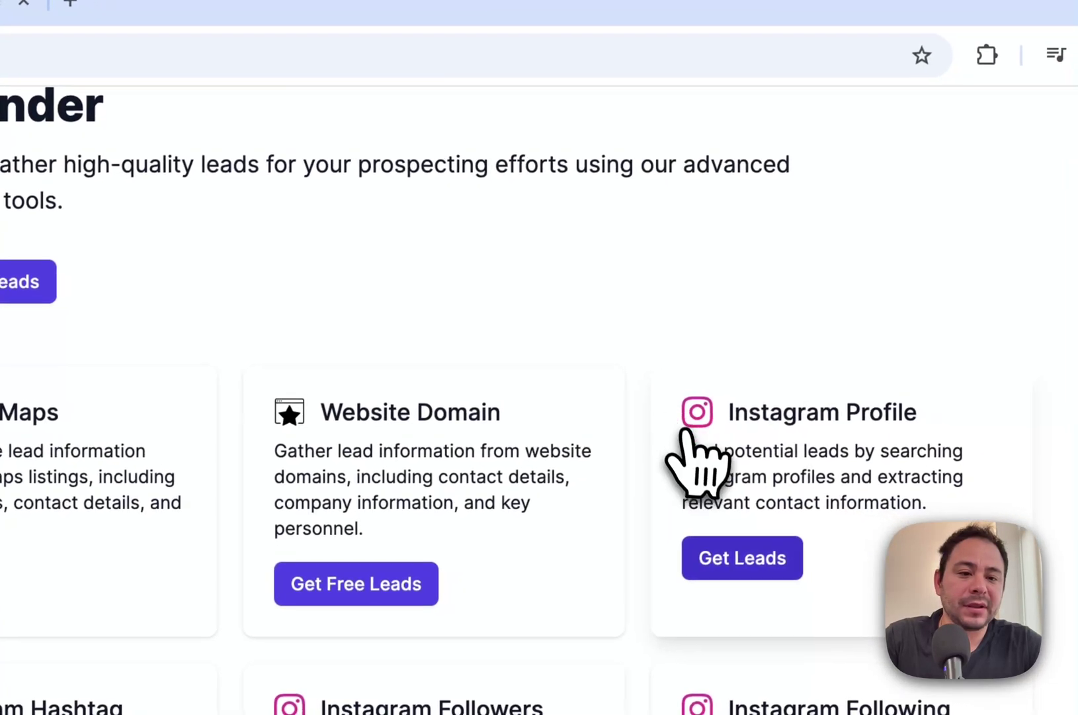
click(873, 582)
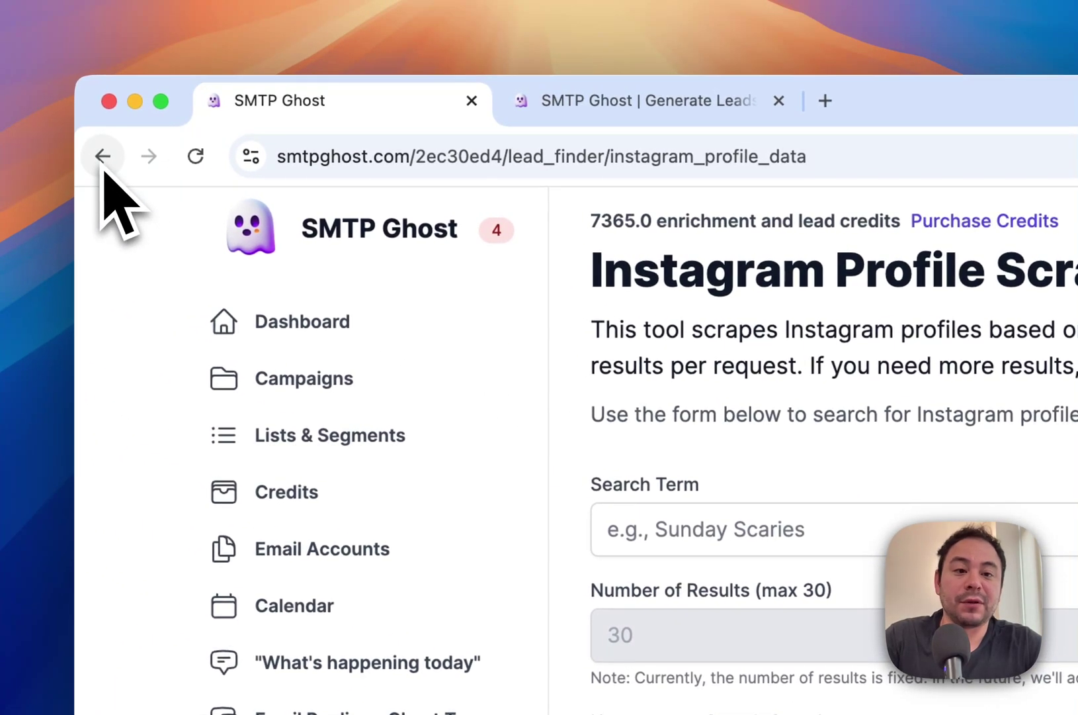
click(103, 159)
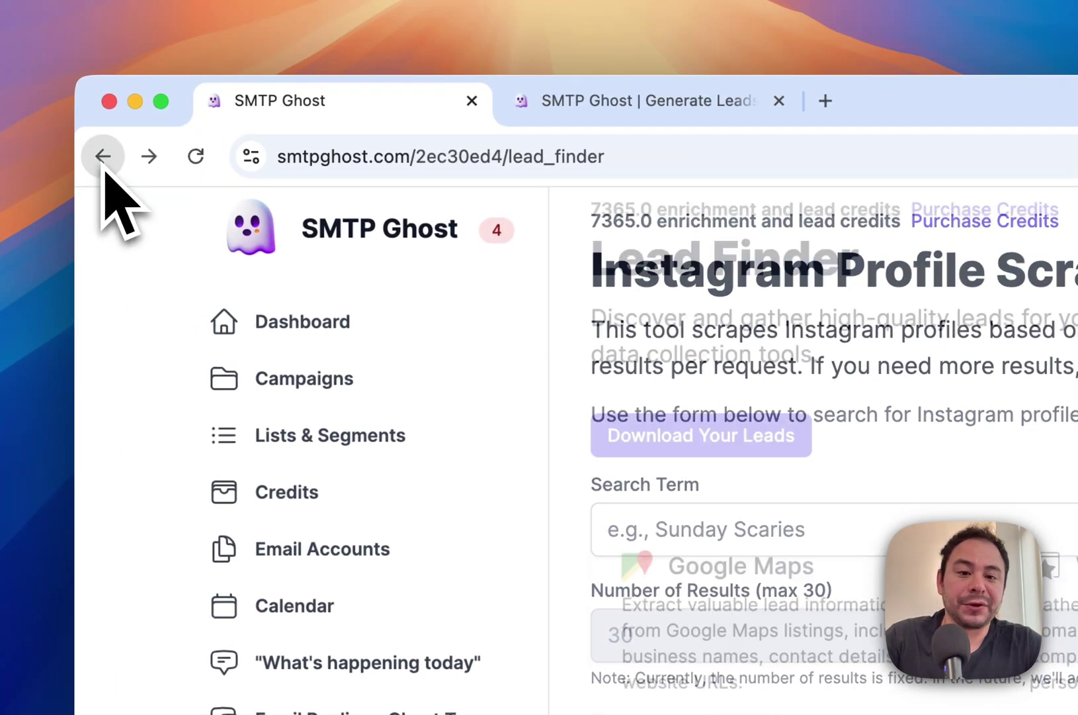
View the Instagram Hashtag, Instagram Followers and Instagram Following scraper forms, returning to the Lead Finder after each.
scroll(397, 463, down, 3)
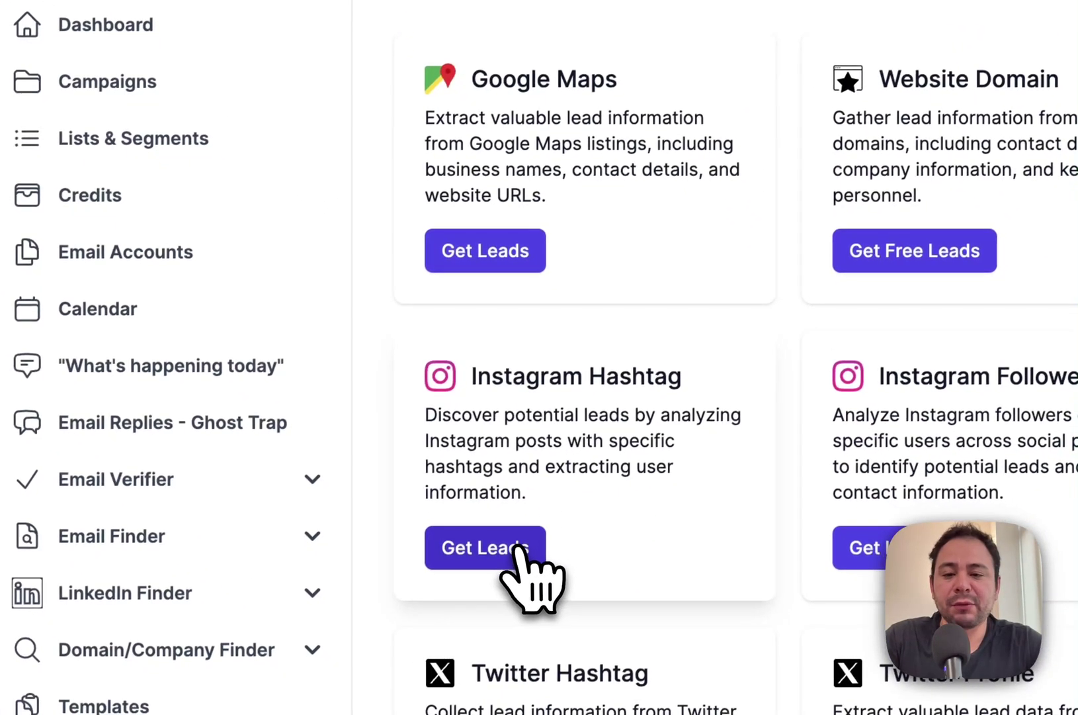
click(514, 554)
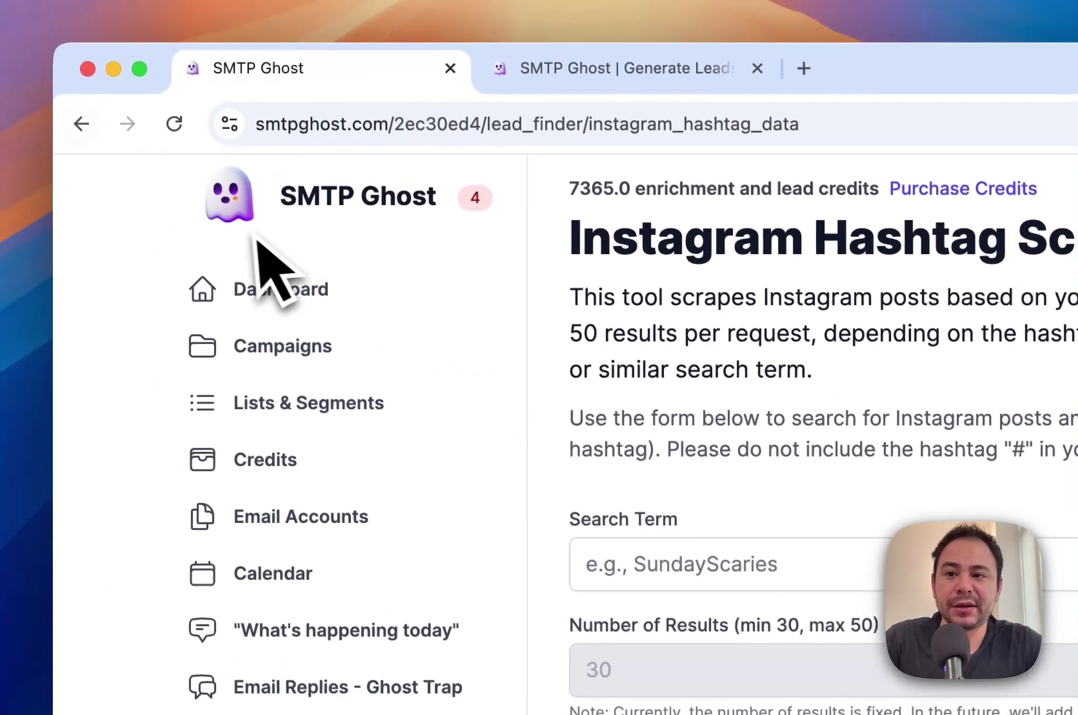
click(102, 151)
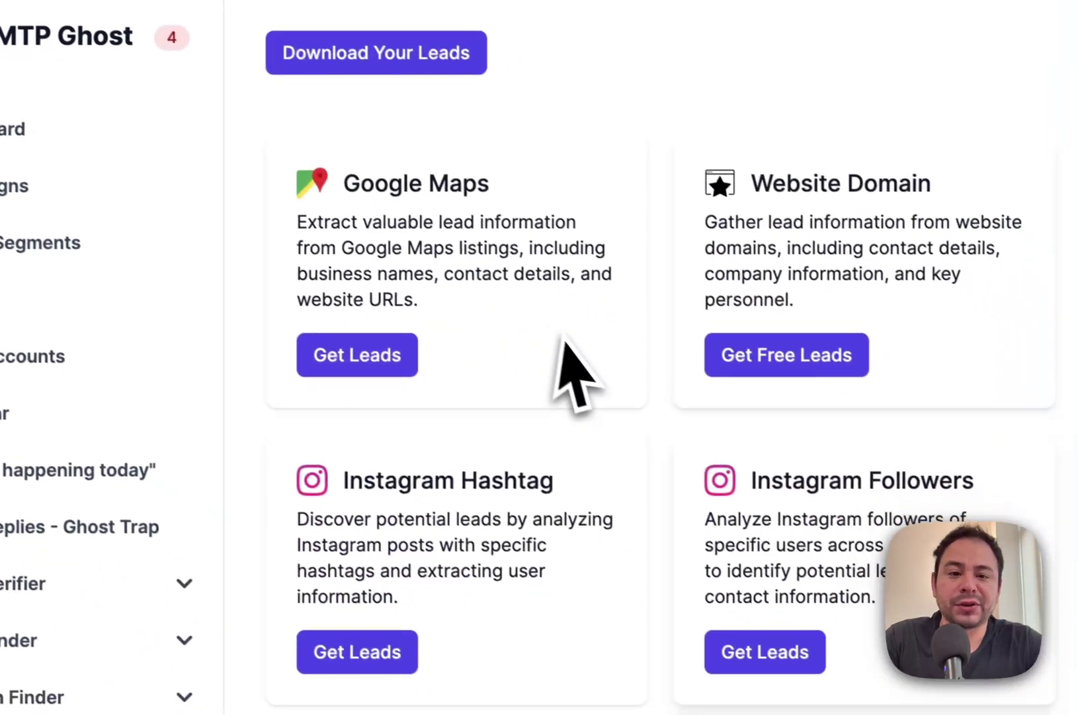
click(765, 652)
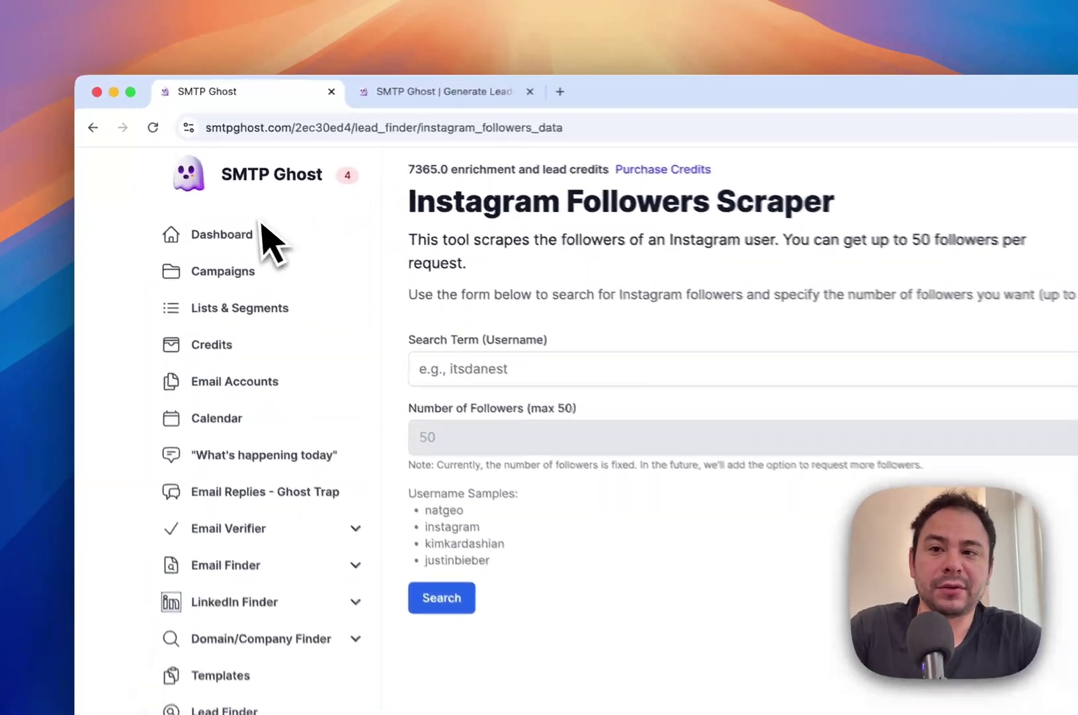
click(88, 115)
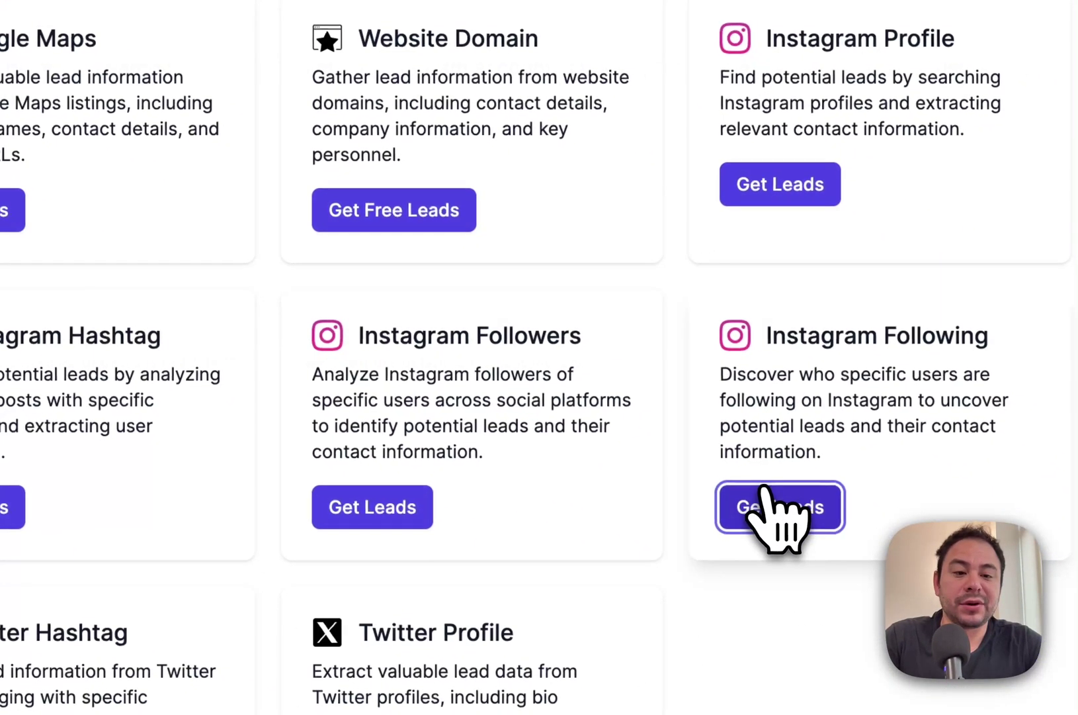
click(753, 510)
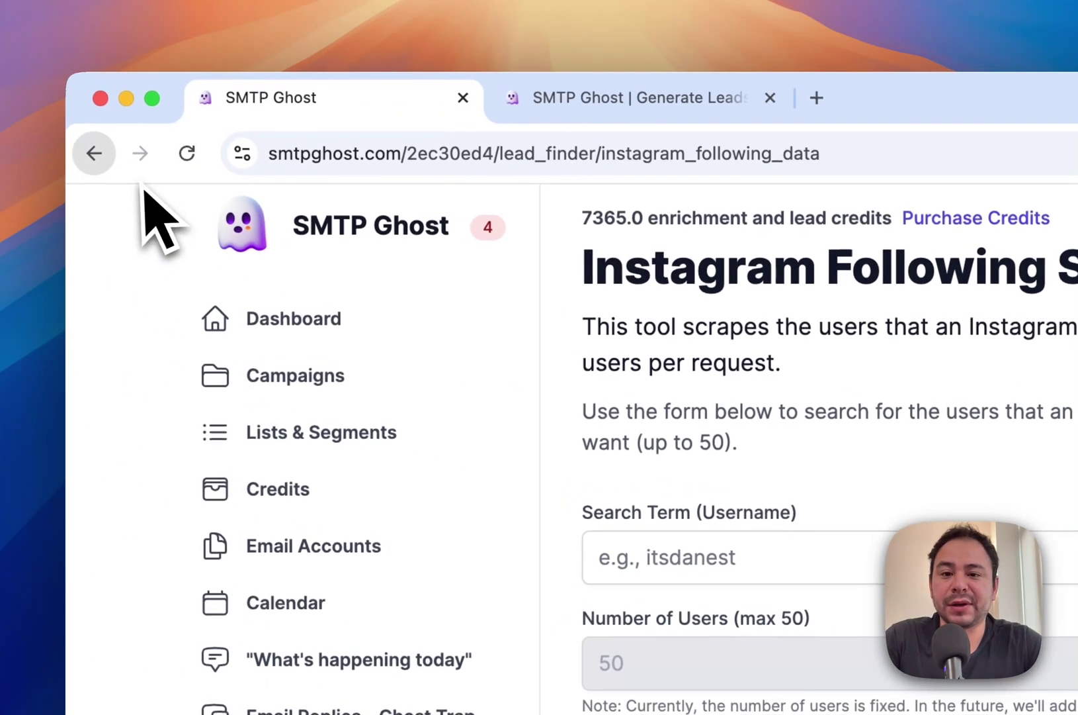
click(94, 153)
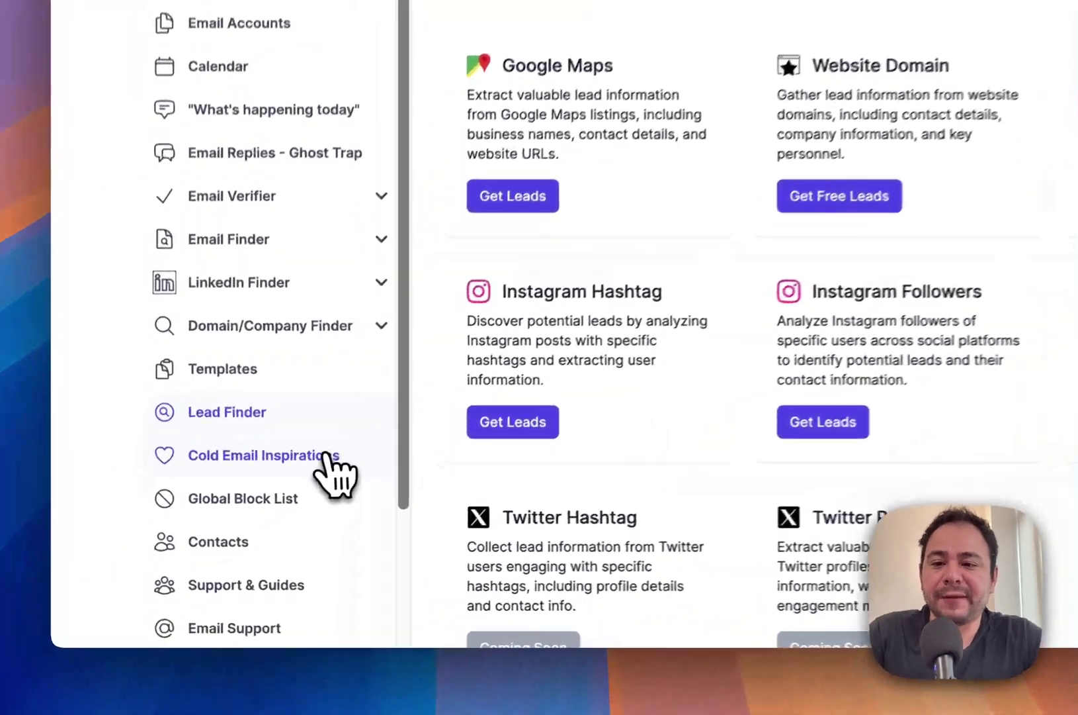
Open Cold Email Inspirations, browse the sample emails and open the "next steps" email's link in a separate tab.
click(255, 514)
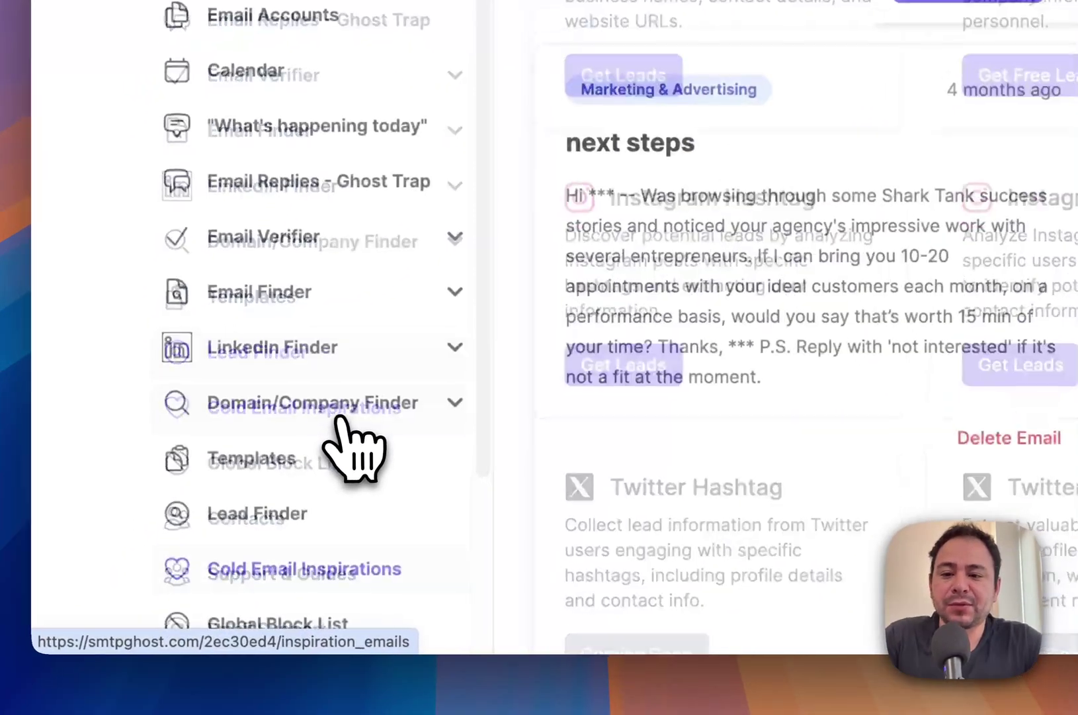
scroll(463, 278, down, 5)
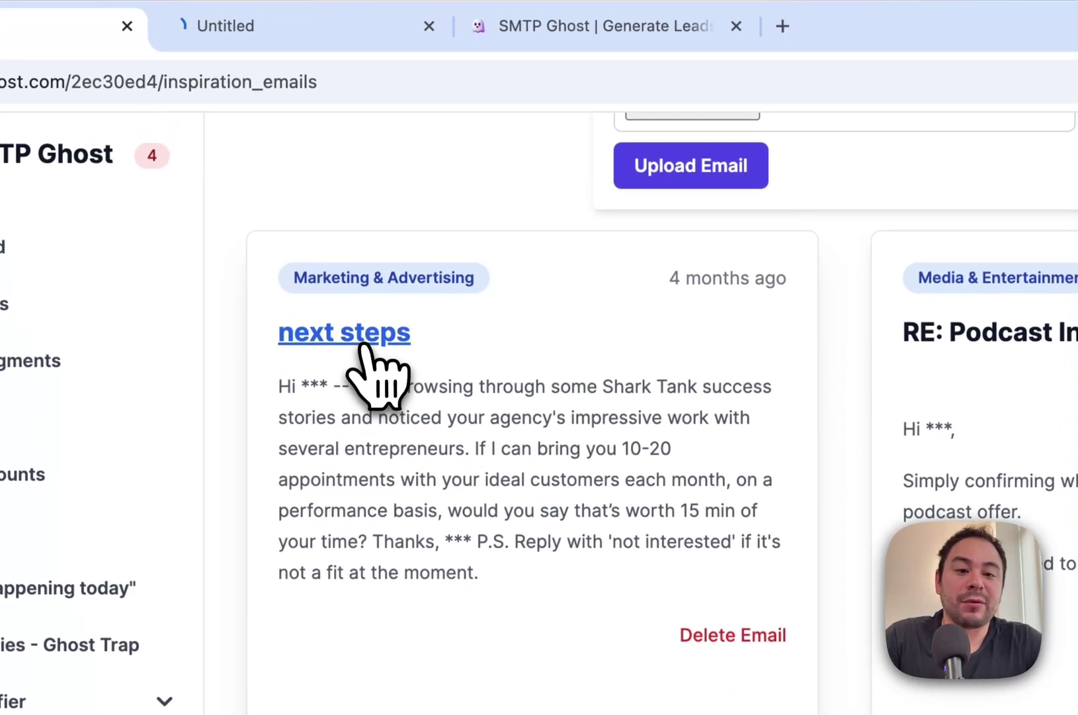
scroll(420, 457, down, 5)
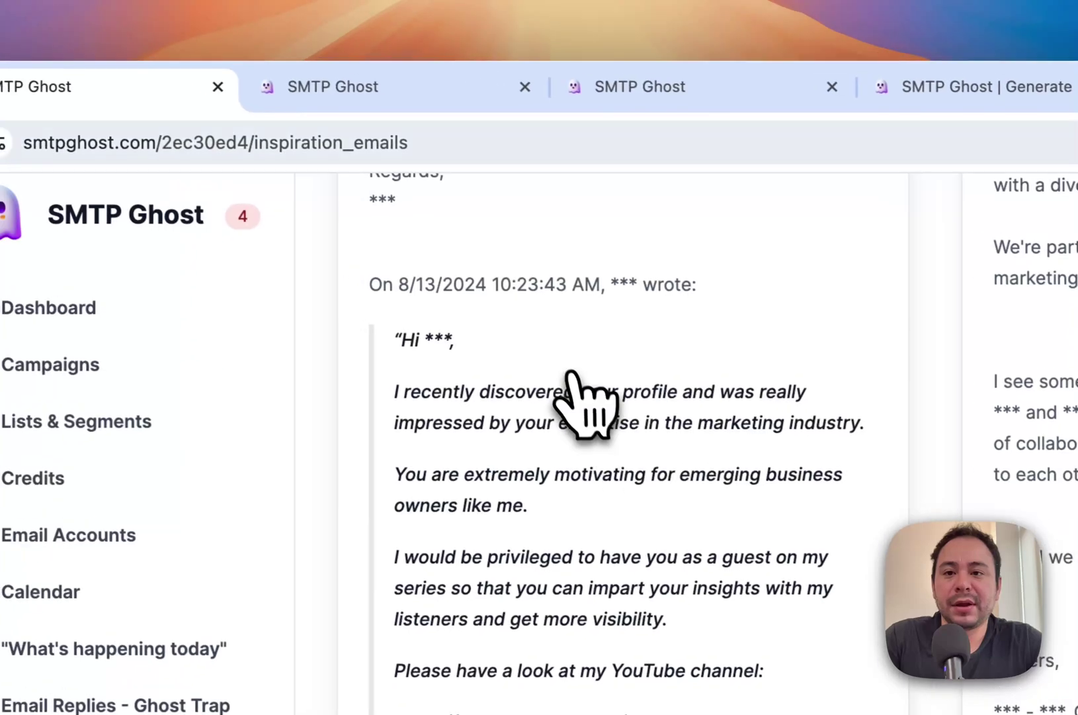
click(578, 398)
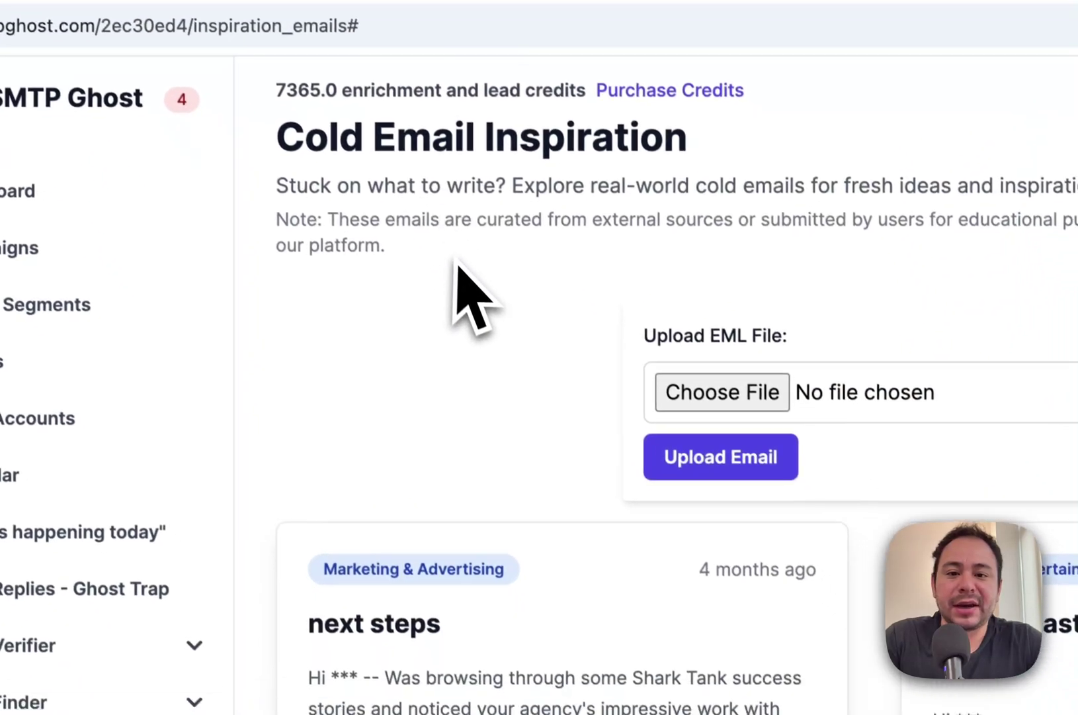
scroll(463, 330, down, 3)
click(399, 452)
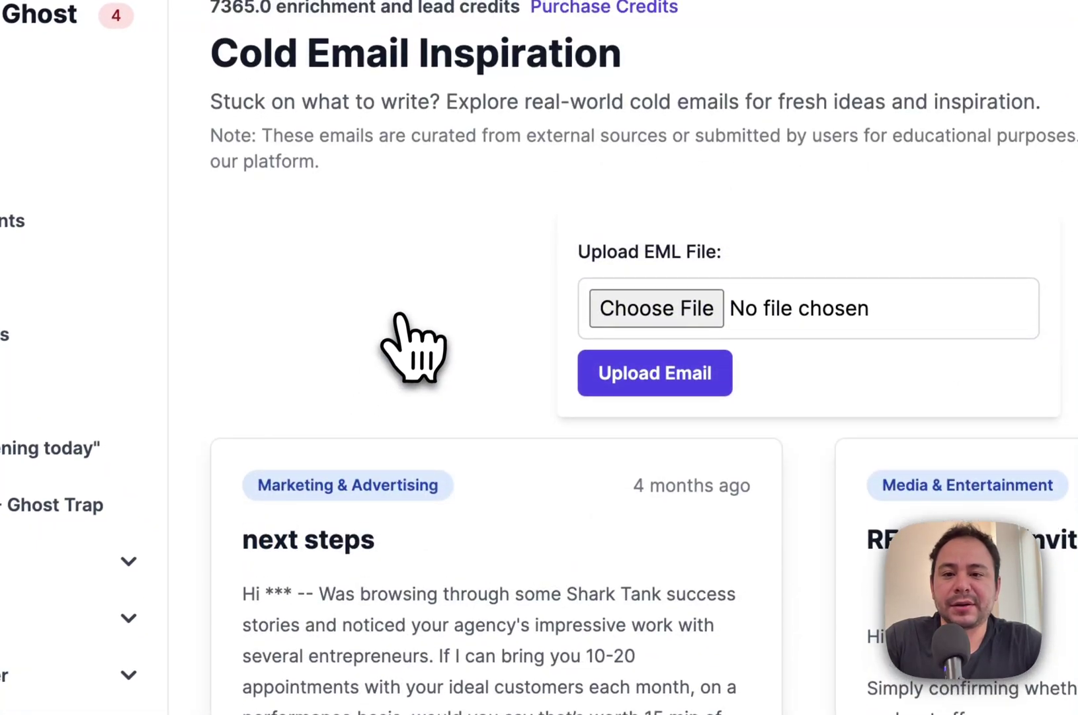
Close the two extra browser tabs and read through the sample cold emails on the inspiration page.
scroll(450, 423, down, 2)
scroll(458, 445, up, 2)
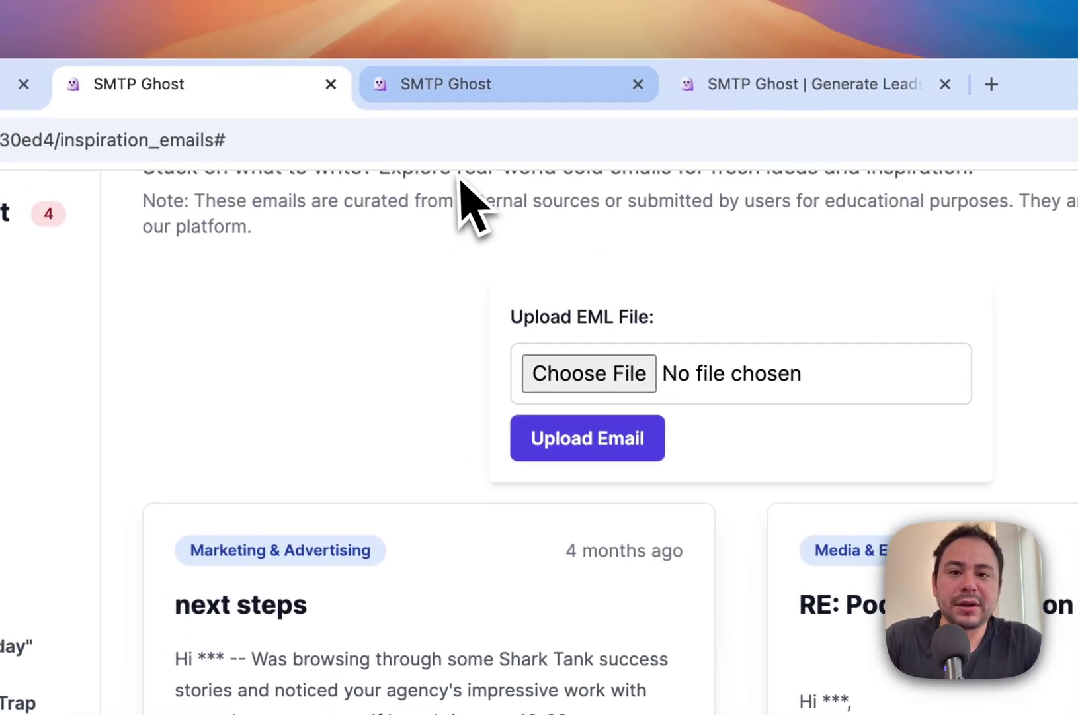
click(653, 101)
click(656, 101)
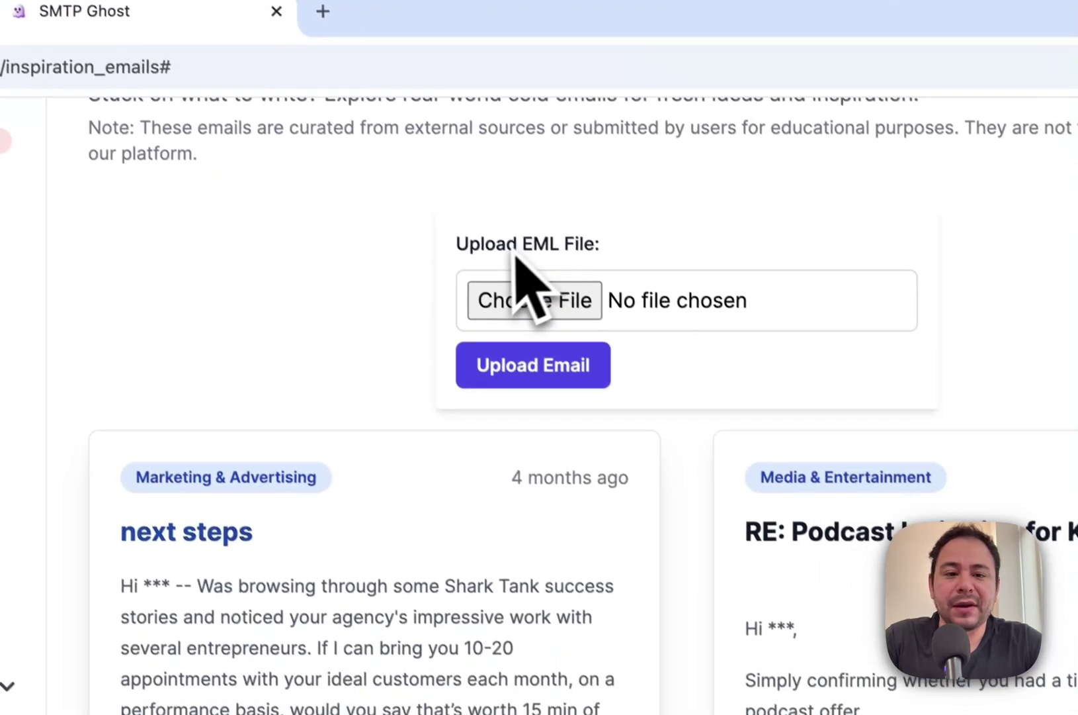
scroll(518, 289, down, 15)
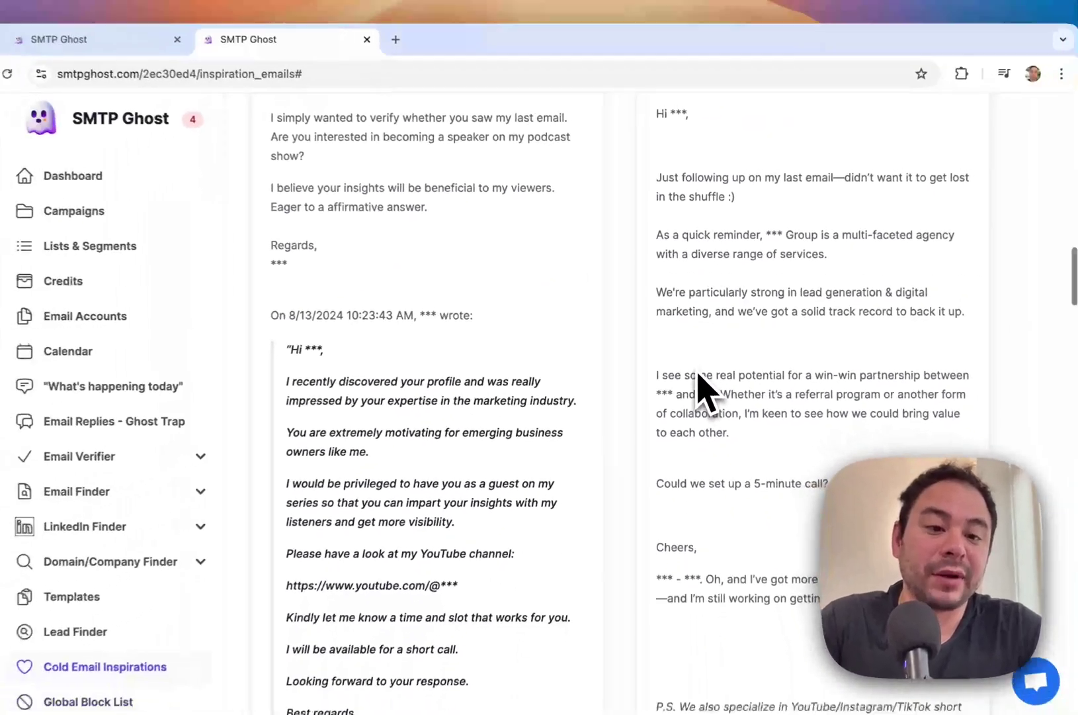
Skim the remaining sample cold emails further down the inspirations page.
scroll(698, 389, down, 10)
scroll(695, 360, down, 20)
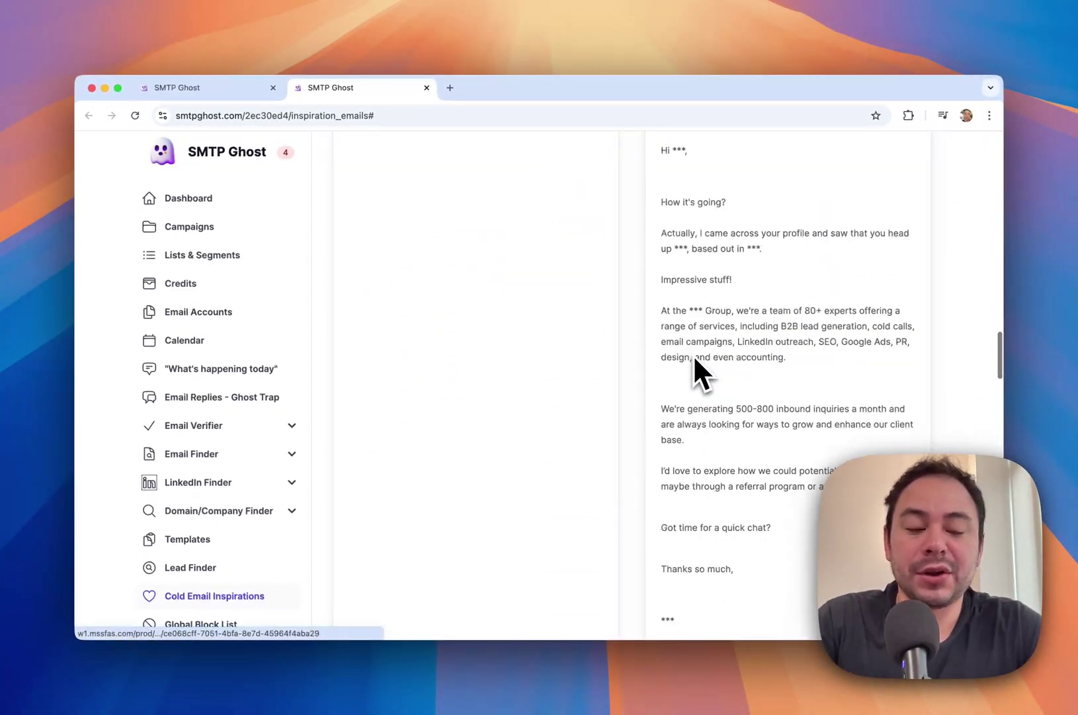
scroll(693, 354, down, 10)
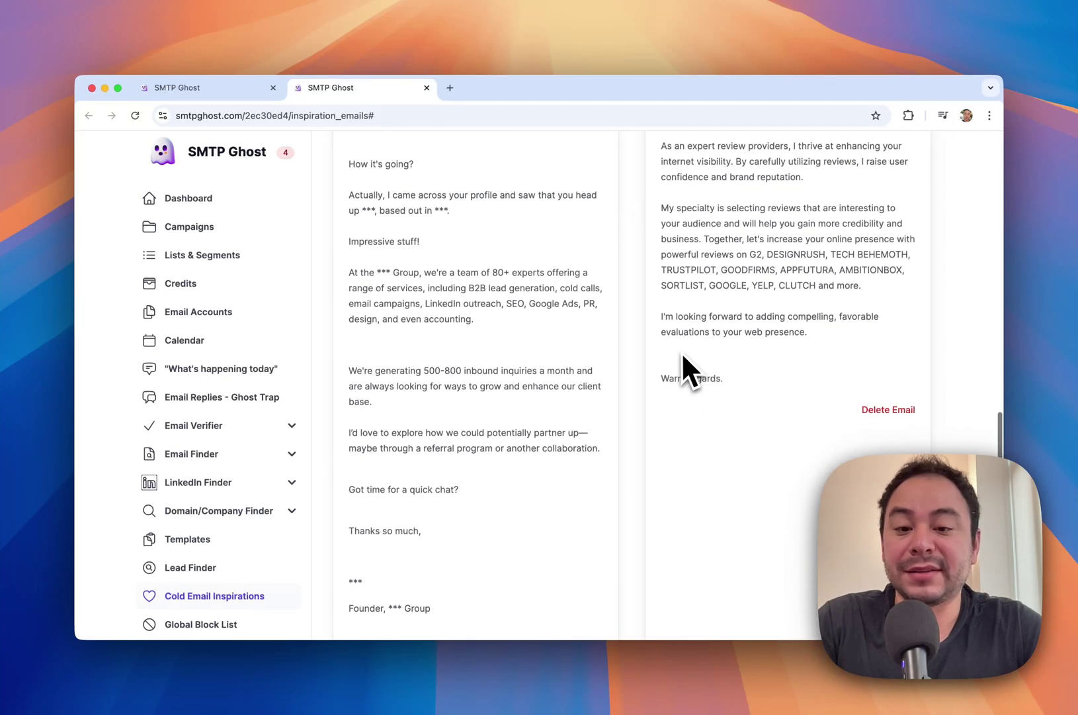
scroll(520, 360, down, 2)
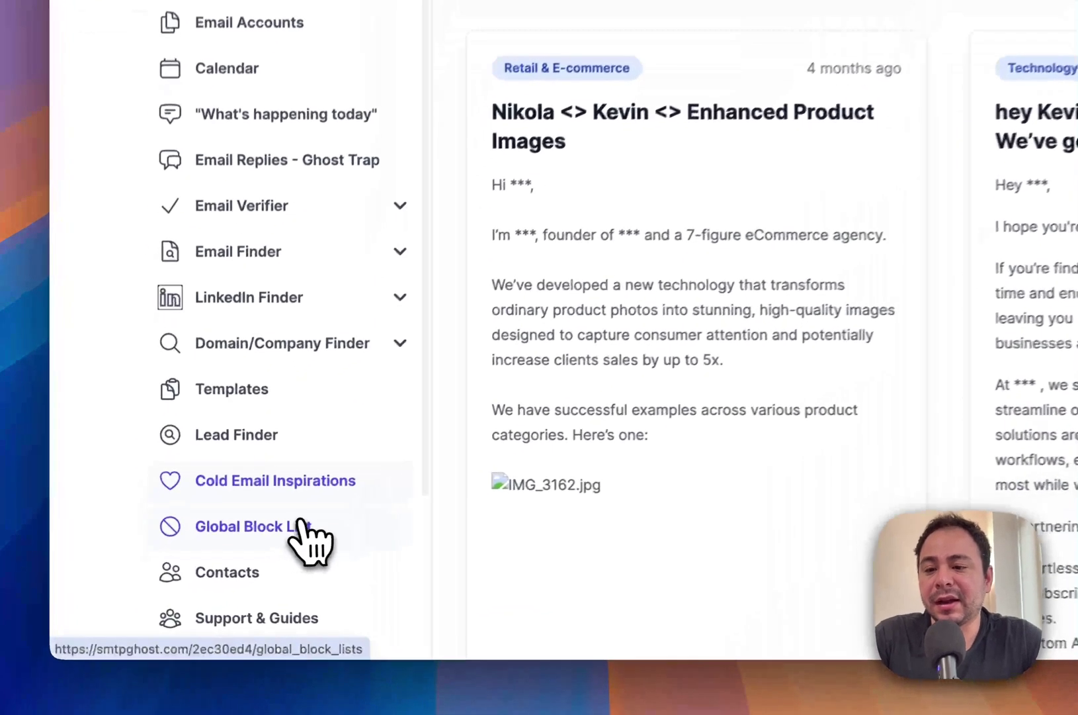
View the Global Block List page and look through the saved entries on the Contacts page.
click(228, 556)
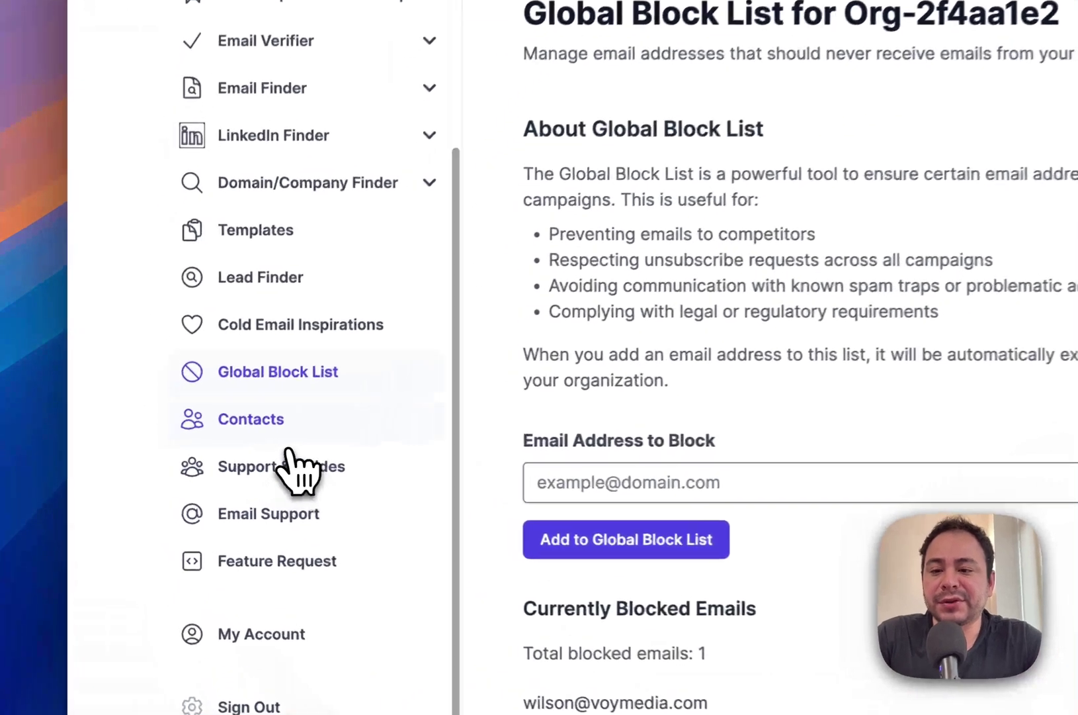
click(188, 443)
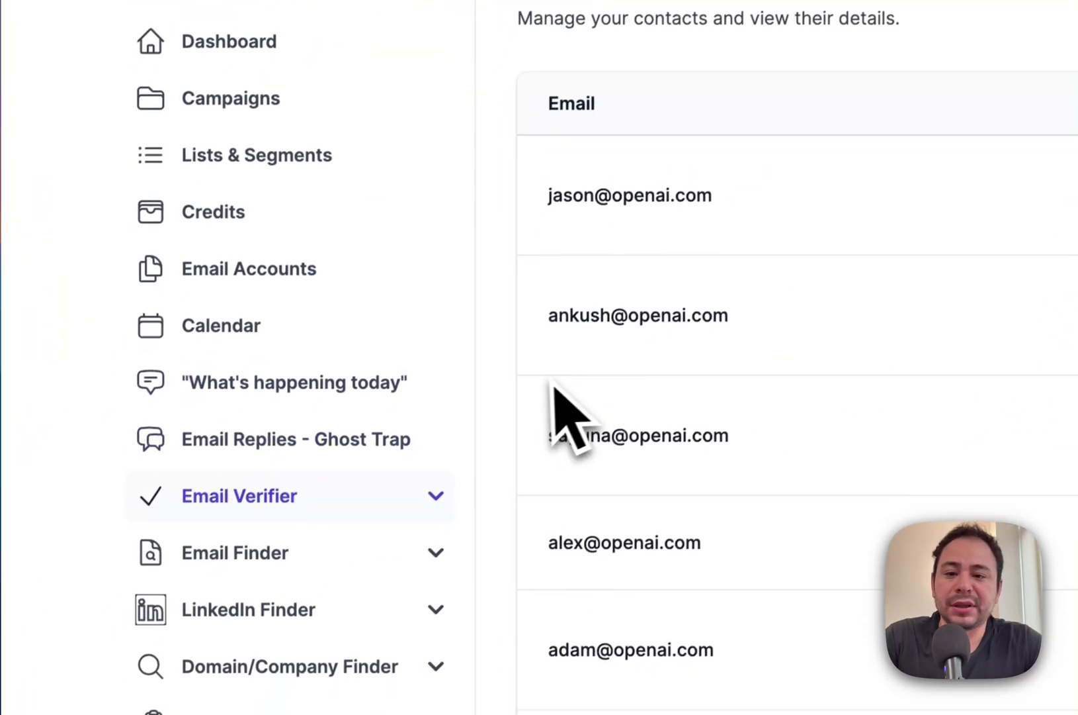
scroll(357, 662, down, 5)
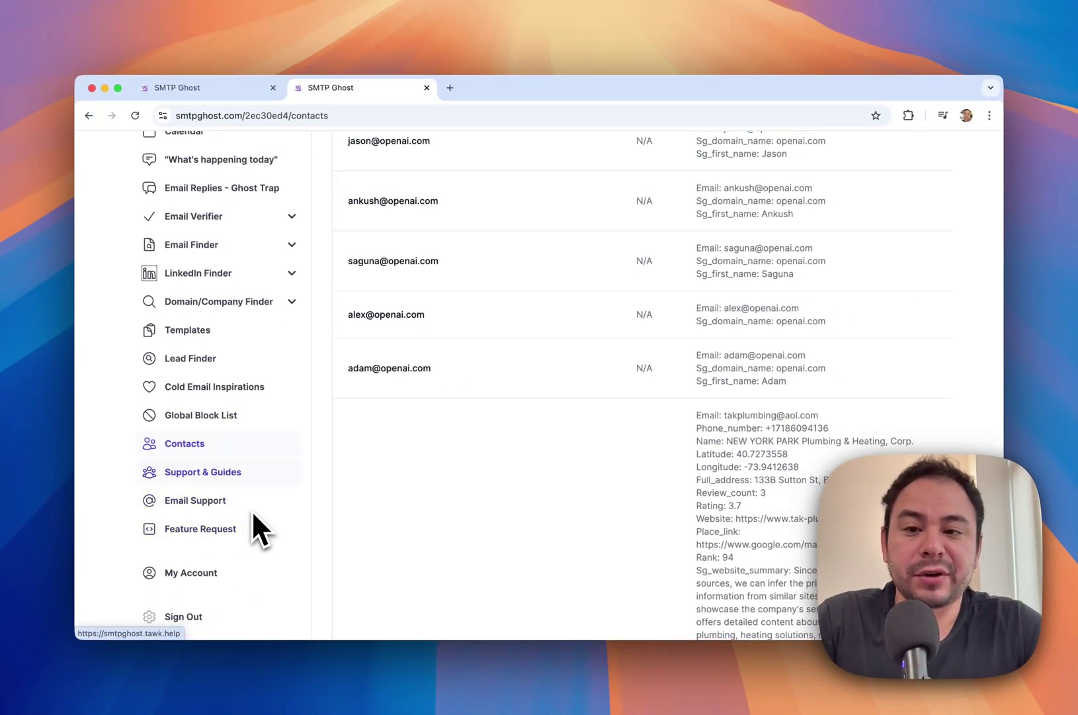
scroll(271, 437, up, 5)
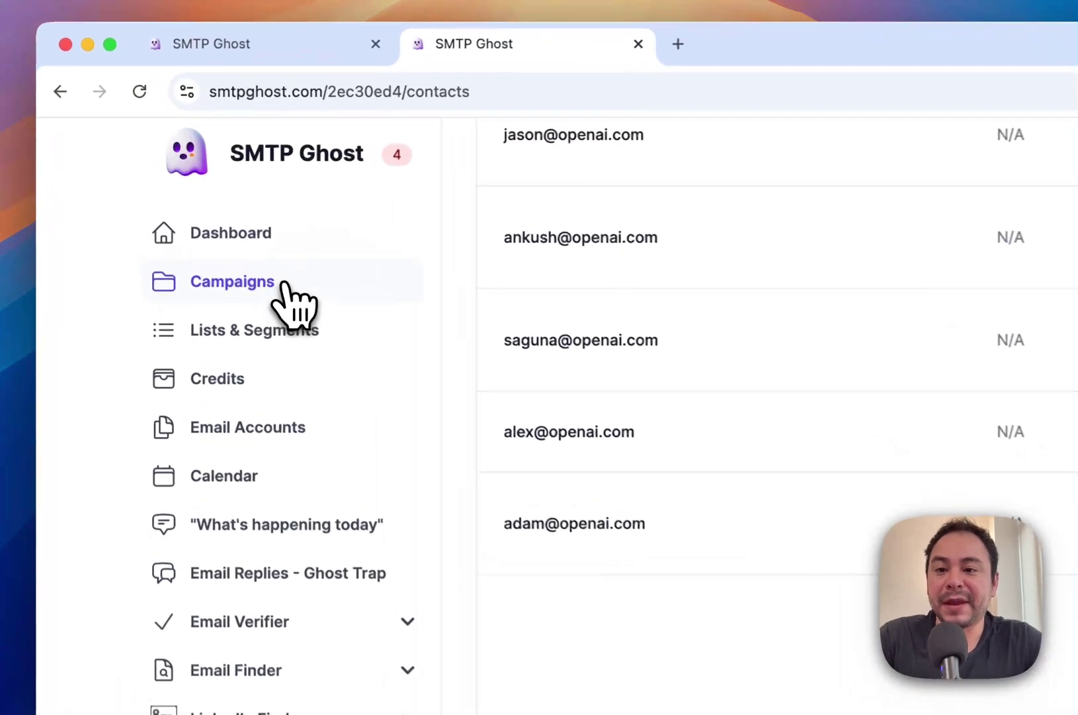
View the Campaigns page and open the contact import page of the Plumbers V2 Demo list.
click(213, 228)
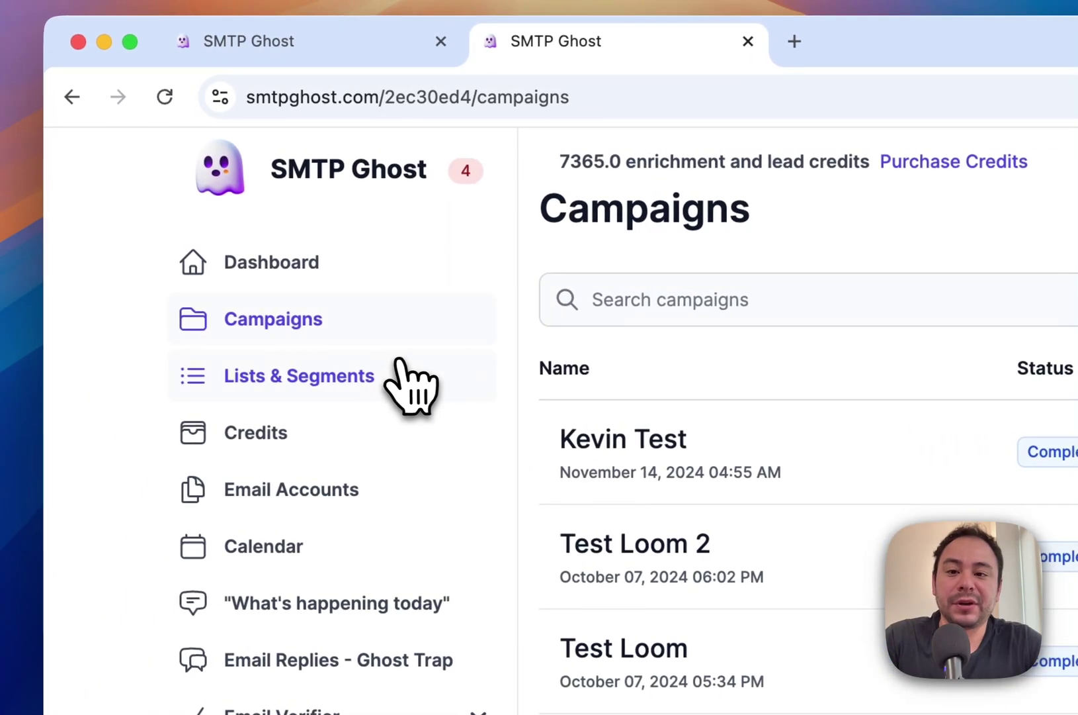
click(399, 362)
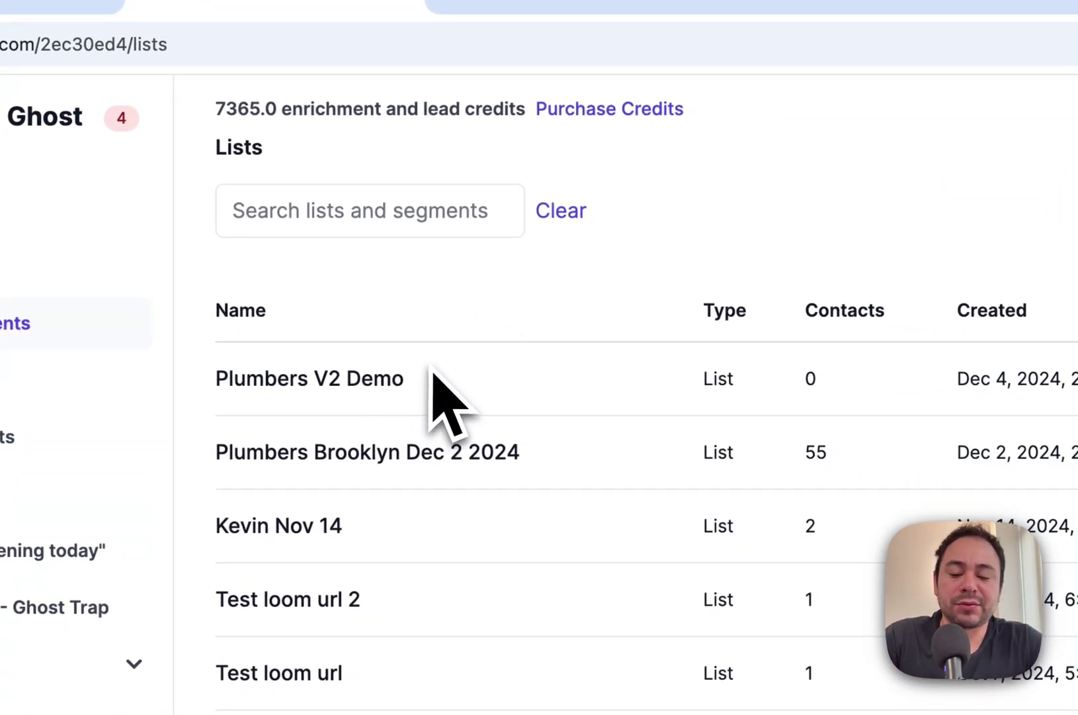
click(334, 387)
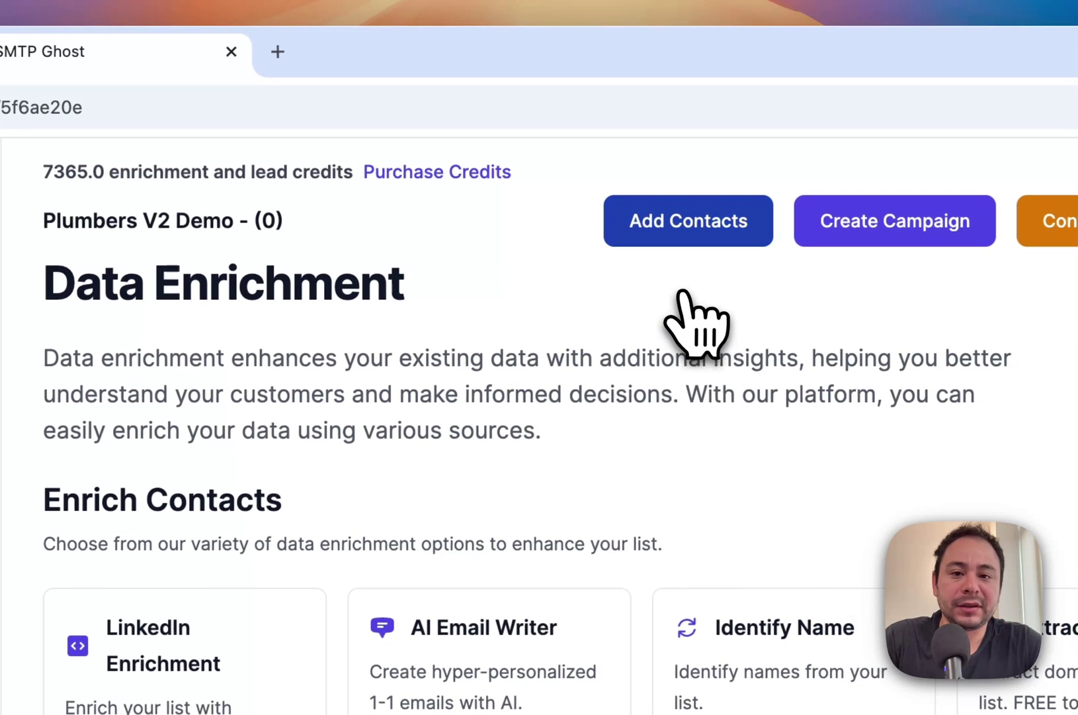
click(837, 173)
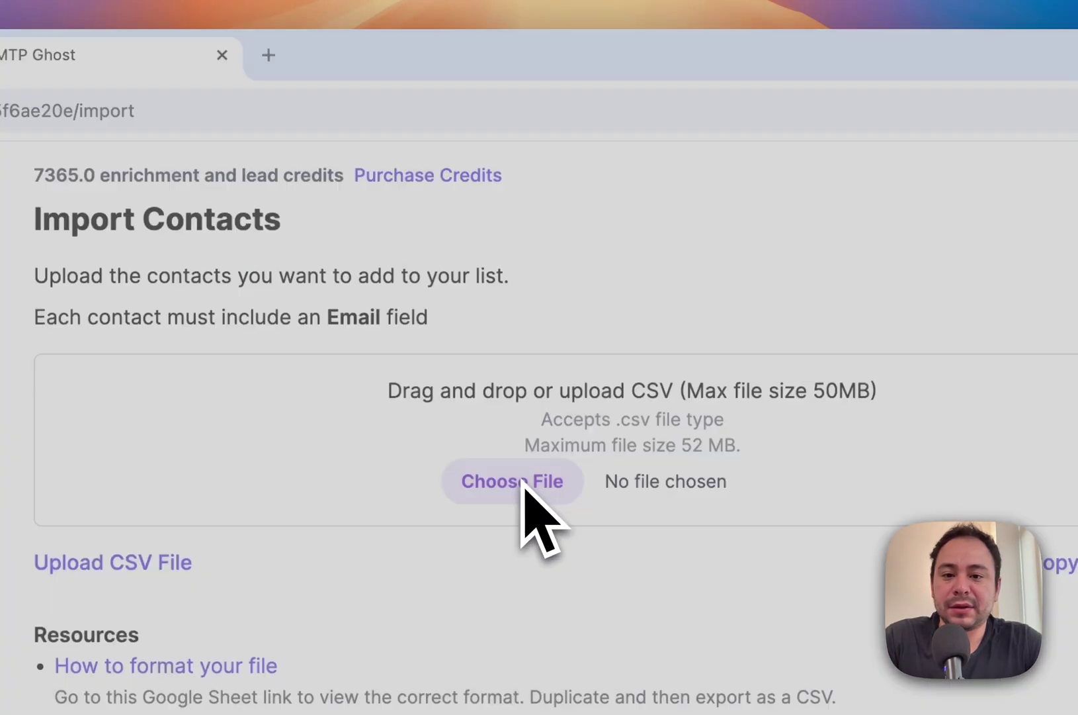
Choose "Plumbers Data - google_maps_data_94c4d2.csv" from the Downloads folder as the contact file to upload.
click(537, 466)
scroll(658, 382, down, 10)
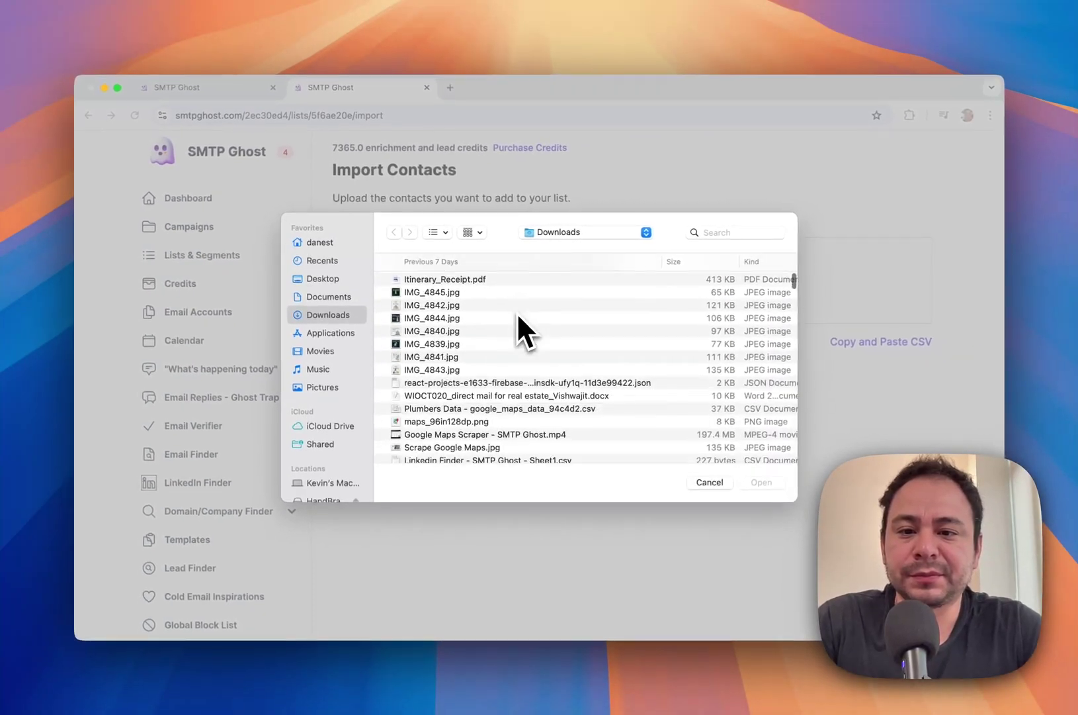
scroll(518, 316, down, 6)
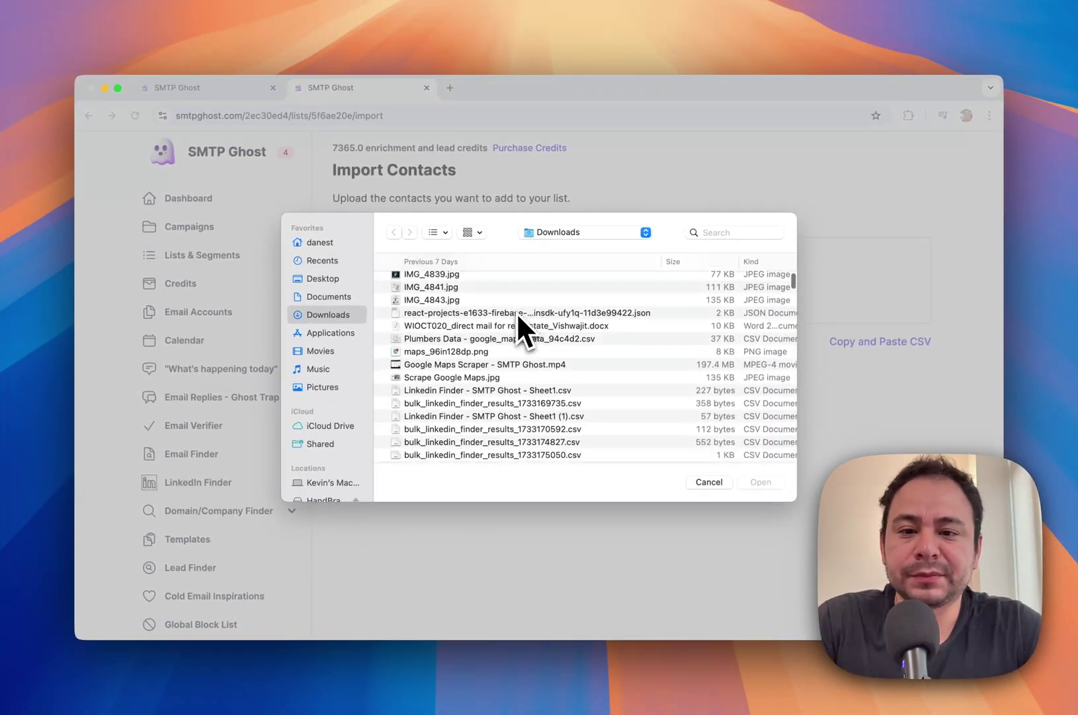
scroll(518, 317, down, 5)
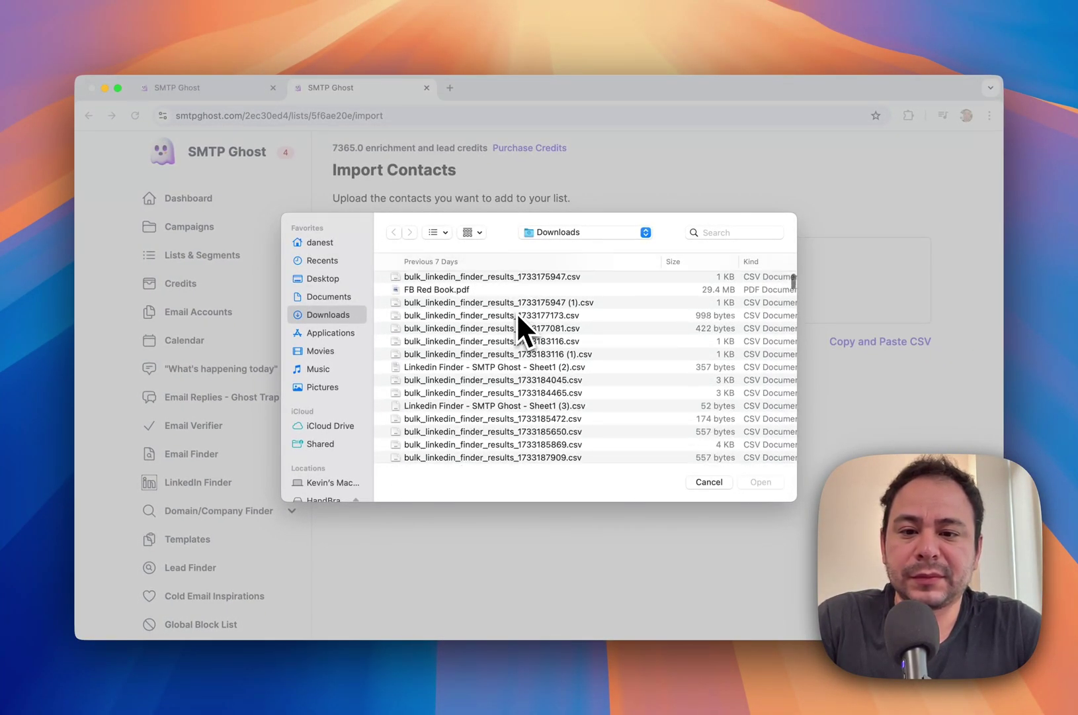
scroll(511, 327, down, 3)
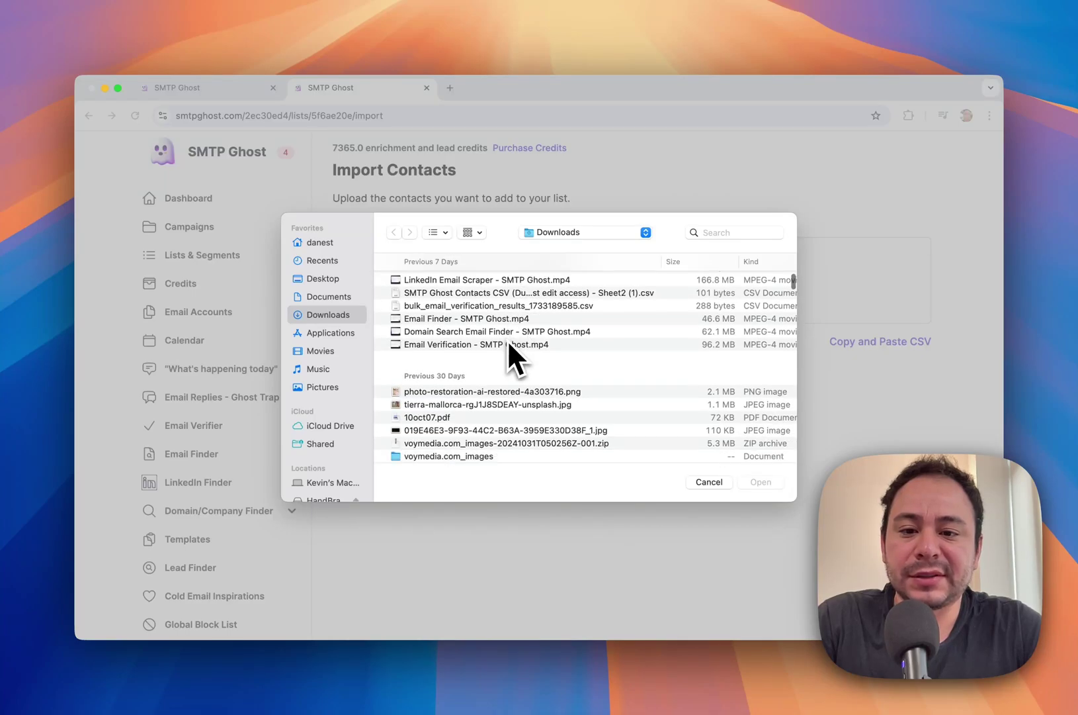
scroll(507, 339, up, 3)
scroll(507, 340, down, 1)
scroll(507, 340, up, 5)
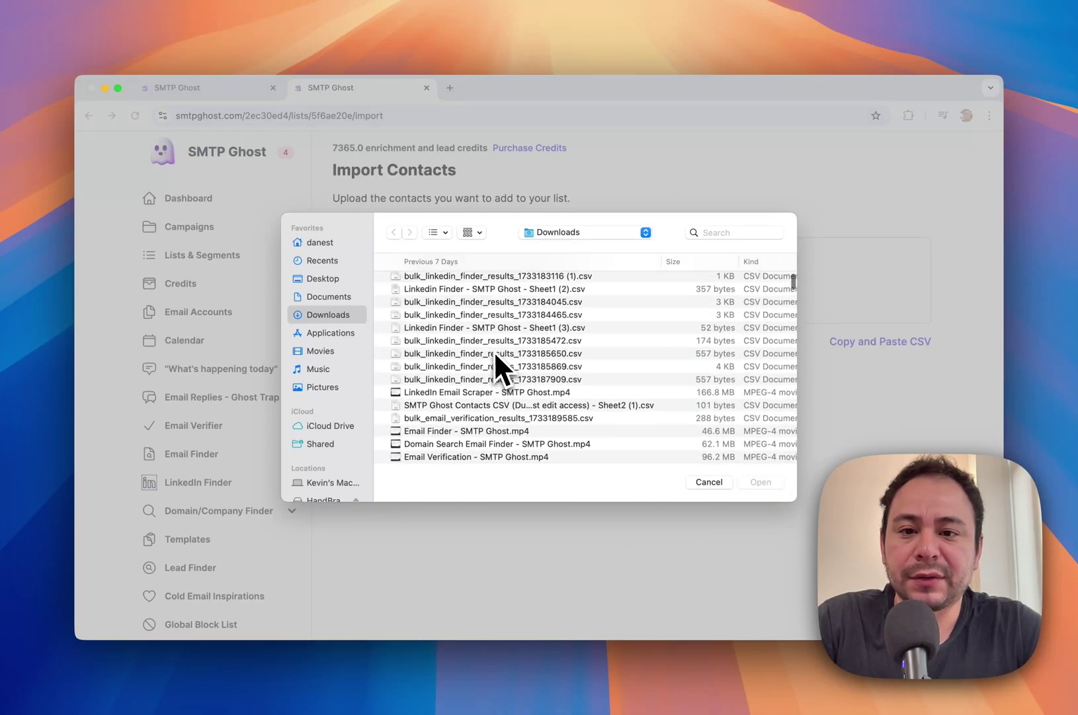
scroll(491, 357, up, 3)
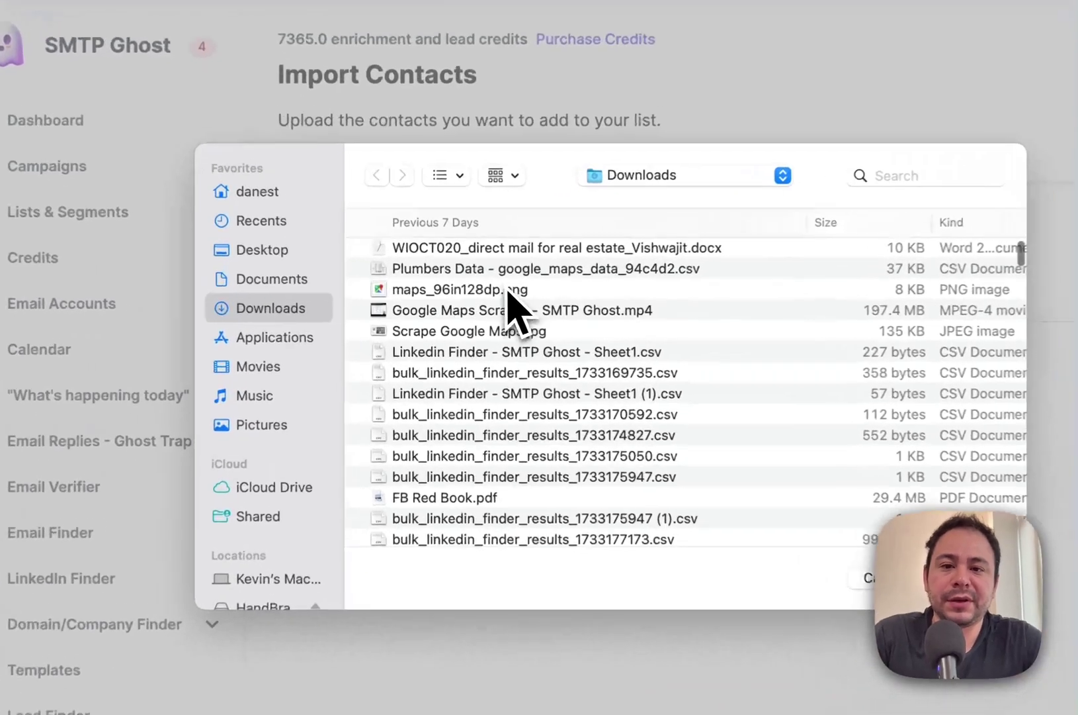
double_click(508, 268)
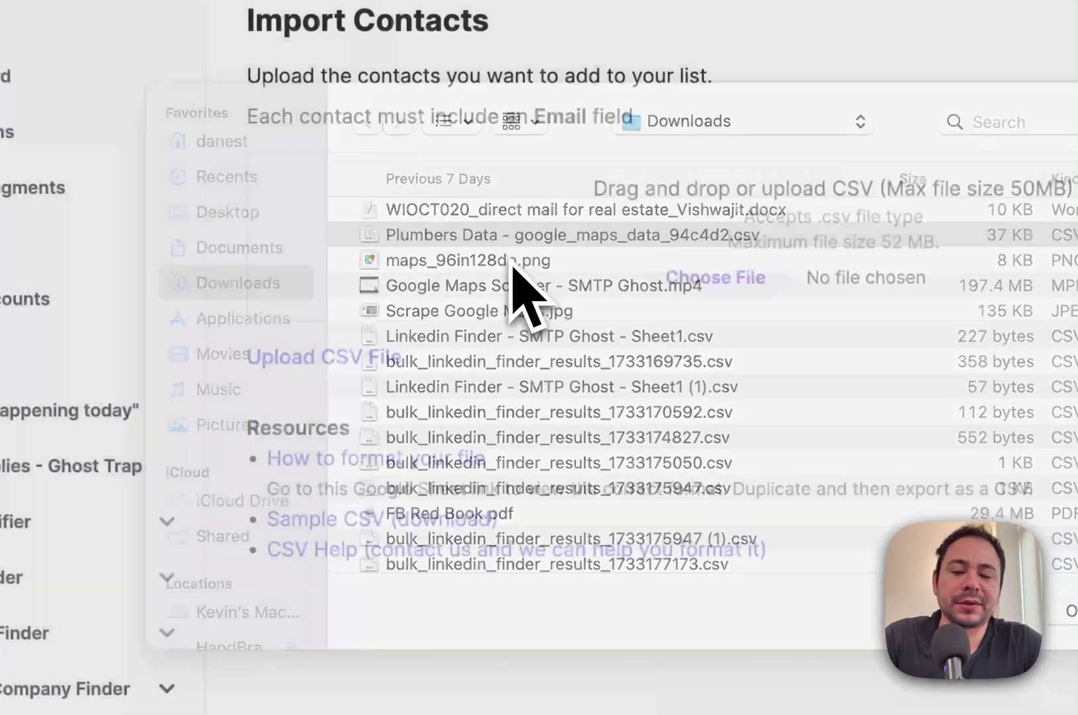
Review the CSV column mapping and sample data from email through rank, and import the contacts into the list.
scroll(525, 325, down, 2)
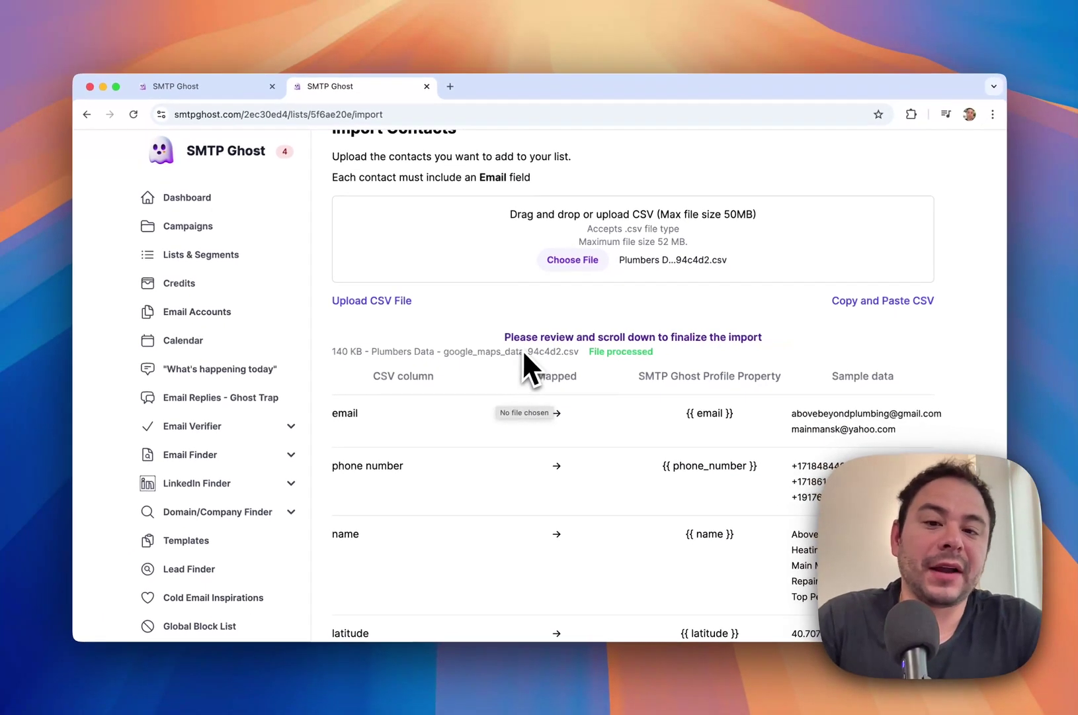
scroll(520, 331, down, 1)
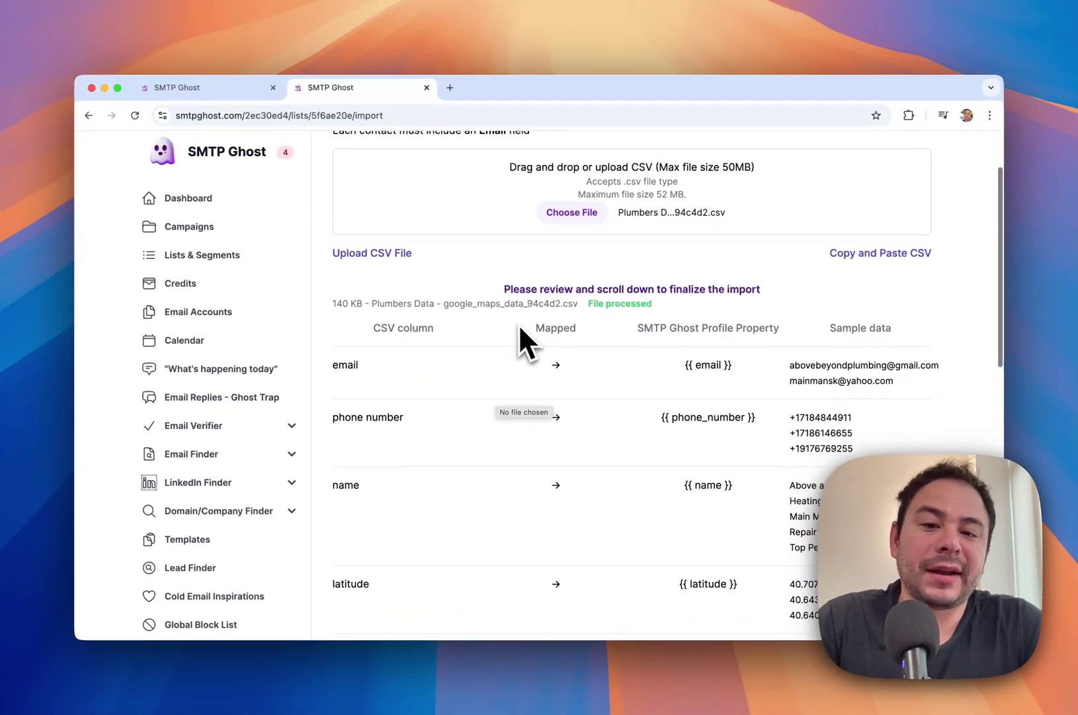
scroll(420, 390, down, 2)
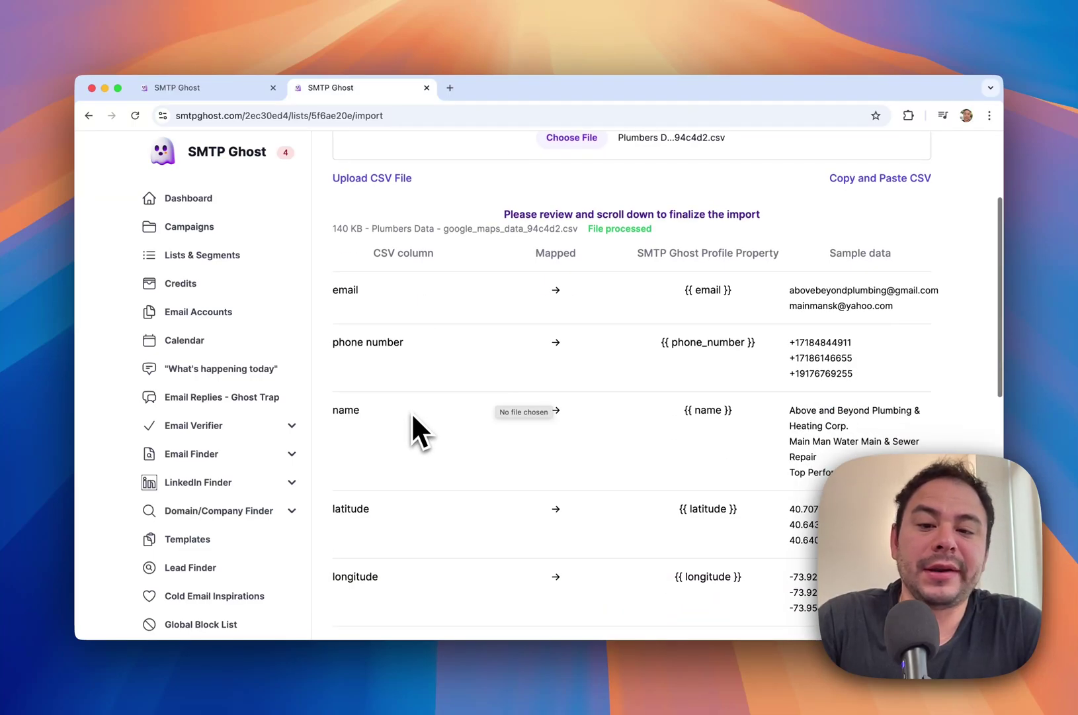
scroll(416, 476, down, 5)
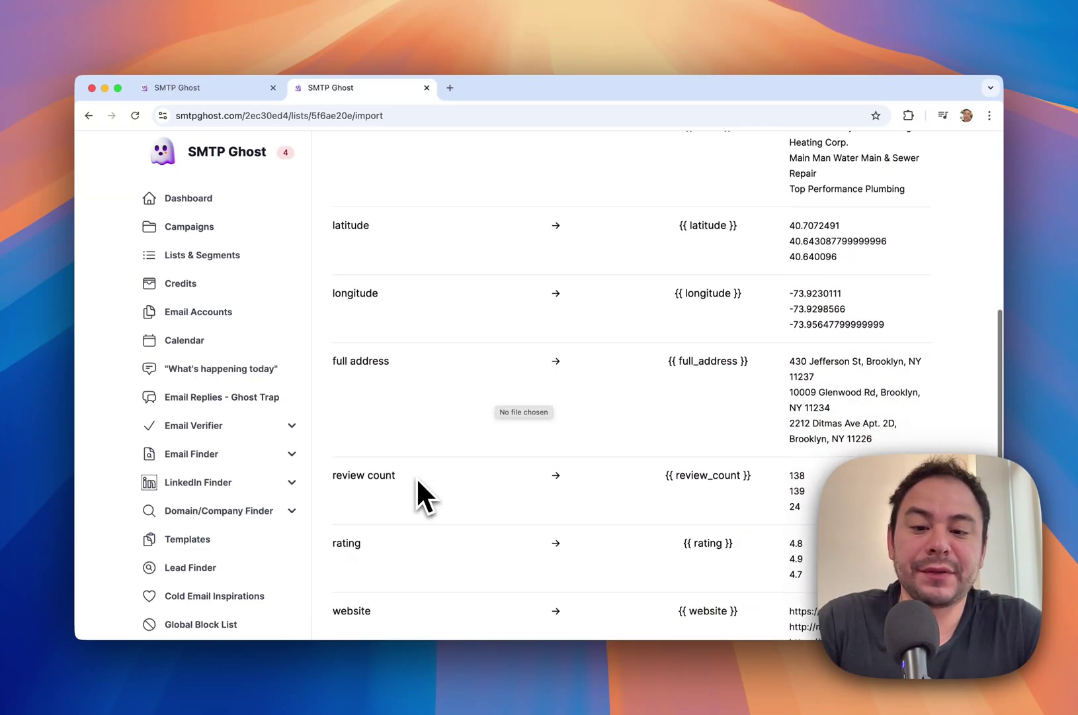
scroll(417, 482, down, 2)
scroll(418, 481, down, 2)
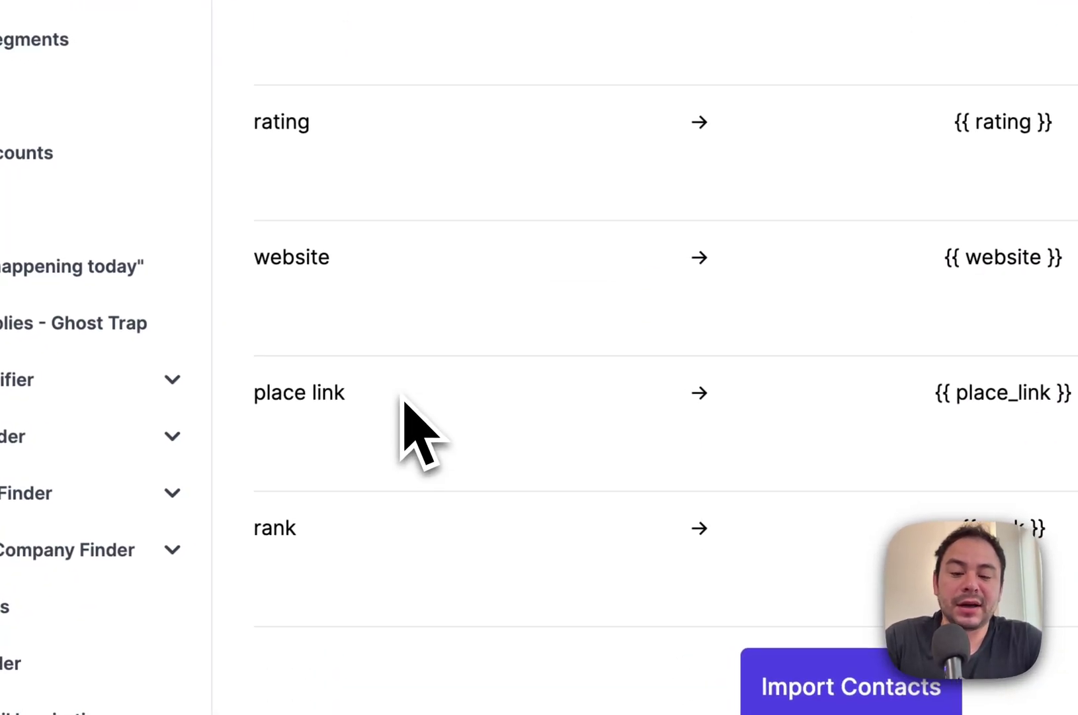
scroll(513, 400, up, 10)
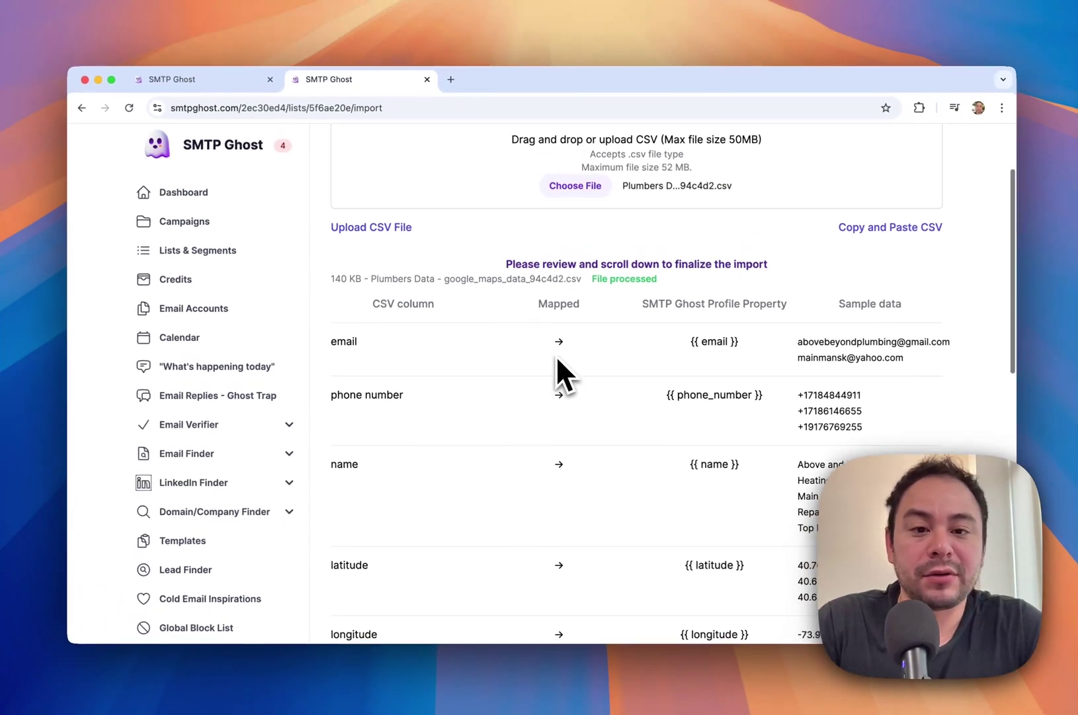
scroll(554, 358, down, 10)
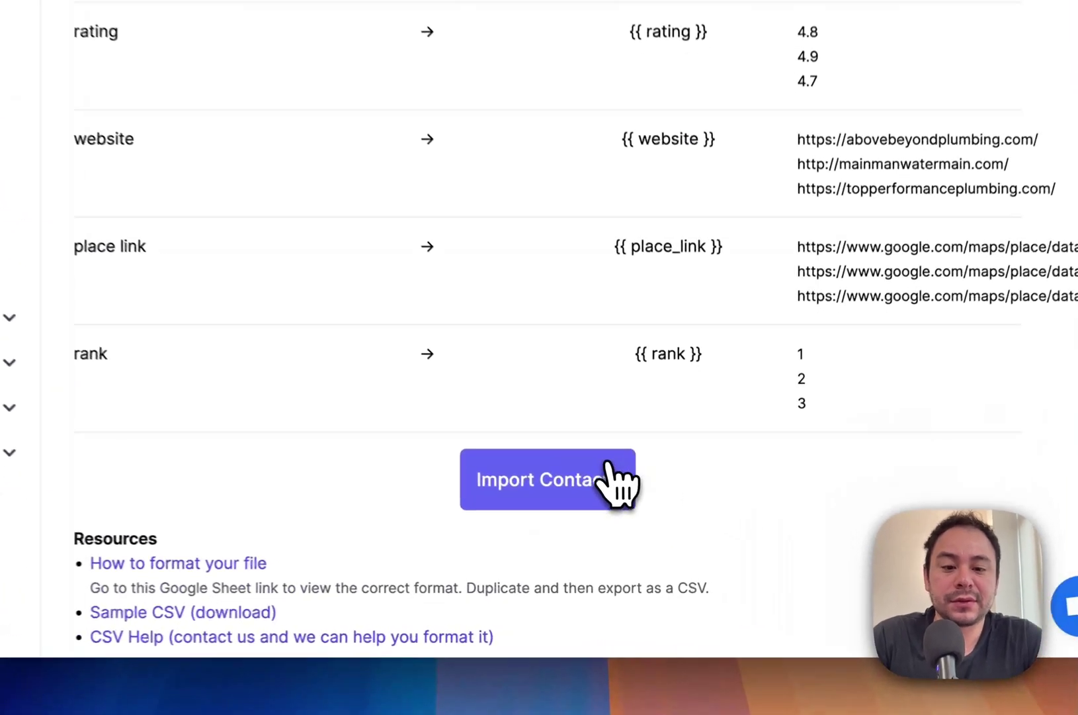
click(665, 520)
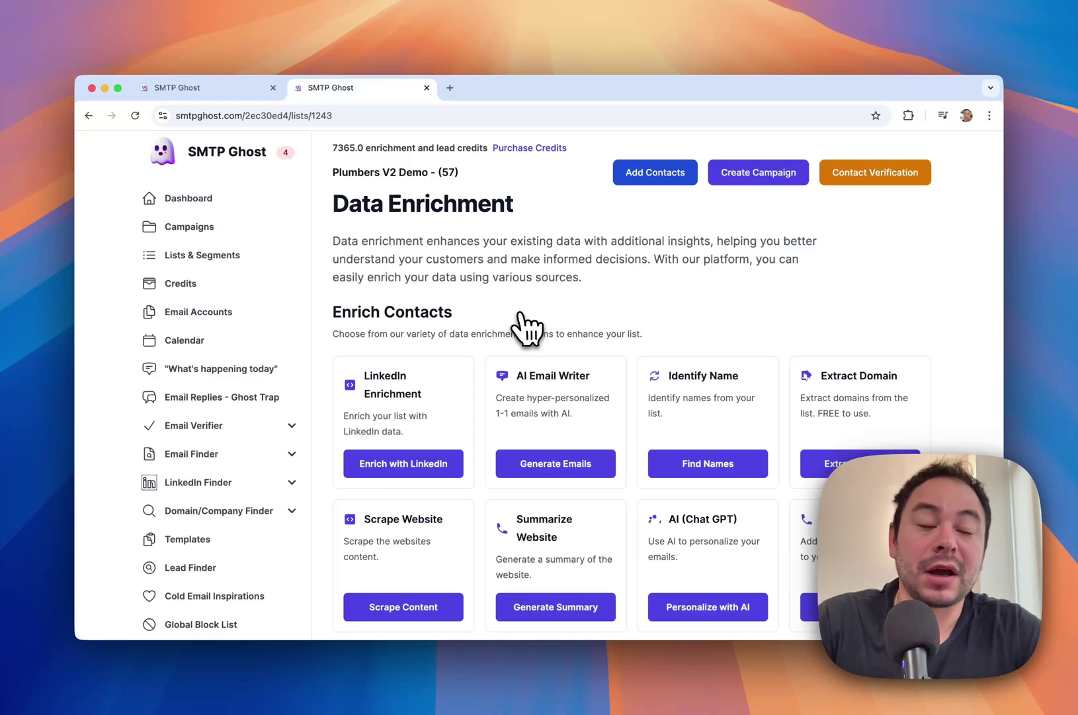
Look over the data enrichment options offered for the Plumbers V2 Demo list.
scroll(509, 327, down, 2)
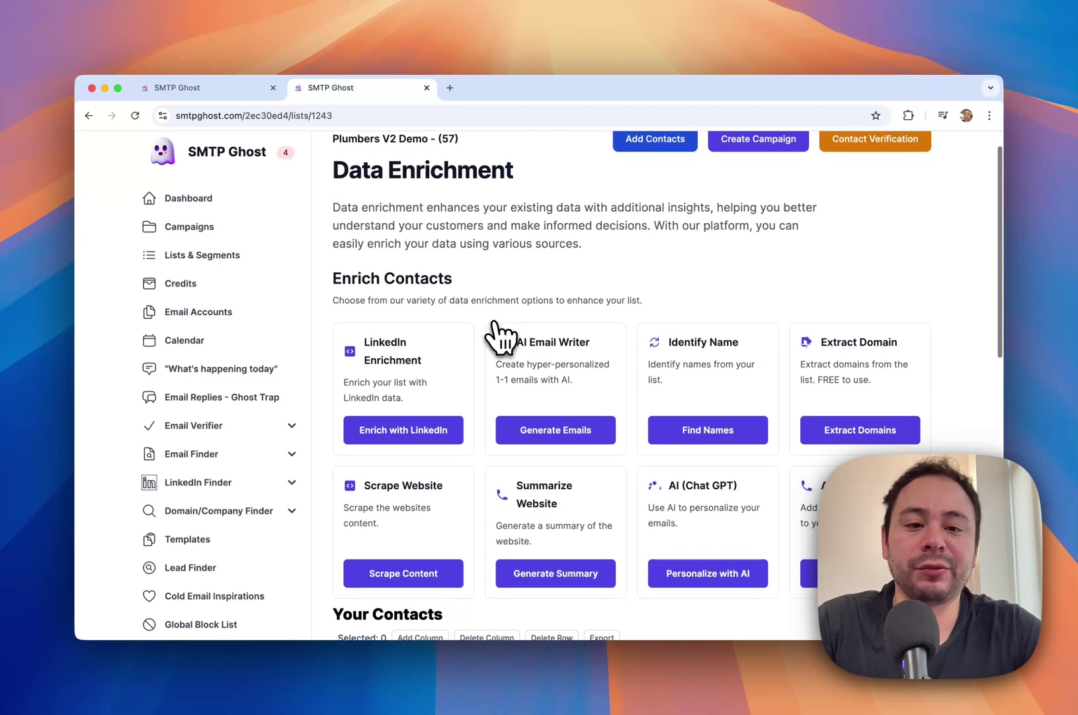
scroll(497, 338, up, 2)
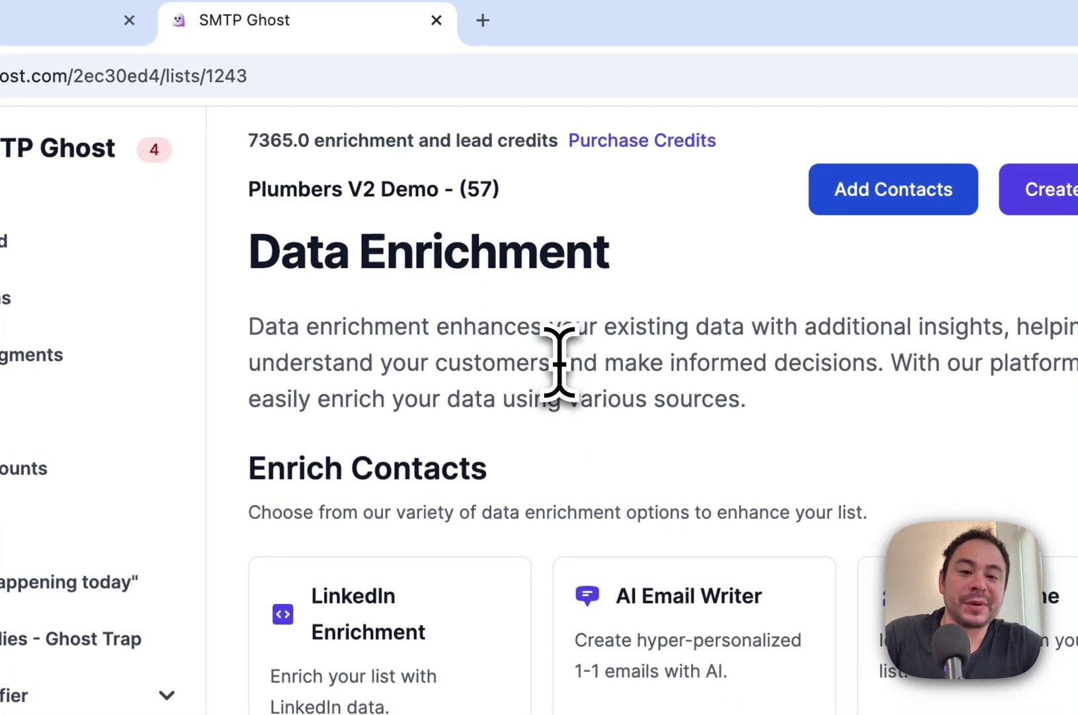
scroll(549, 440, down, 1)
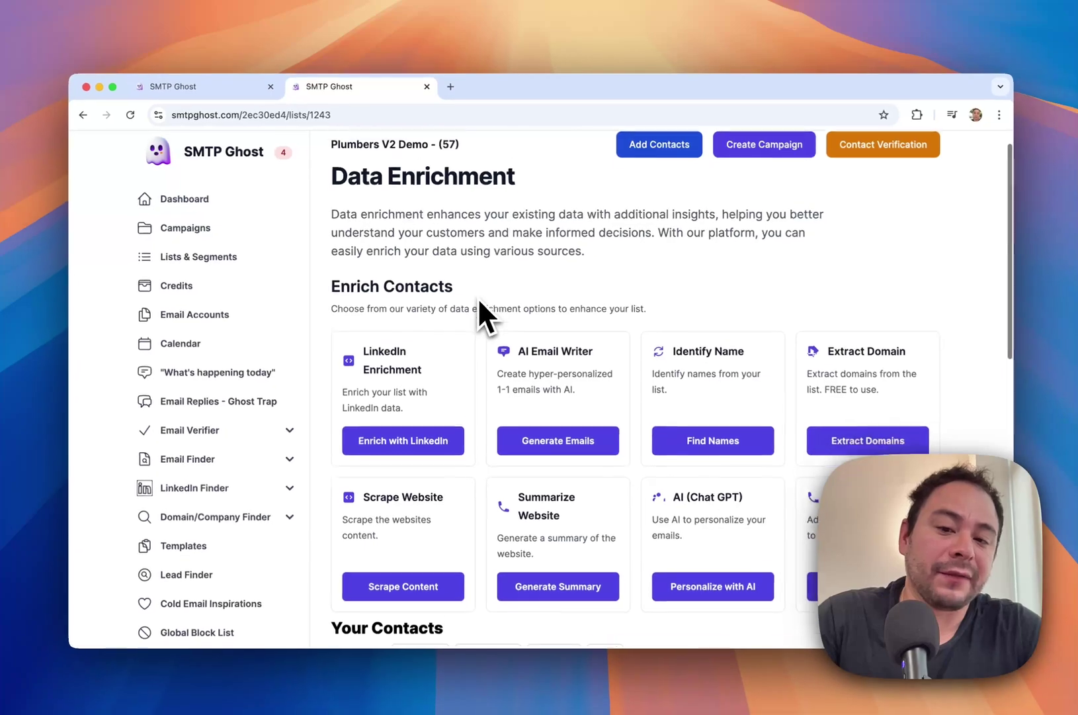
scroll(478, 297, down, 2)
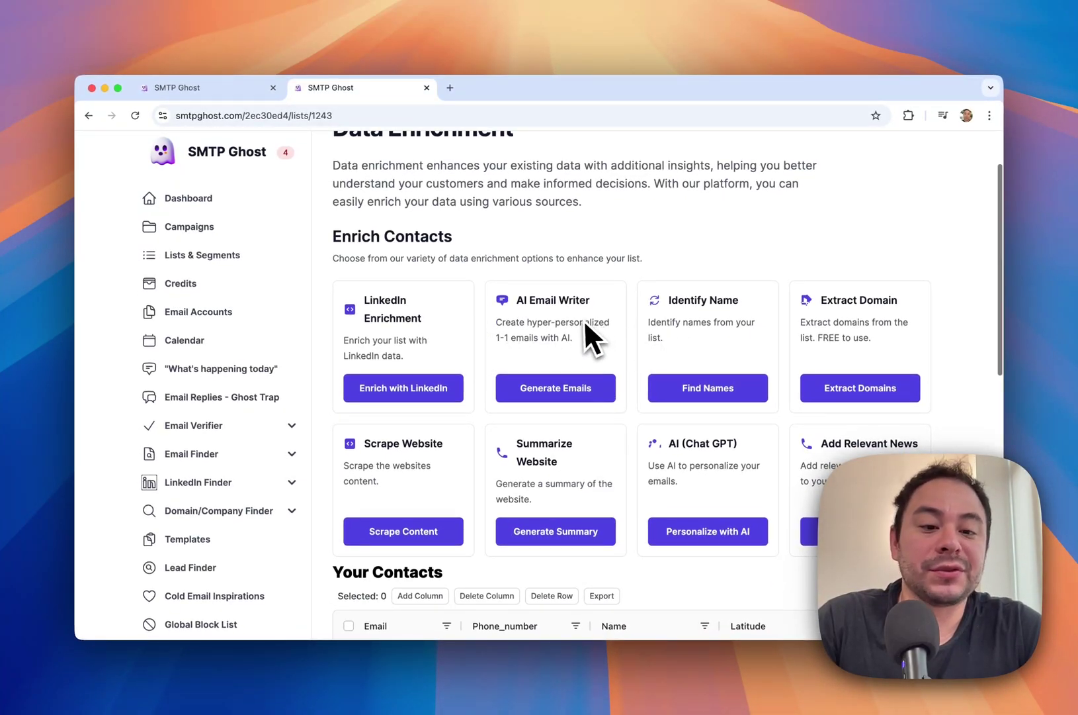
Examine the imported contacts table across its columns, from email through validation, campaign and status.
scroll(575, 332, down, 3)
scroll(587, 357, down, 5)
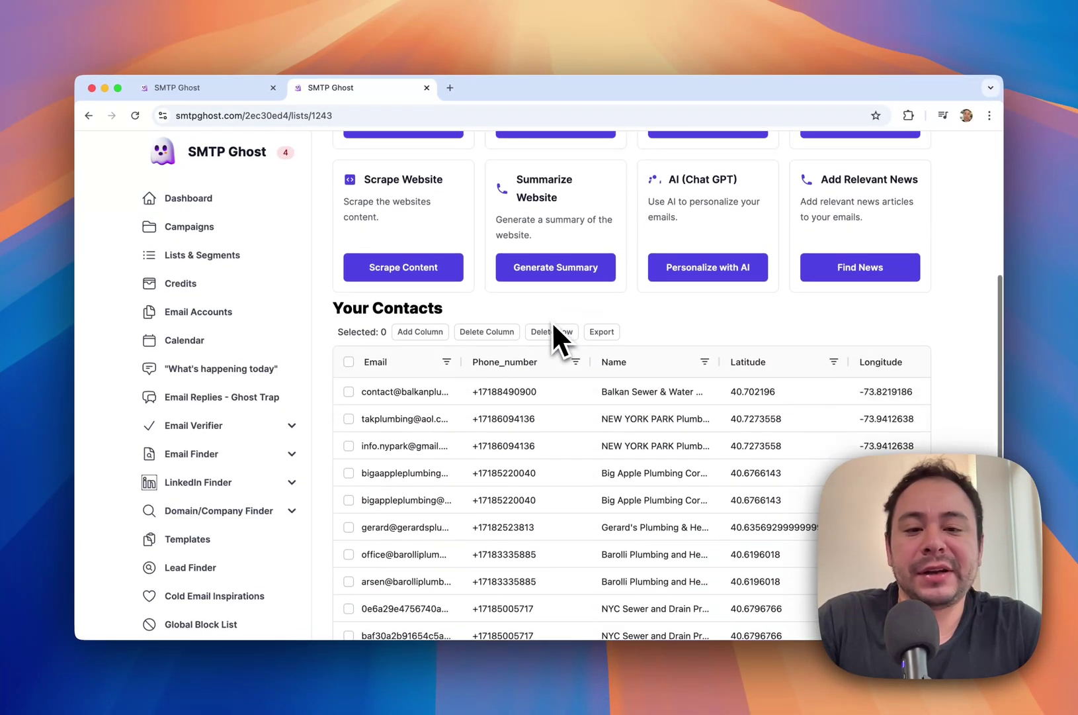
scroll(620, 437, right, 10)
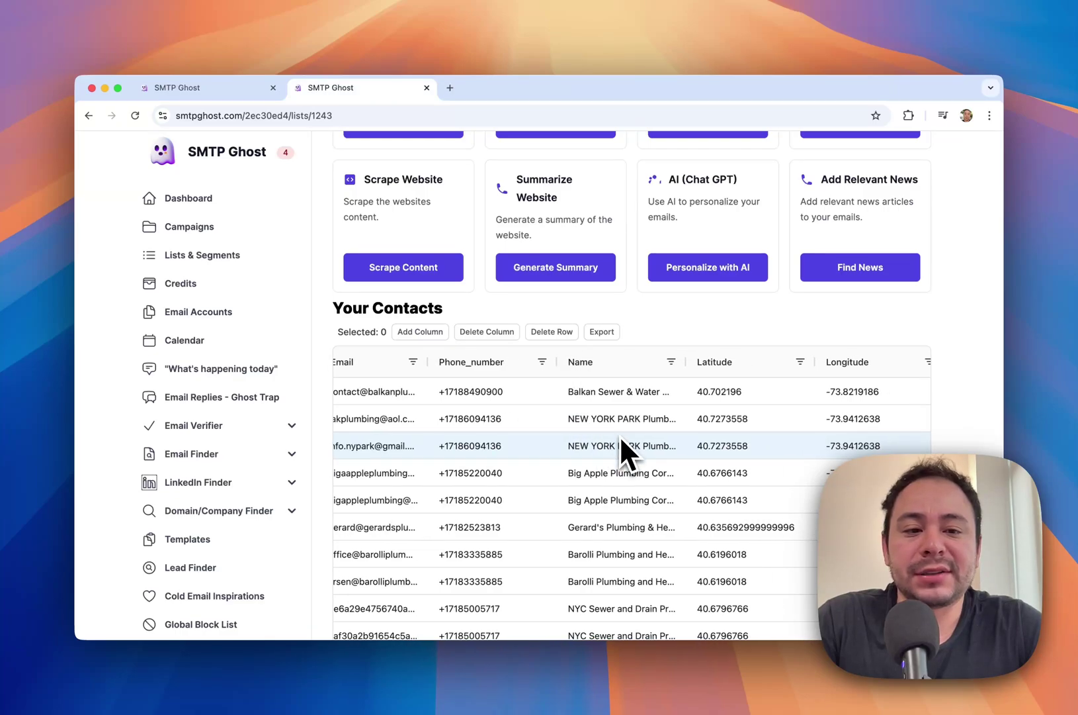
scroll(620, 445, right, 10)
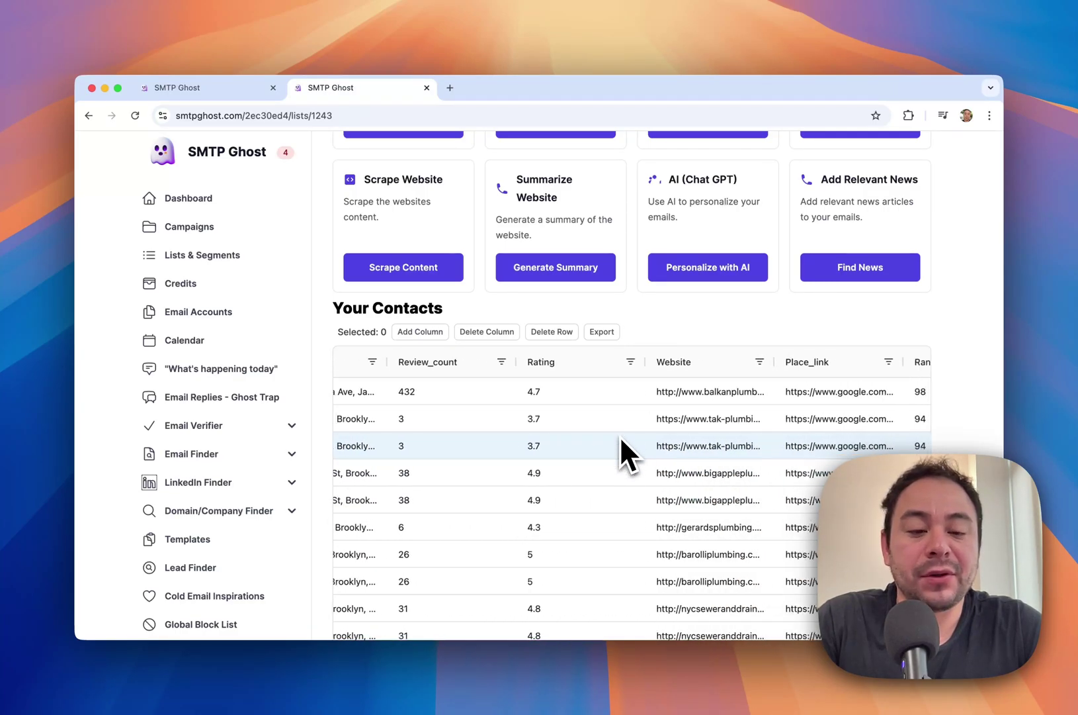
scroll(621, 442, right, 5)
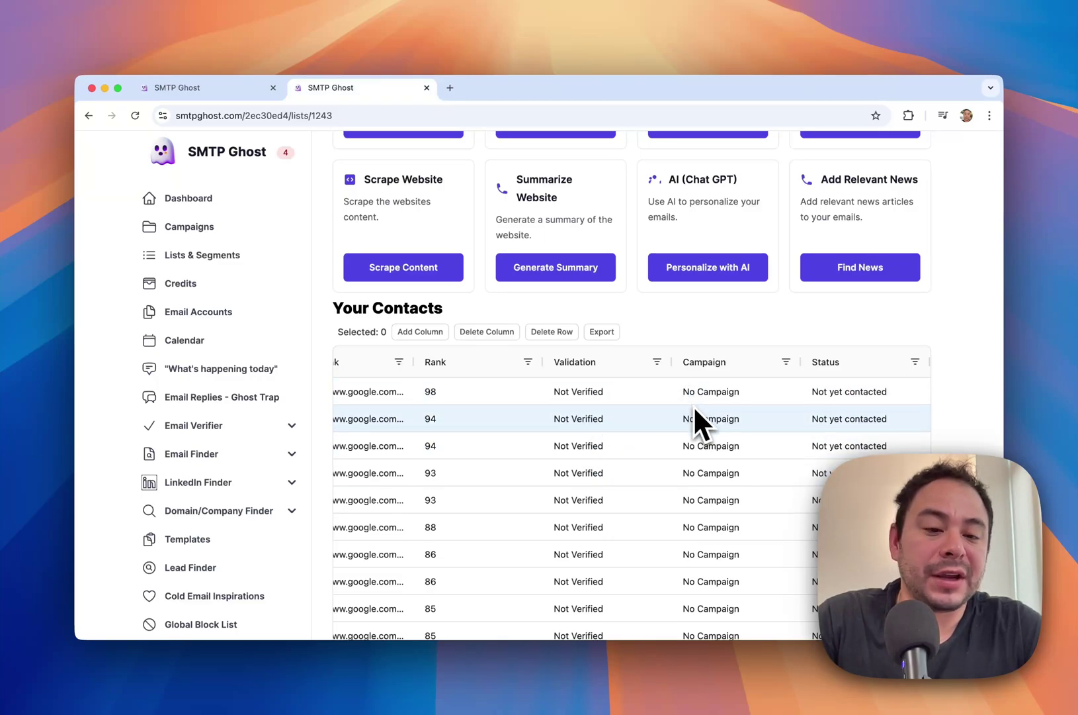
scroll(760, 354, up, 4)
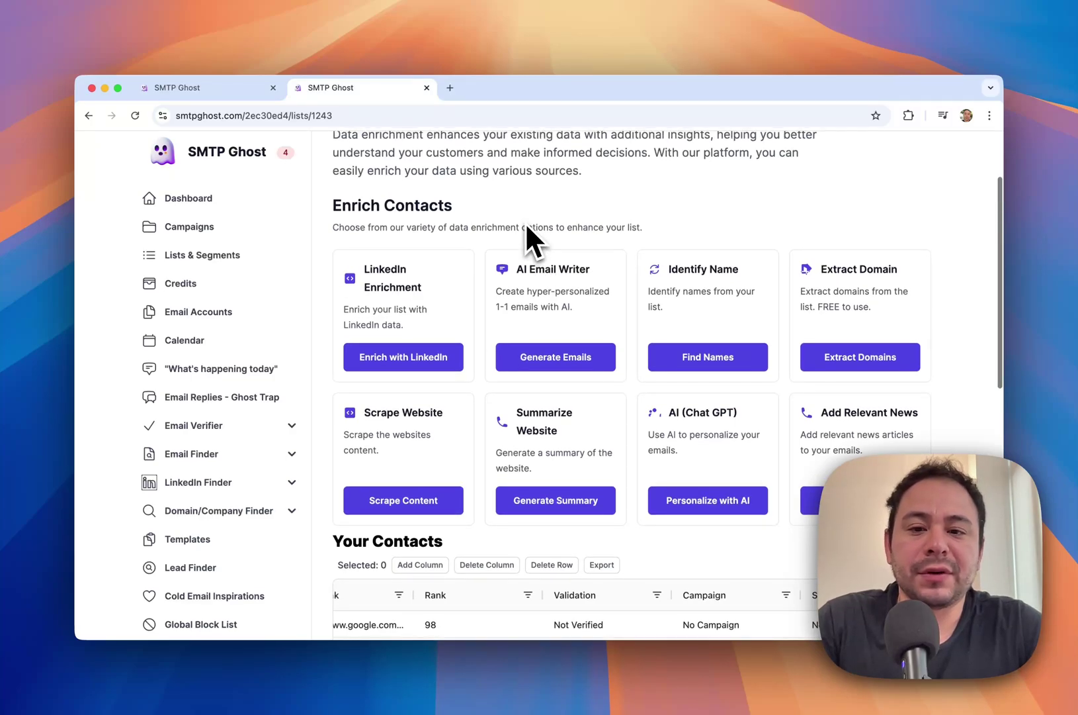
Look over the LinkedIn enrichment page for the list, including its data points and required profile URL format.
scroll(526, 222, down, 2)
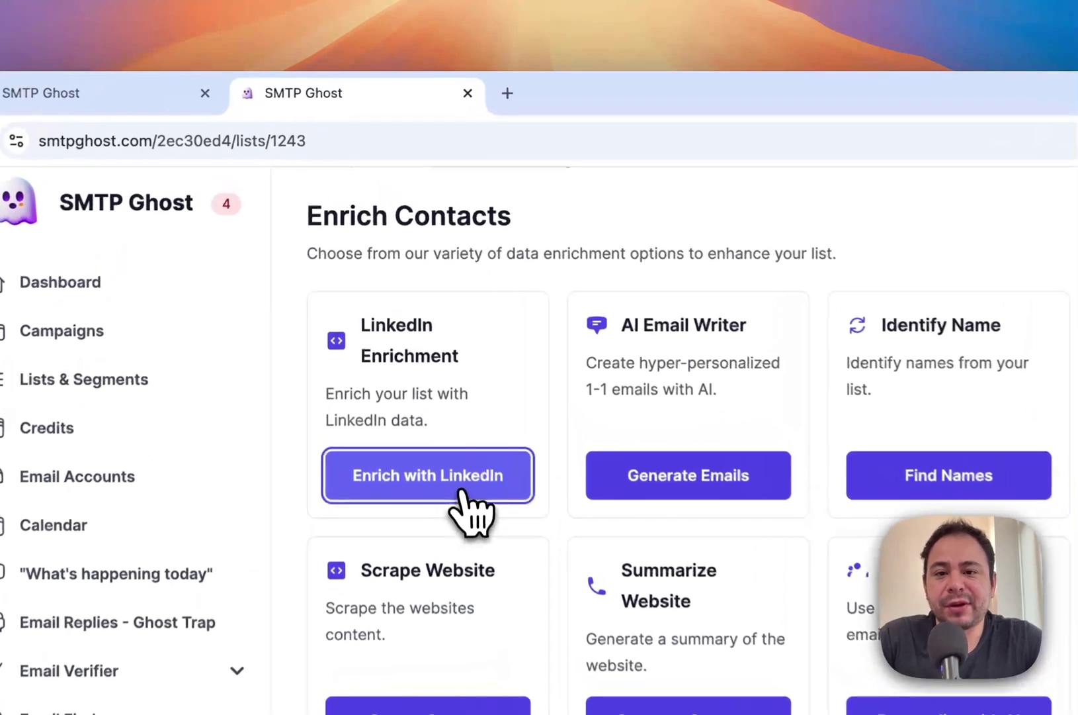
click(425, 313)
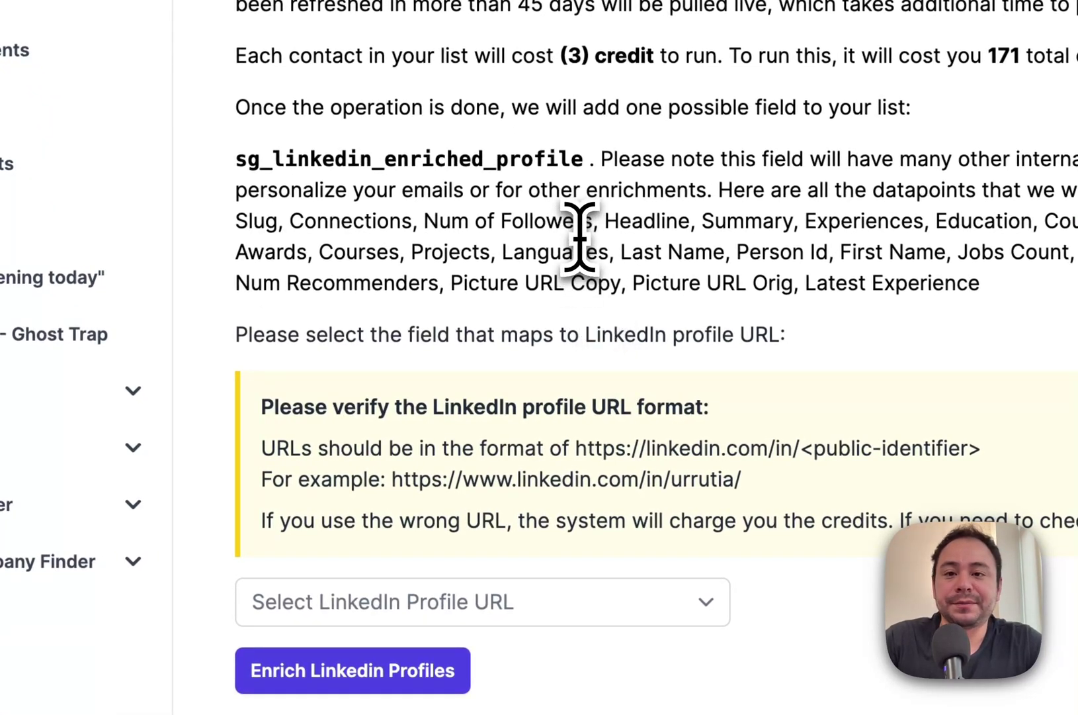
key(Escape)
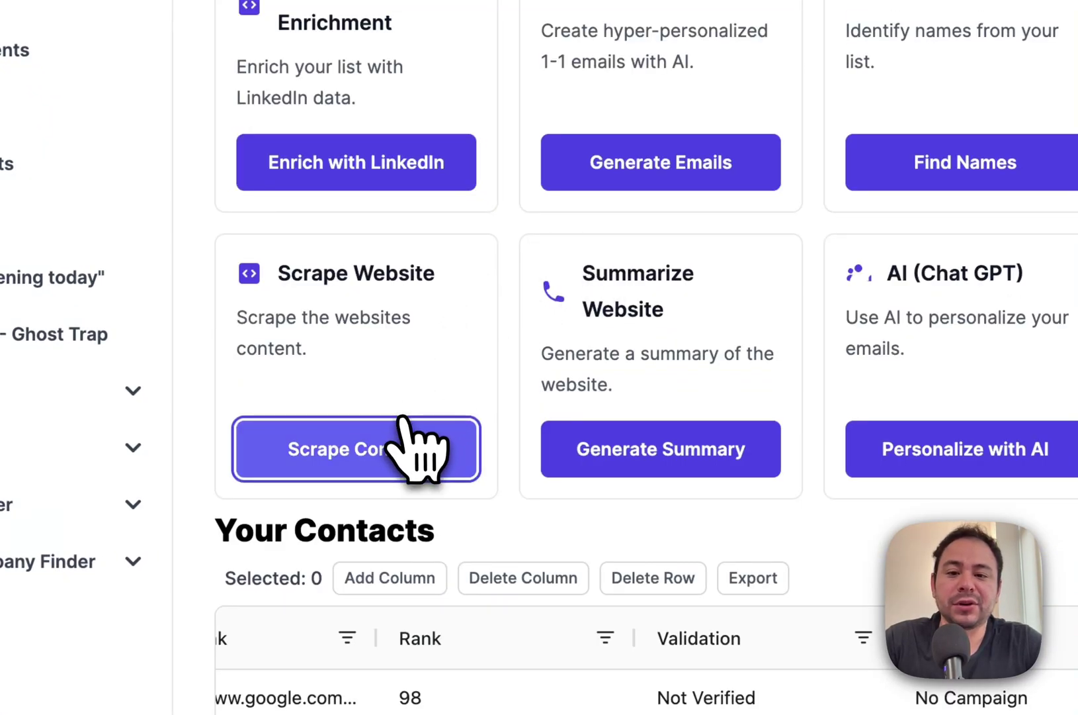
Examine the website scraping enrichment page for the Plumbers V2 Demo list, compare it with the list, and close it.
click(410, 441)
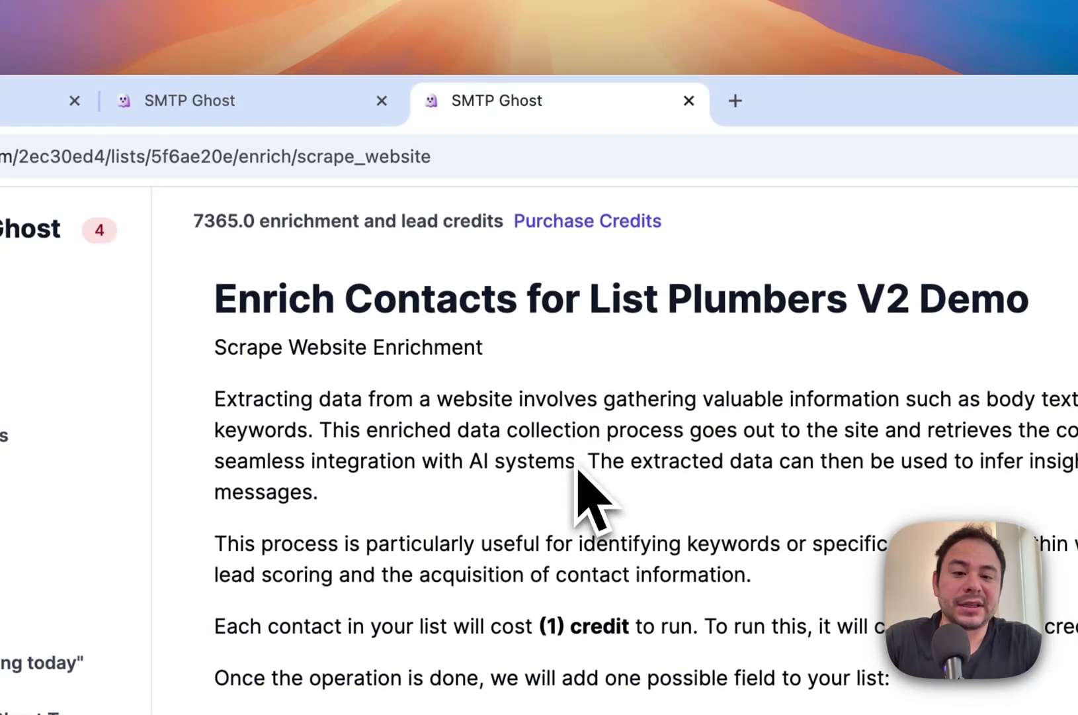
click(306, 100)
scroll(584, 417, down, 5)
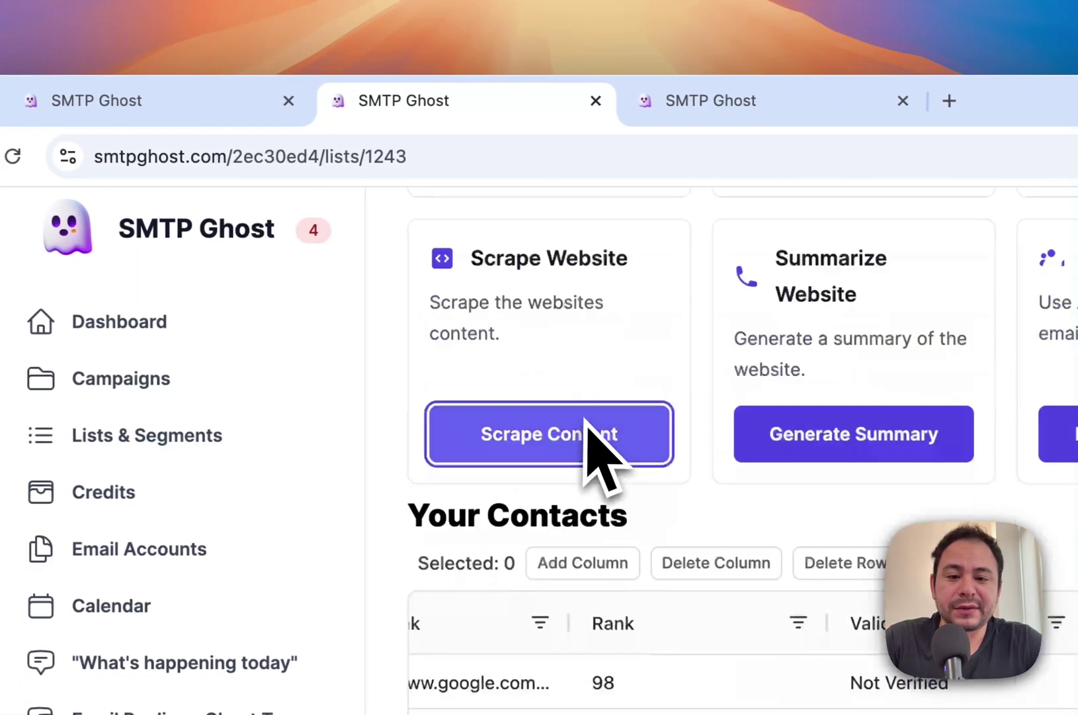
scroll(757, 701, left, 10)
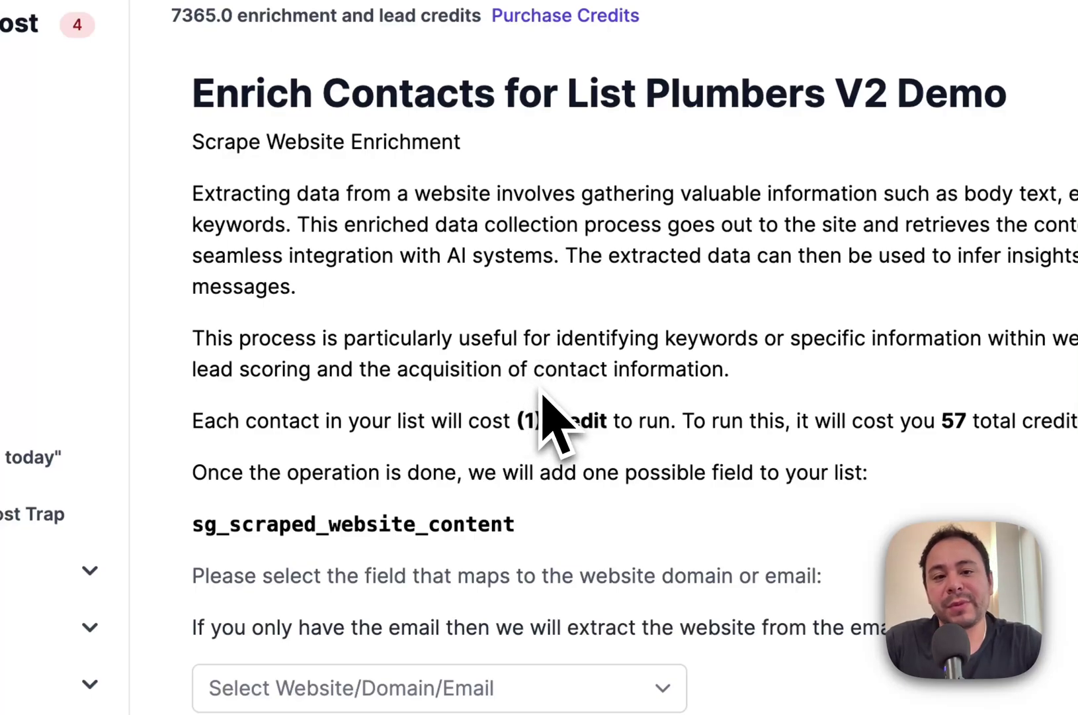
key(super+w)
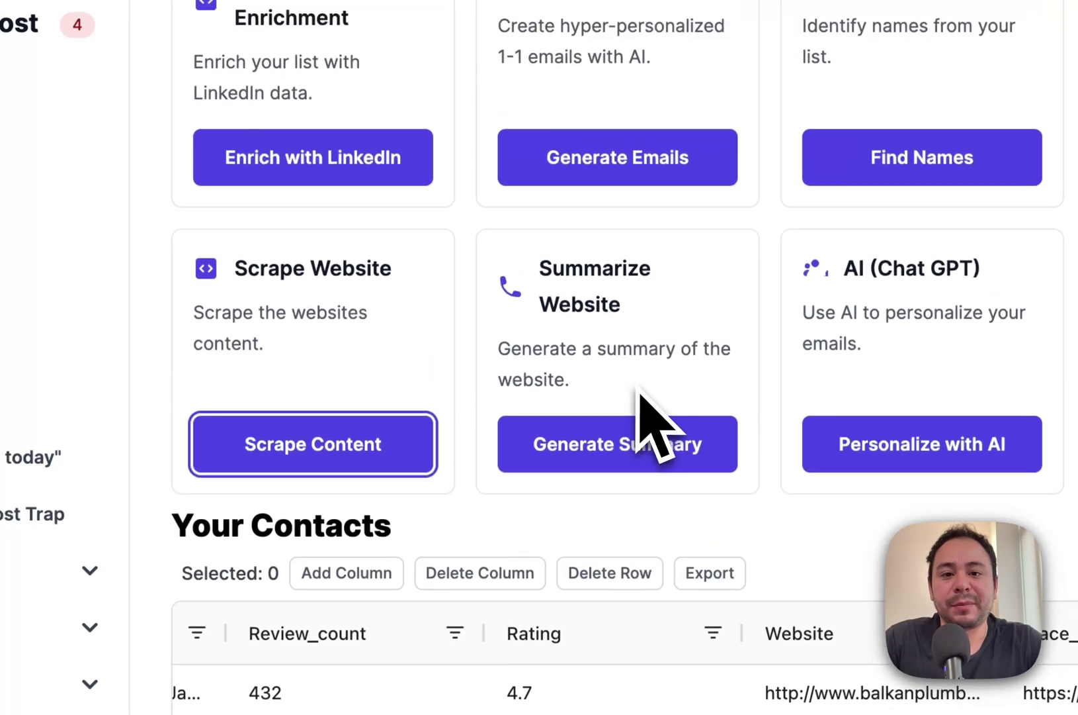
Open the AI (Chat GPT) enrichment for the list and read its description down to the template and prompt fields.
scroll(645, 357, up, 1)
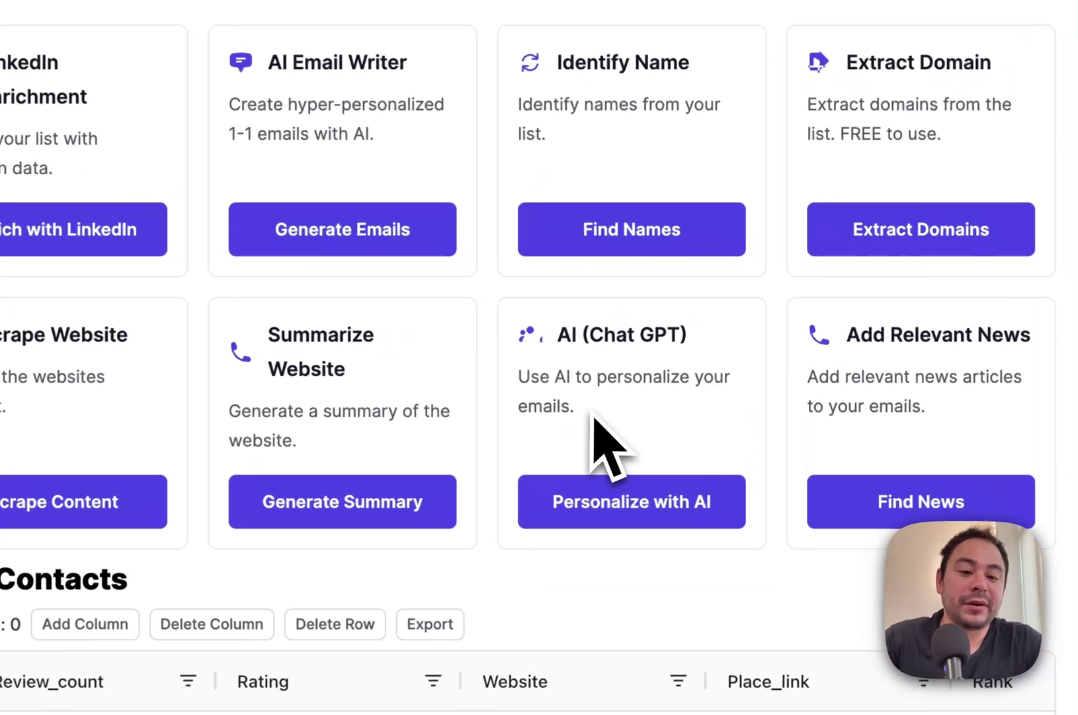
click(695, 402)
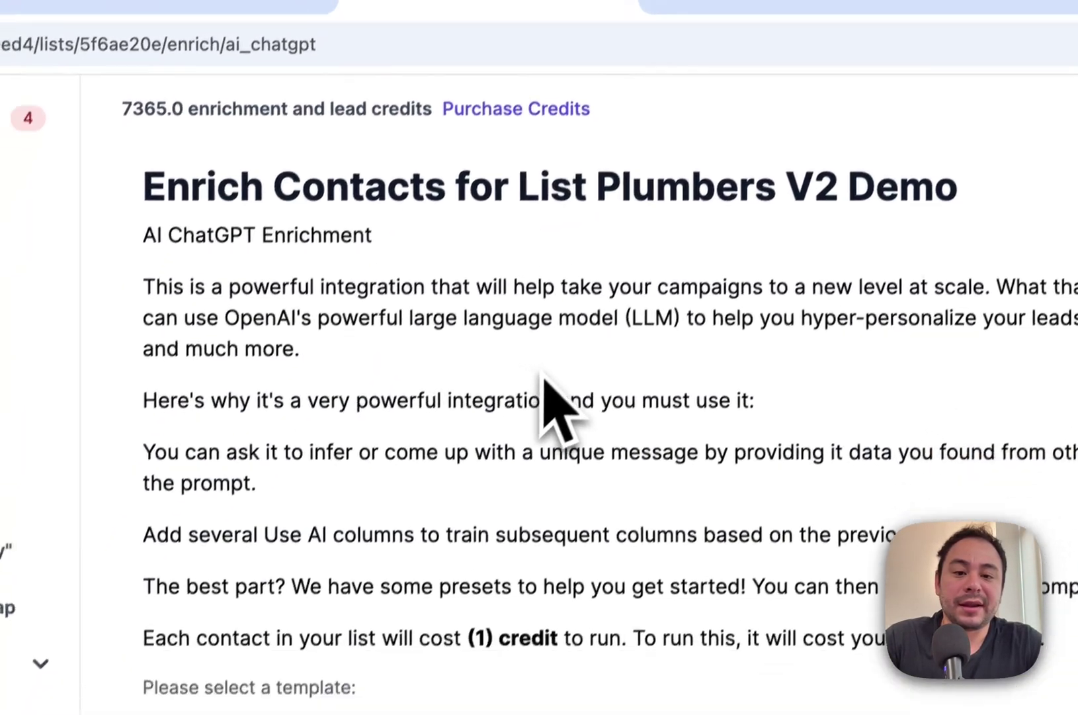
scroll(509, 522, down, 4)
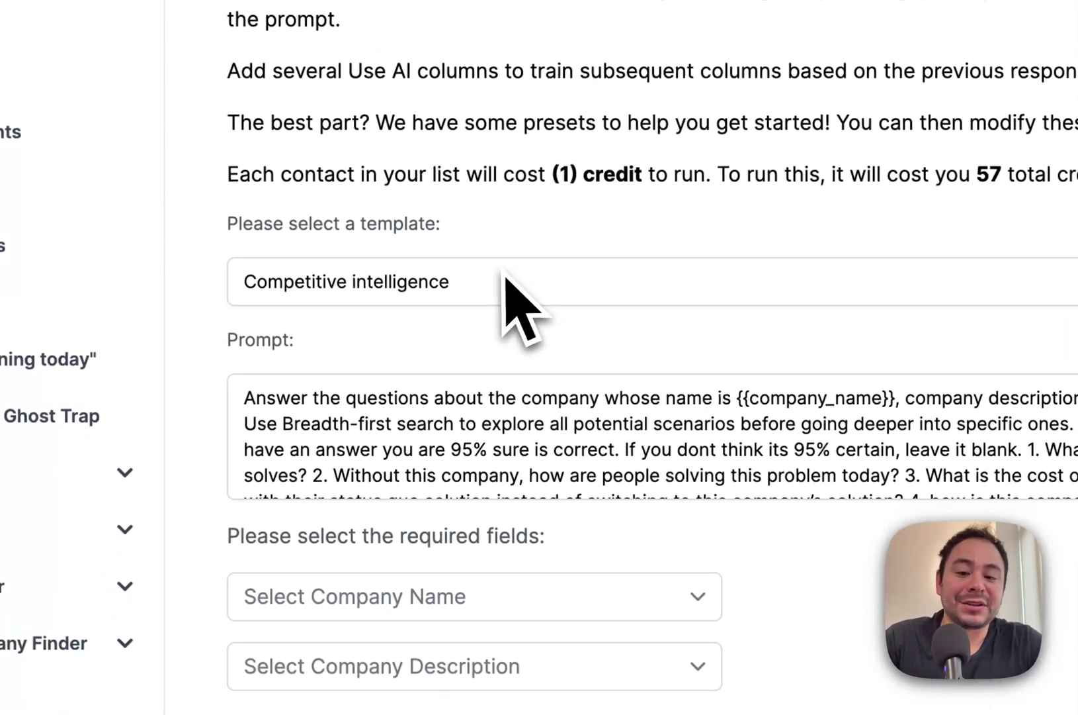
scroll(486, 219, down, 2)
Preview the Icebreaker (website), Icebreaker (news) and Determine if a company is SAAS prompt templates, and view the columns available for Company Description.
click(498, 225)
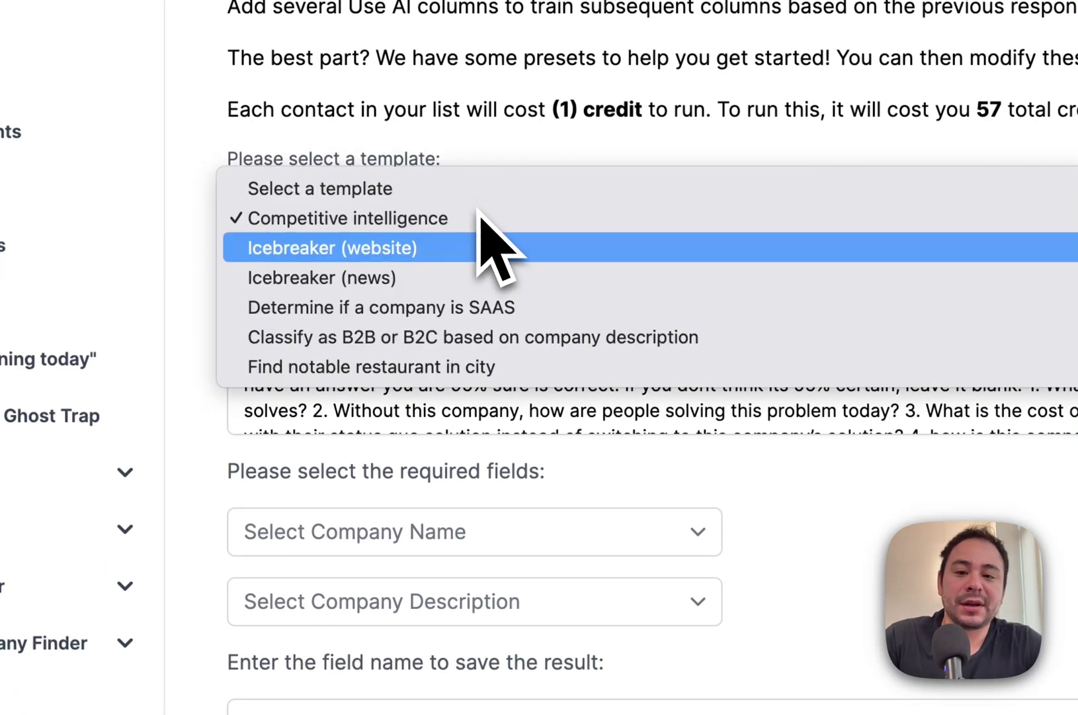
click(463, 248)
click(469, 241)
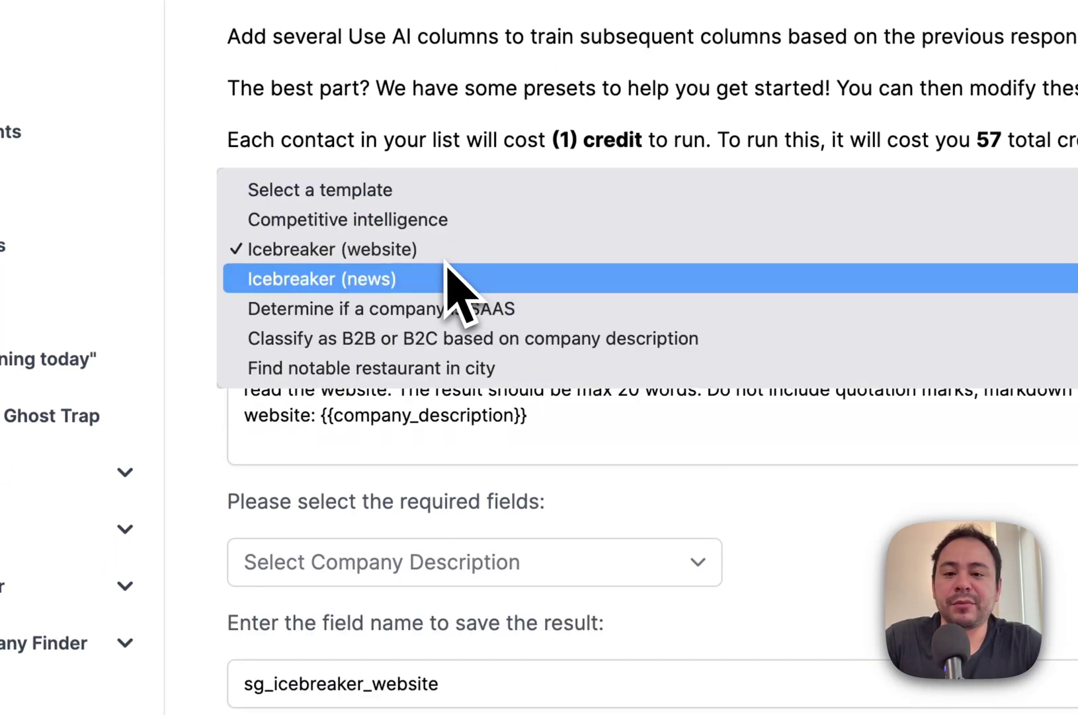
click(434, 278)
click(462, 258)
click(456, 277)
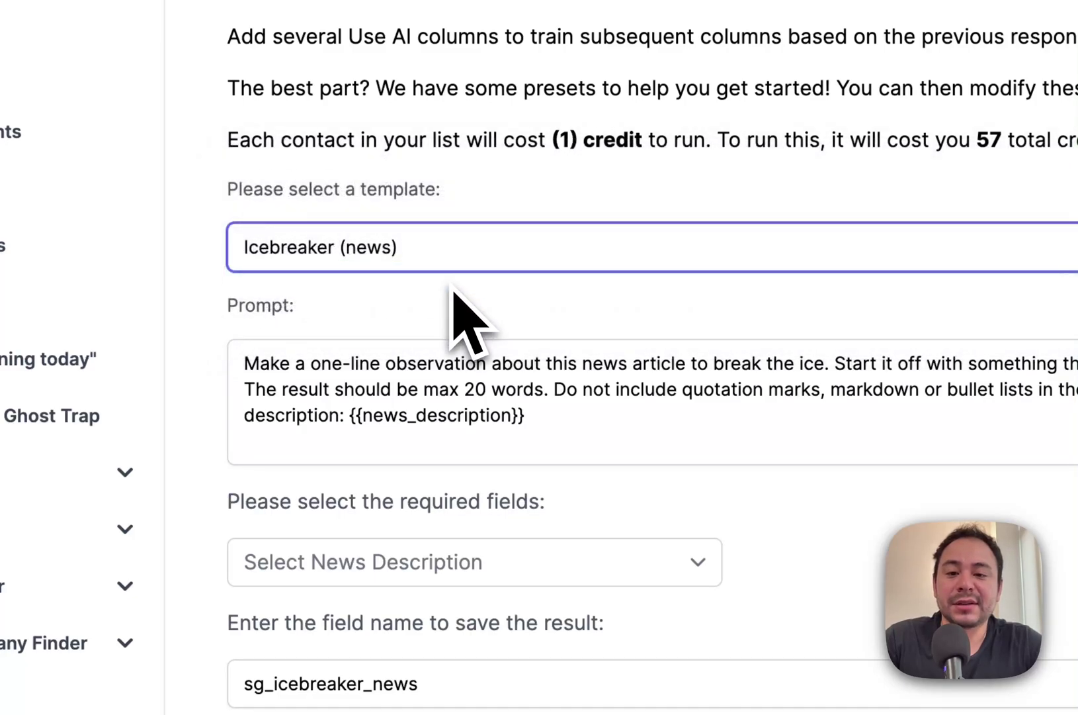
click(623, 562)
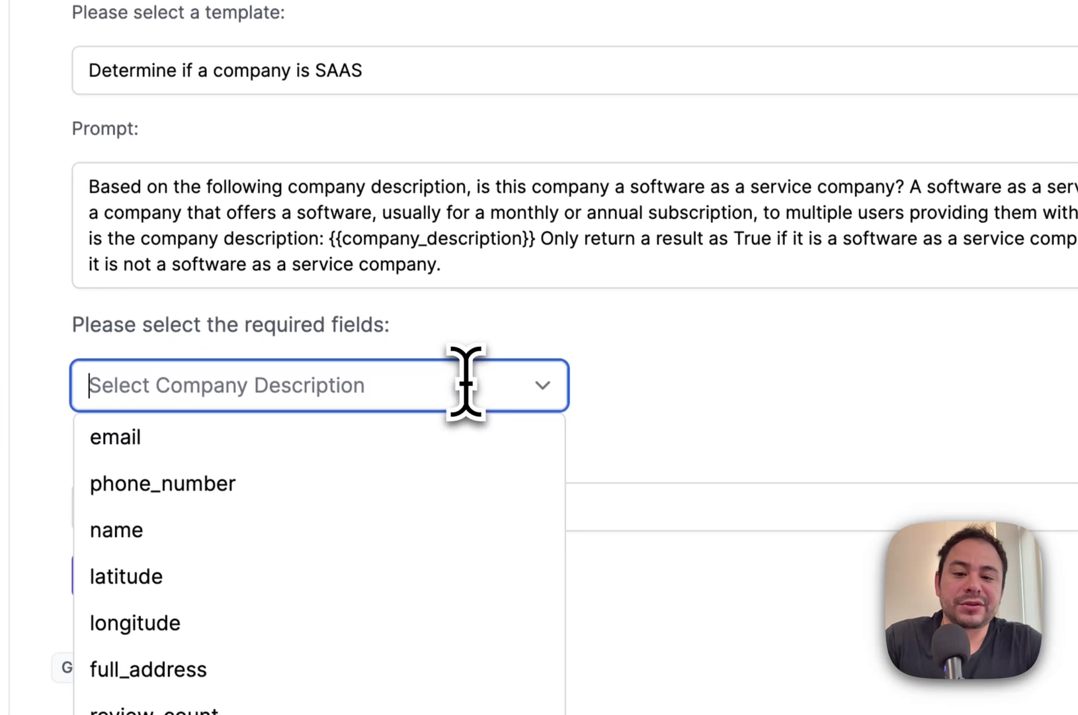
click(821, 550)
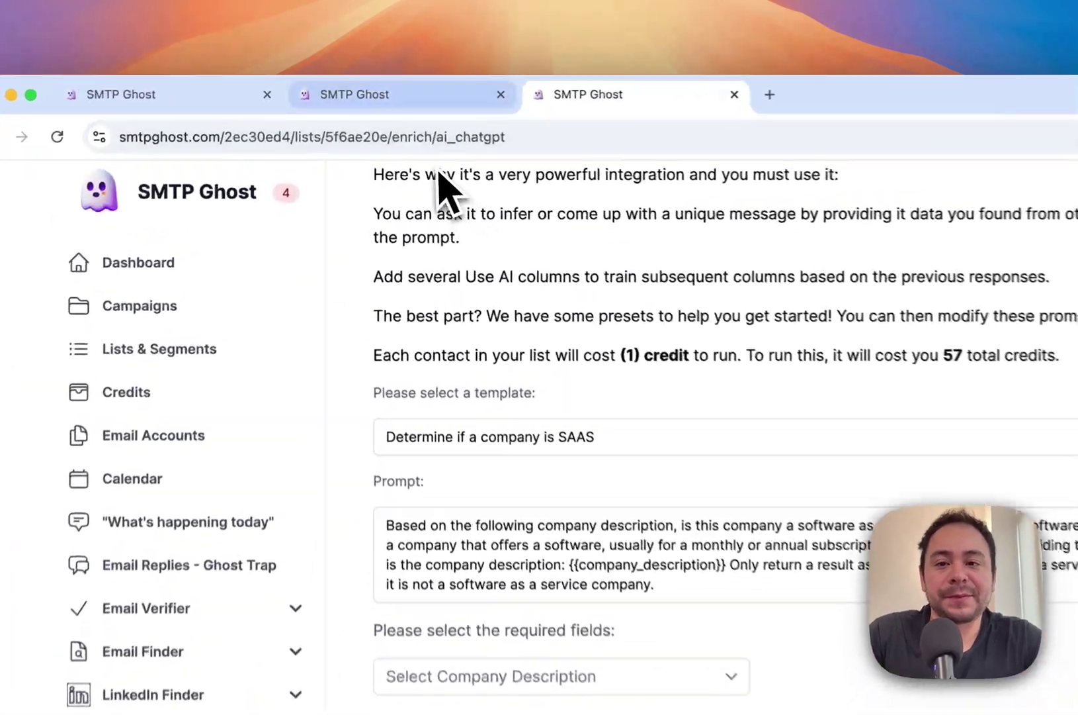
Return to the Plumbers V2 Demo list and review the contacts table from rating through website, rank and validation.
click(330, 86)
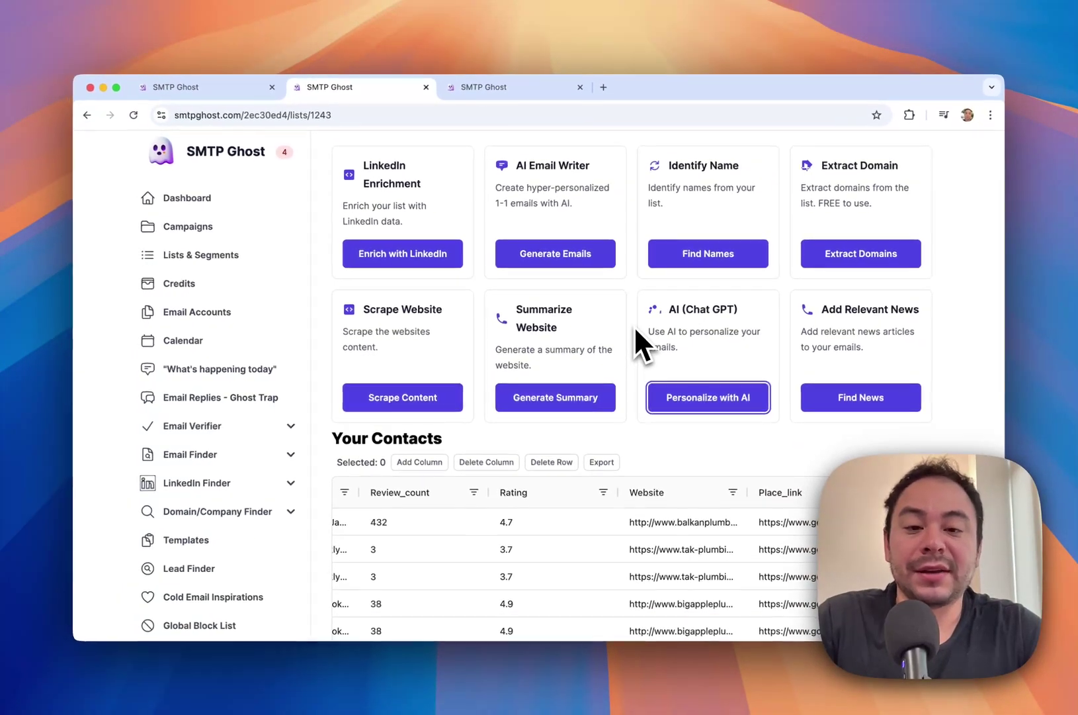
scroll(636, 328, down, 2)
scroll(672, 463, right, 5)
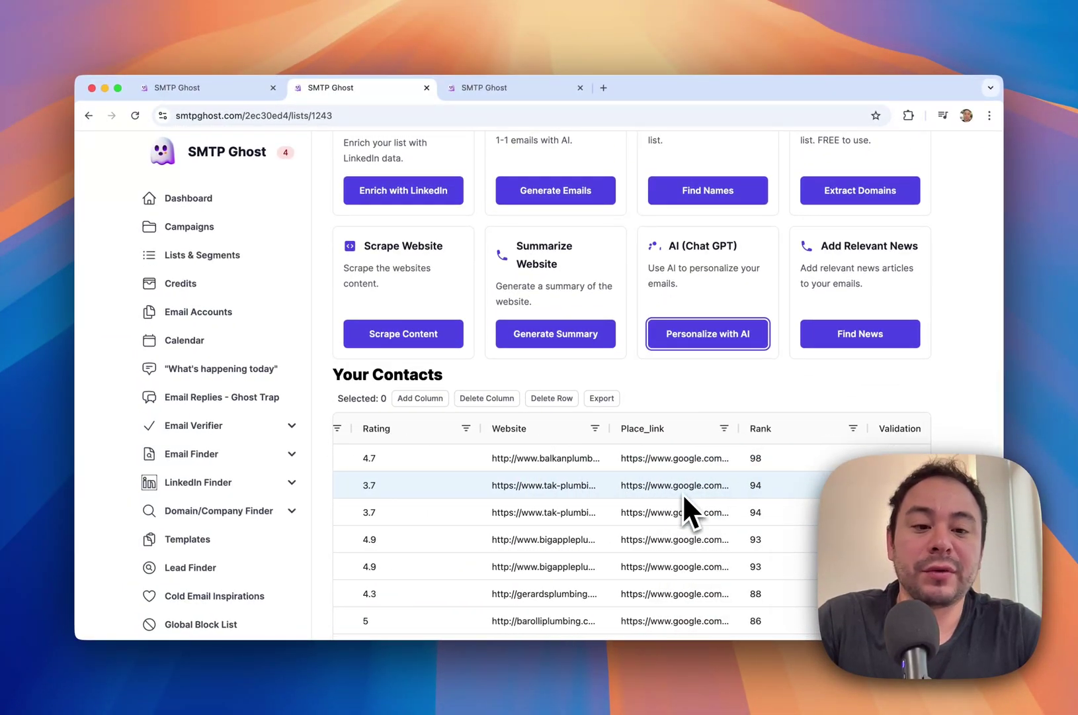
scroll(685, 501, right, 2)
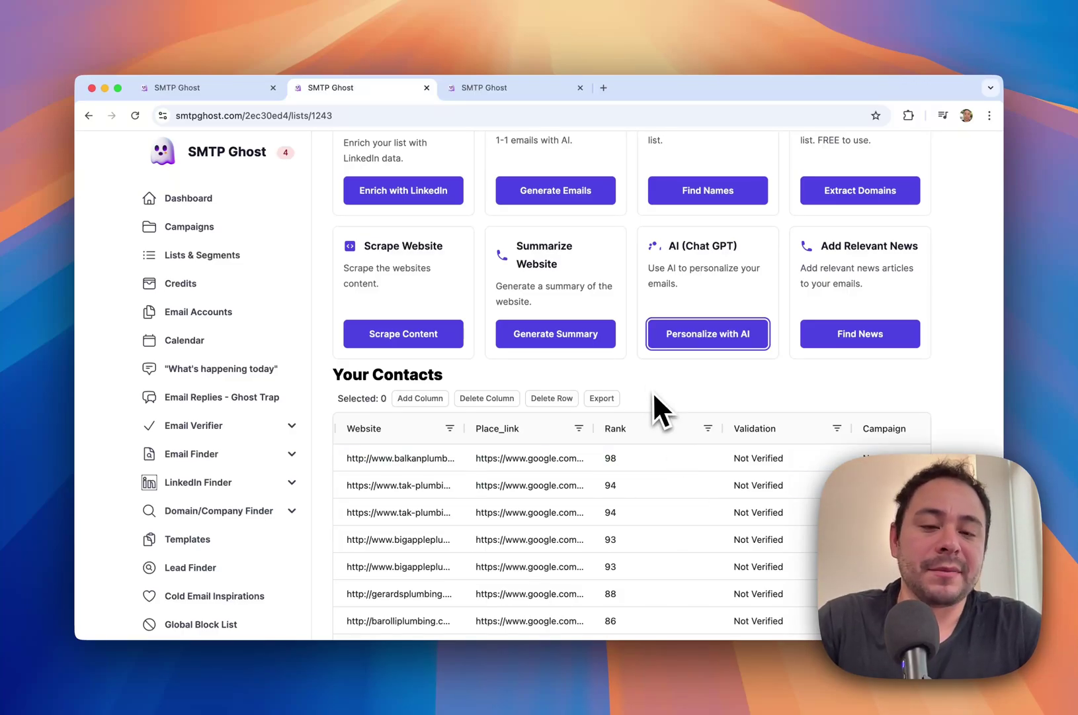
Start a new campaign from the contact list and name it Plumbers V2 Demo.
scroll(642, 377, up, 5)
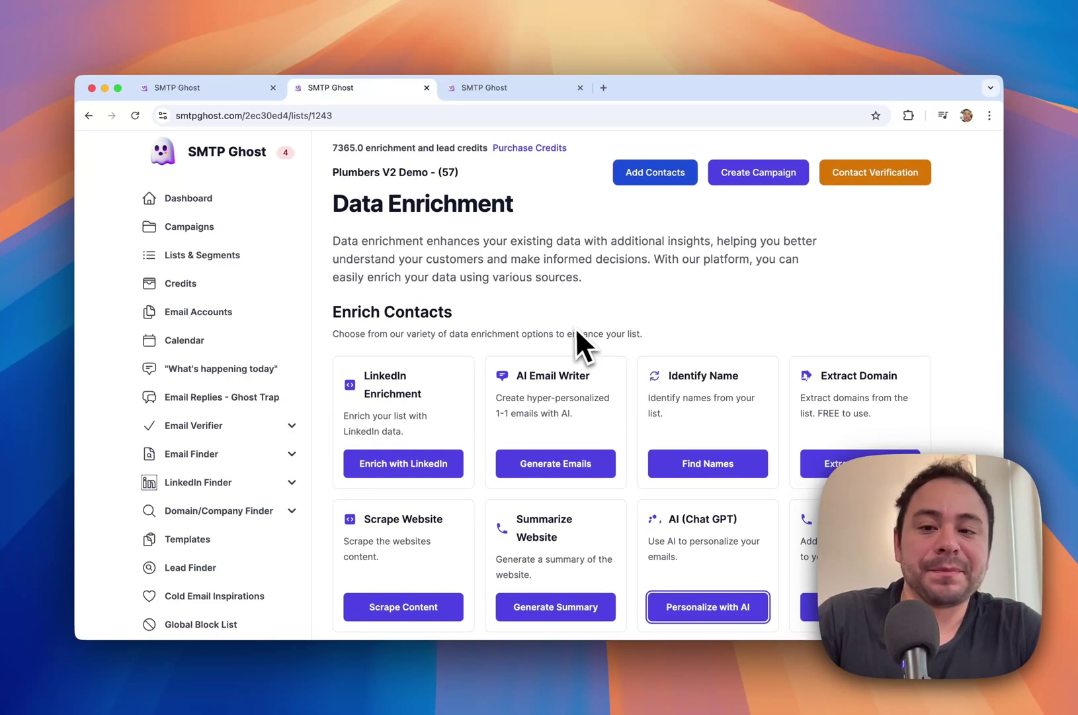
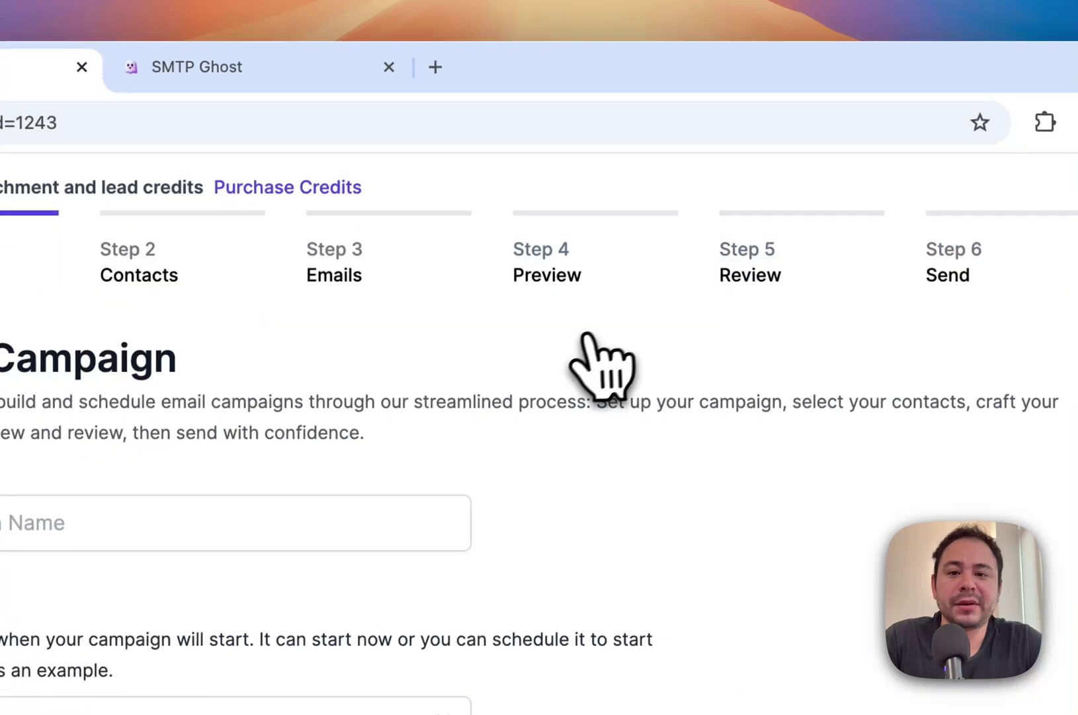
click(317, 381)
text(Plumbers V2 Demo)
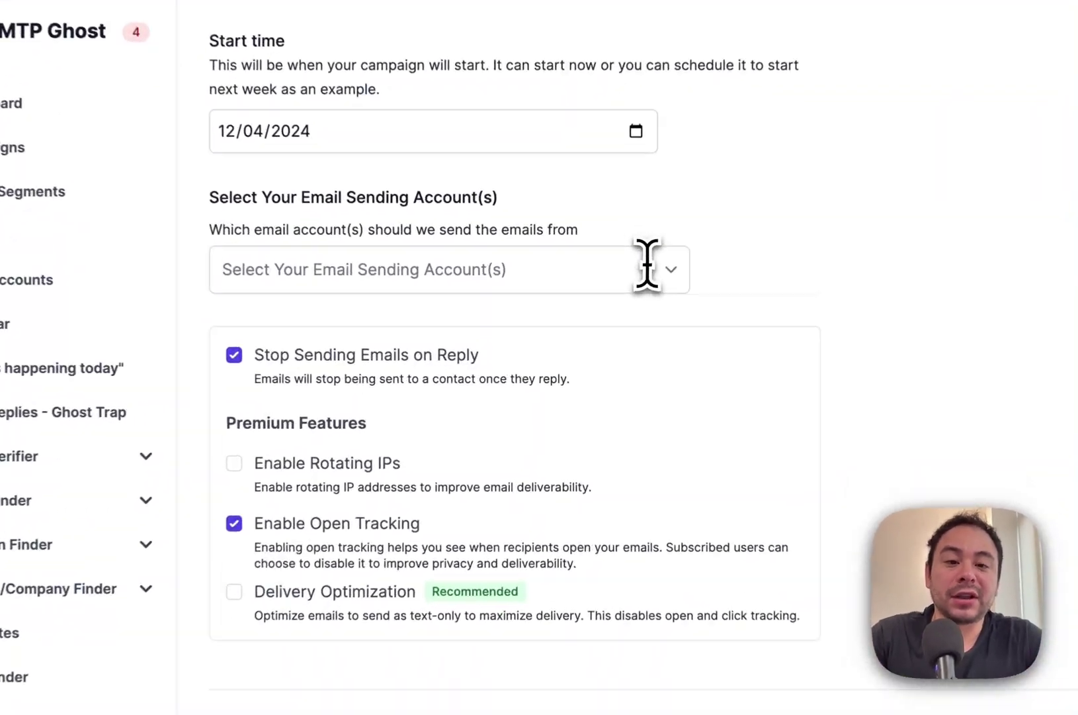
Select five email sending accounts for the campaign and save its setup to continue to the contacts stage.
click(605, 306)
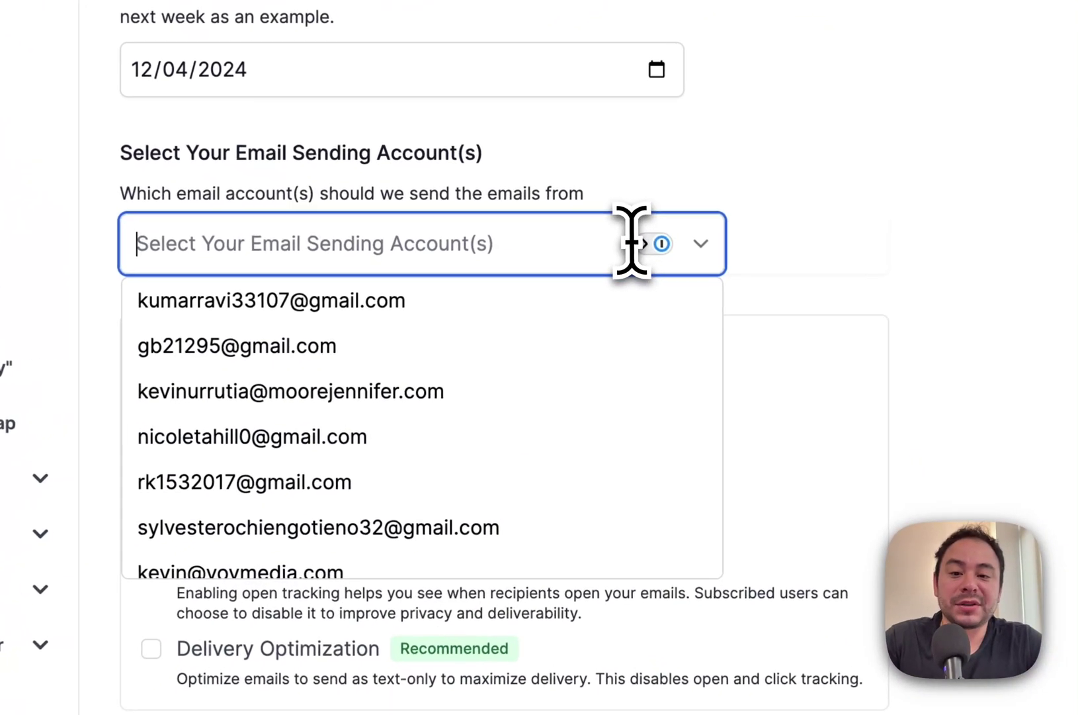
click(519, 331)
click(440, 343)
click(397, 391)
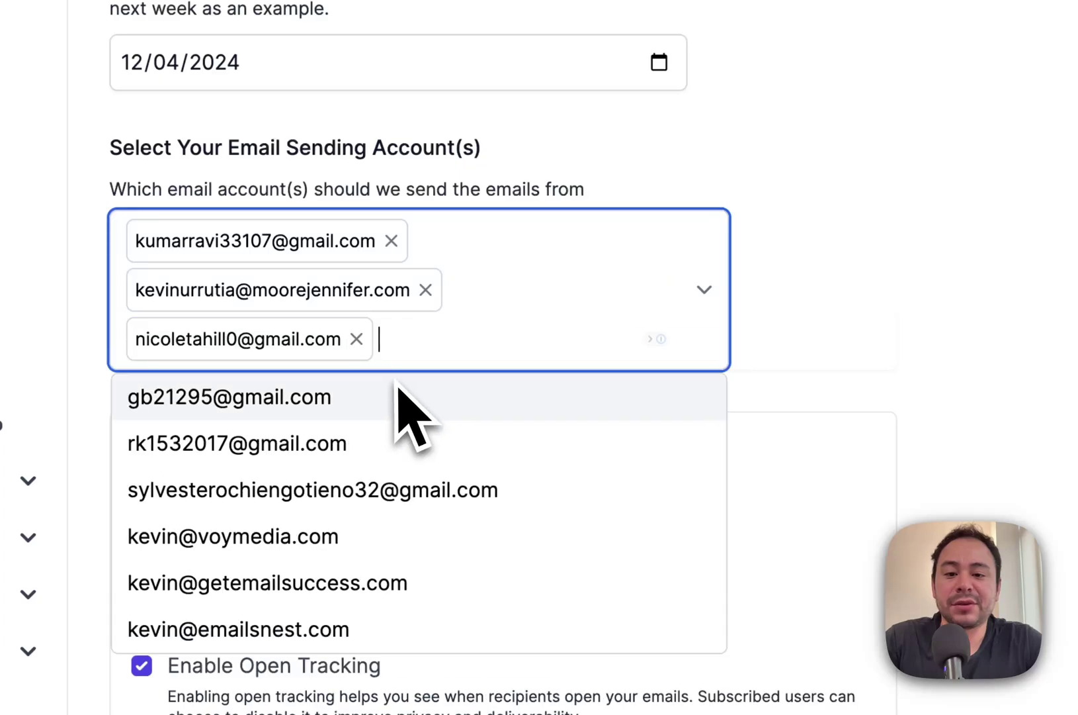
click(351, 440)
click(323, 490)
click(797, 425)
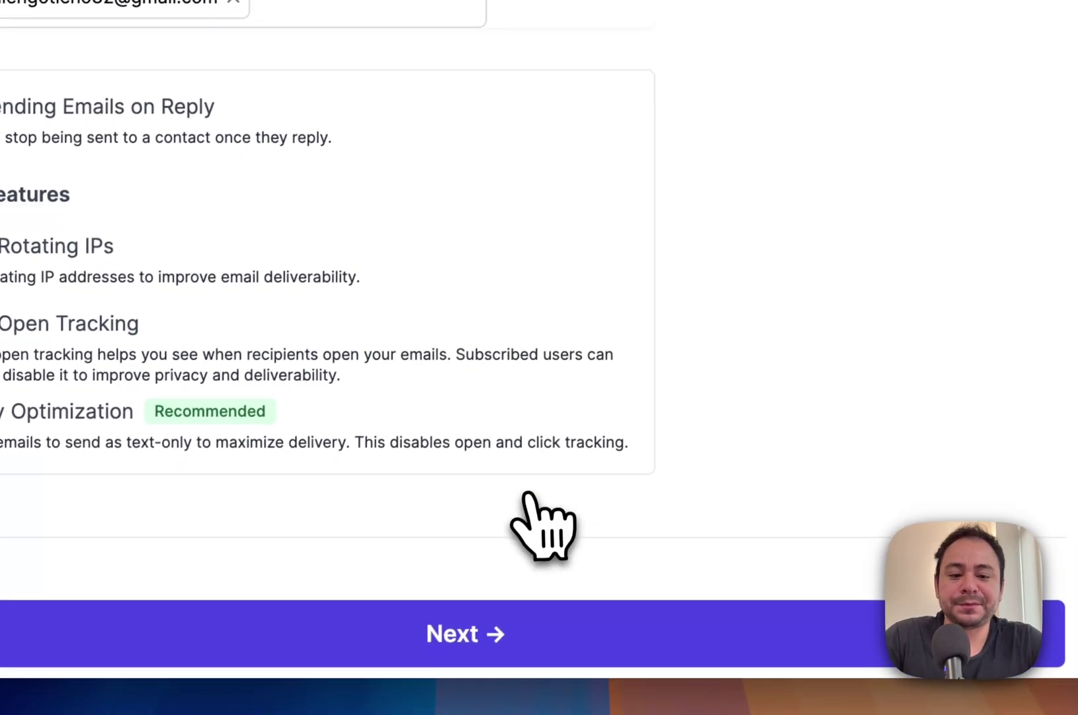
click(486, 622)
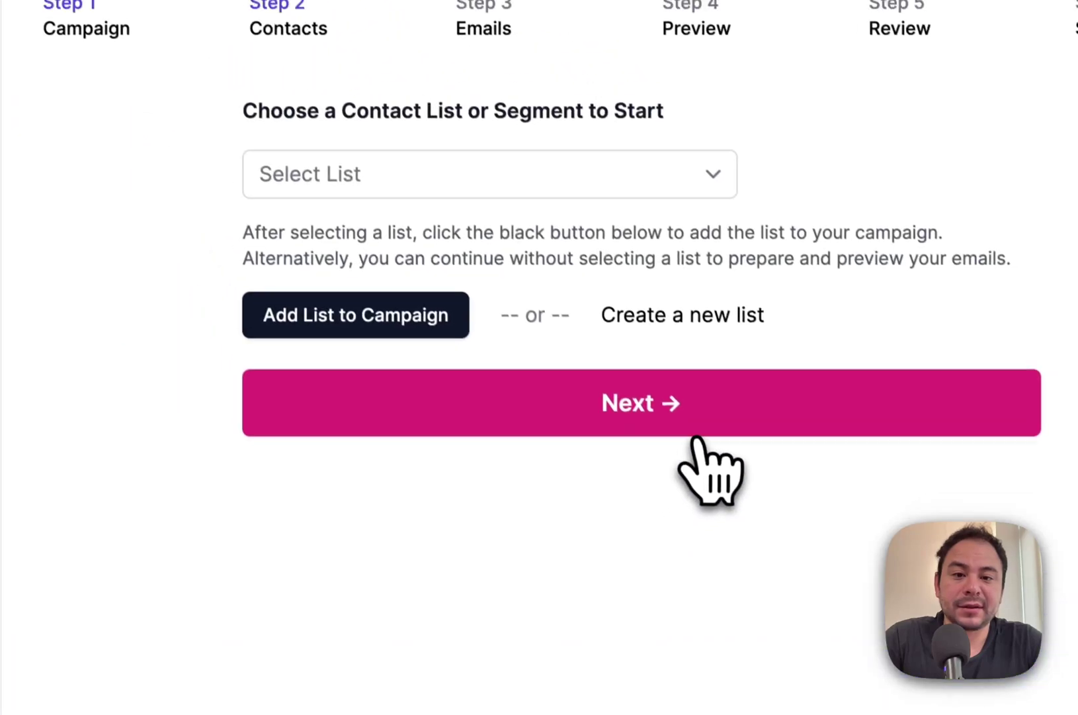
Add the Plumbers V2 Demo list to the campaign and start creating the initial email.
click(405, 266)
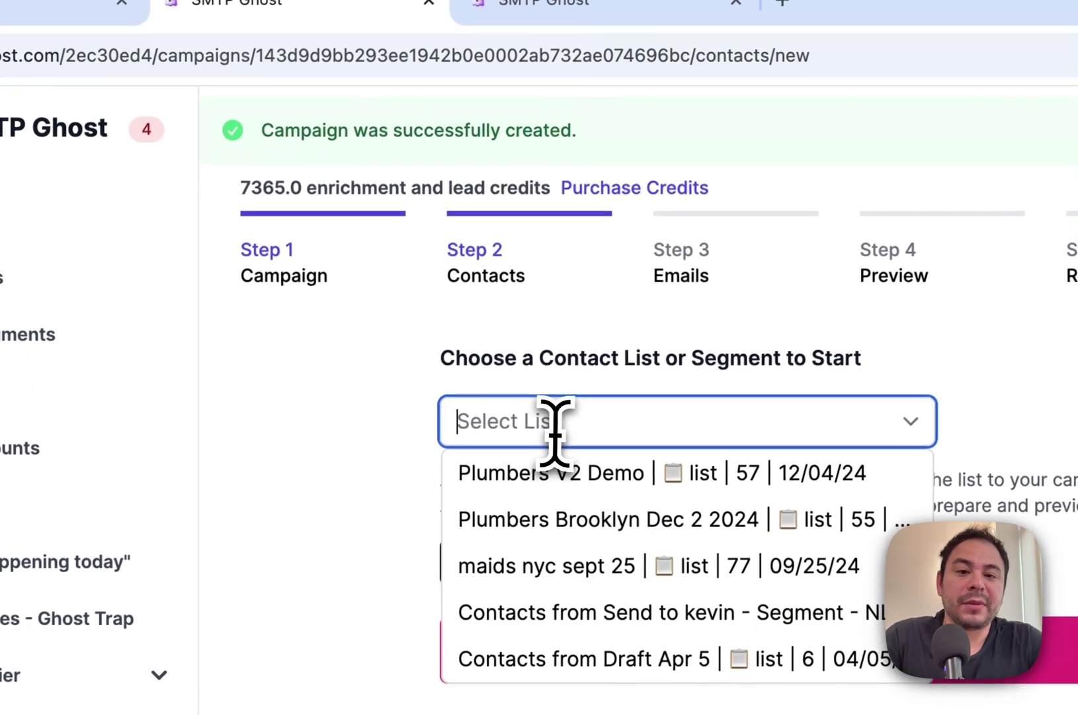
click(568, 486)
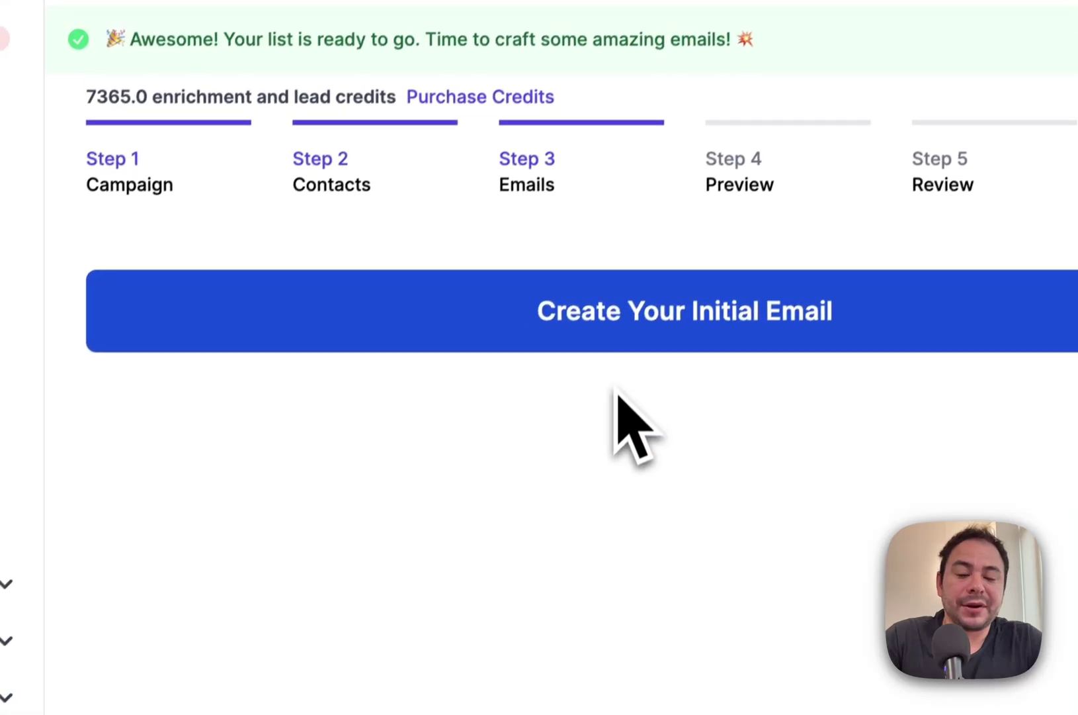
click(792, 427)
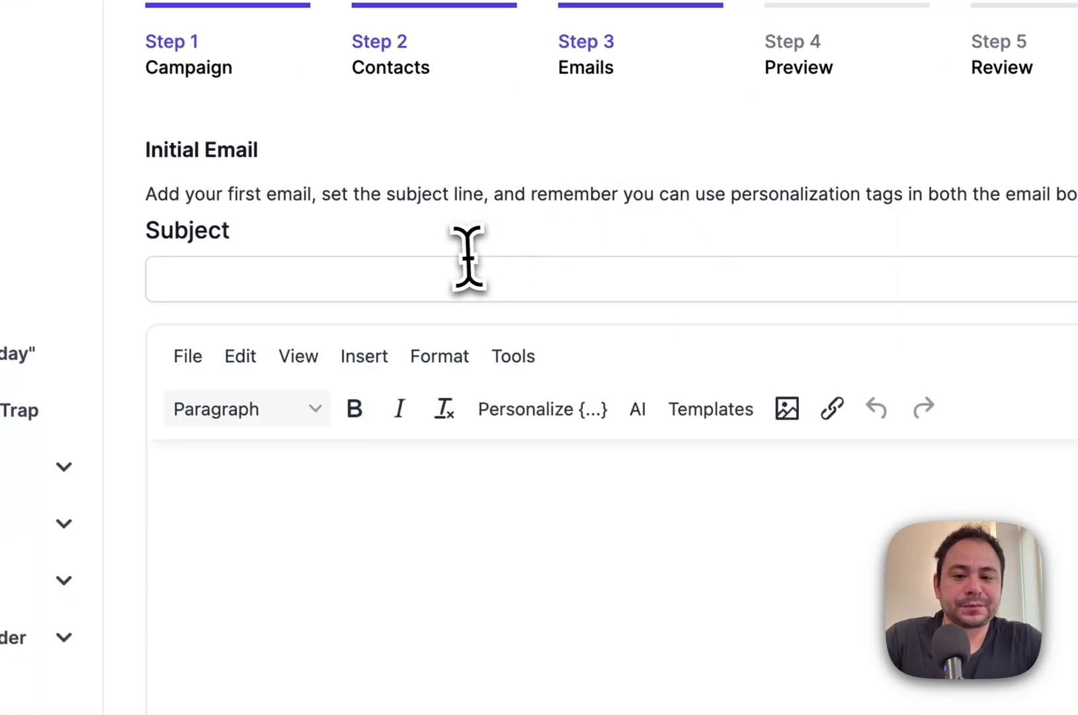
Set the initial email's subject to "quick question?".
click(380, 284)
text(hey)
scroll(390, 324, down, 1)
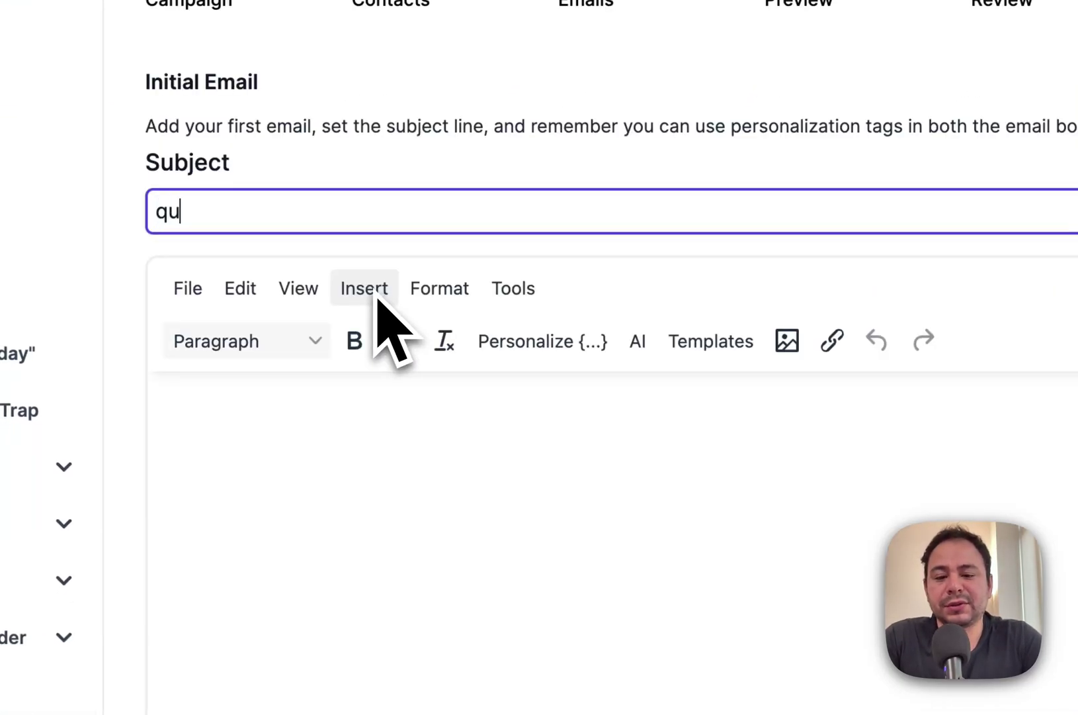
text(question?)
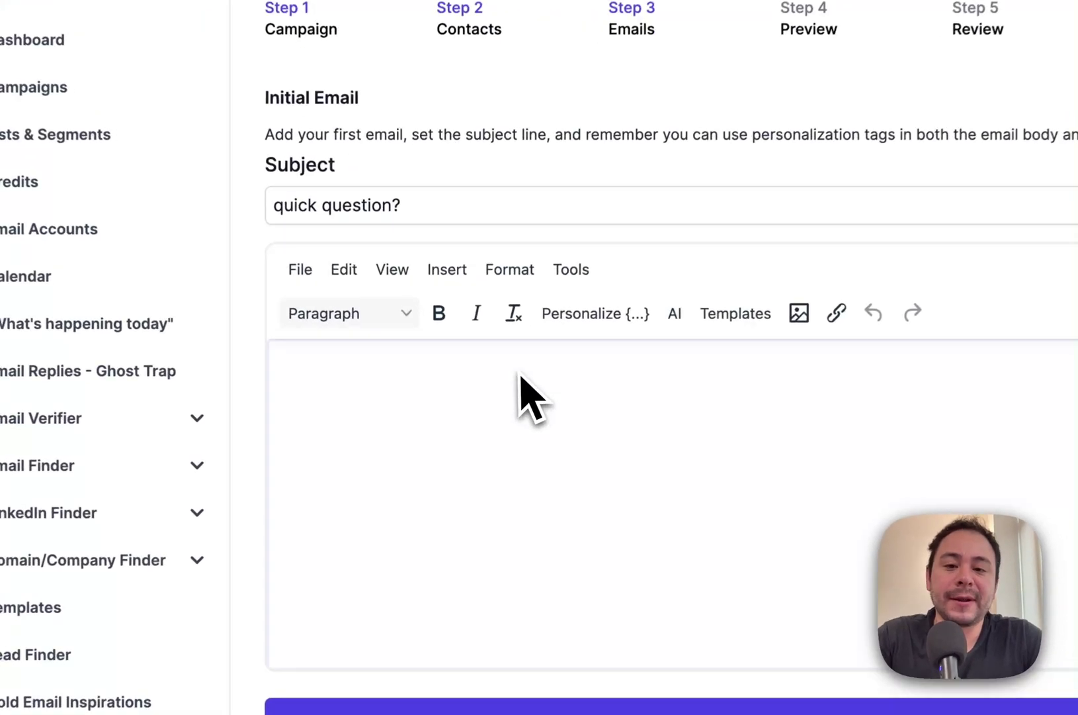
Begin the initial email's body with the greeting "Hey".
click(473, 430)
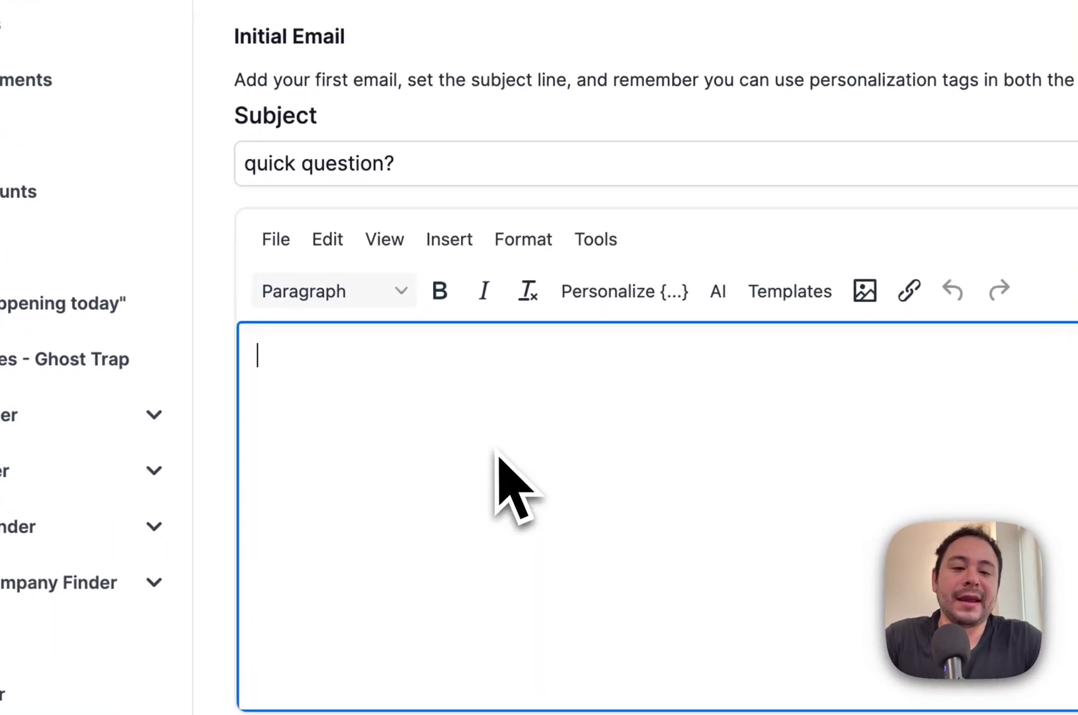
scroll(576, 358, down, 2)
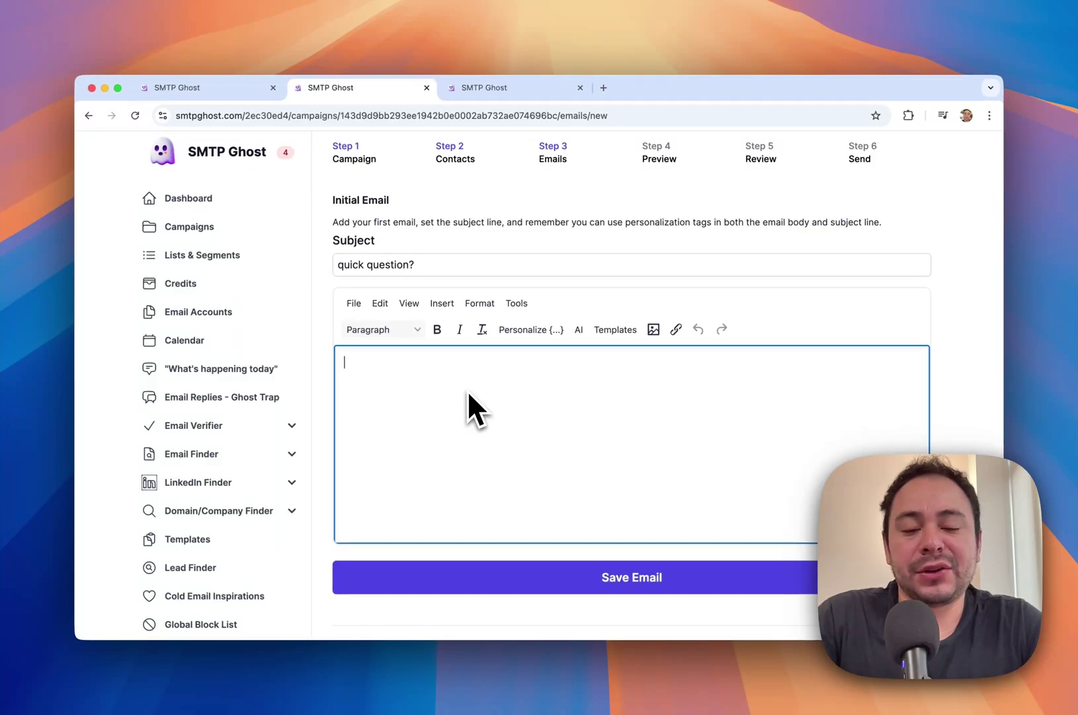
text(Hey)
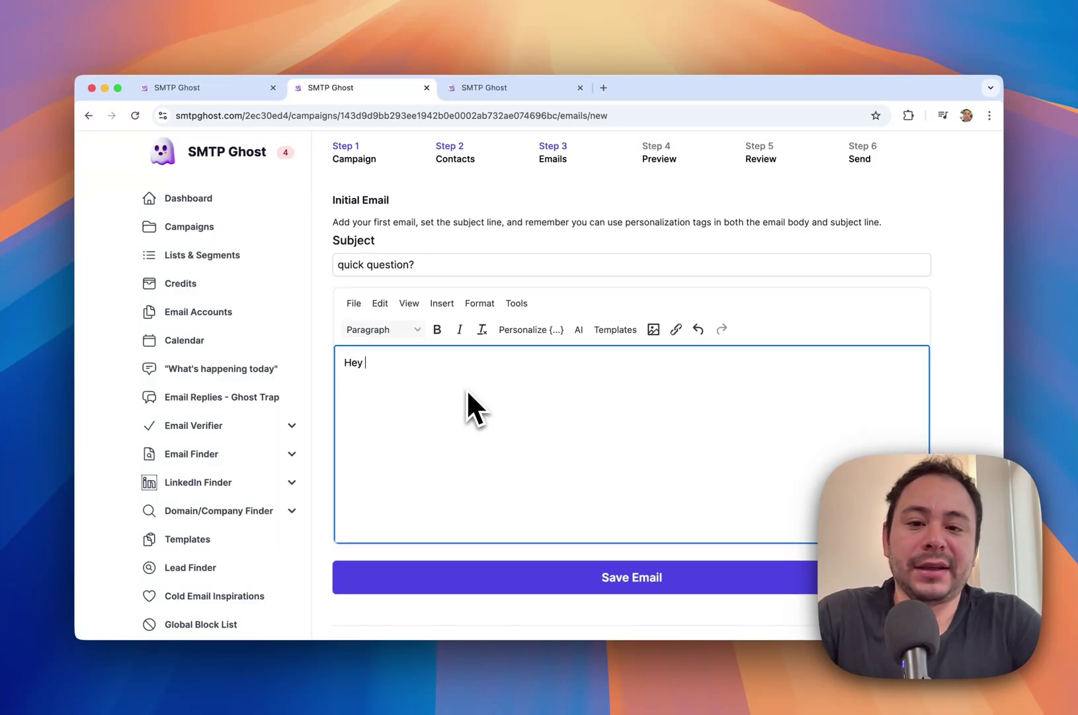
Look through the available personalization tags for the greeting without inserting one.
click(540, 333)
click(503, 388)
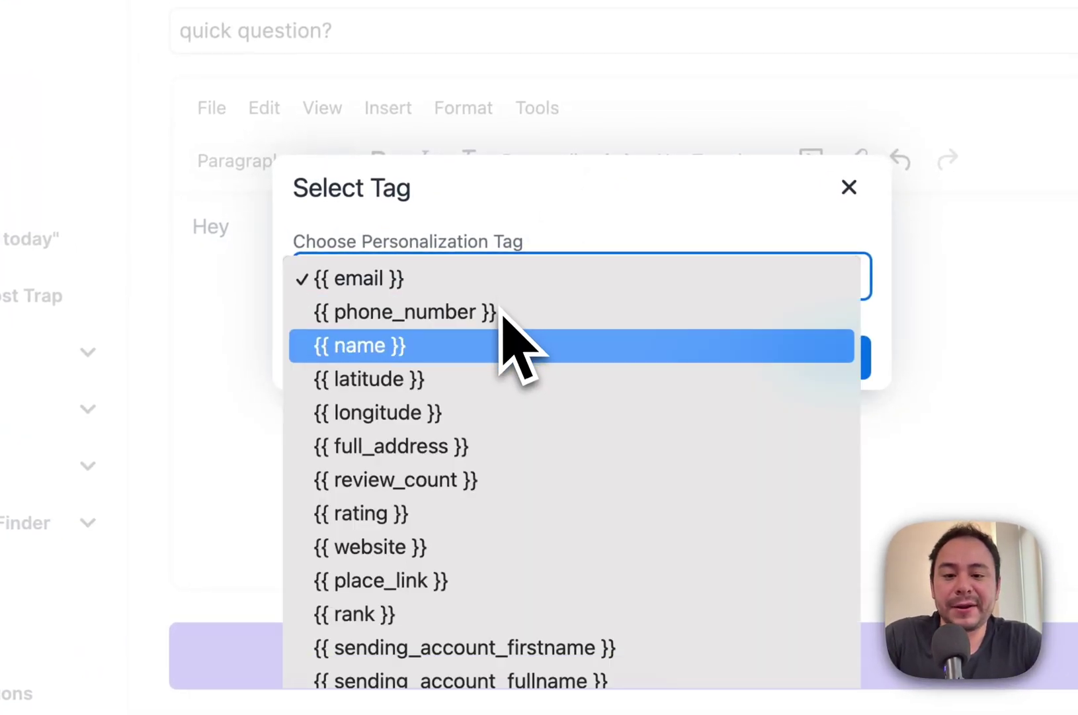
scroll(501, 436, down, 1)
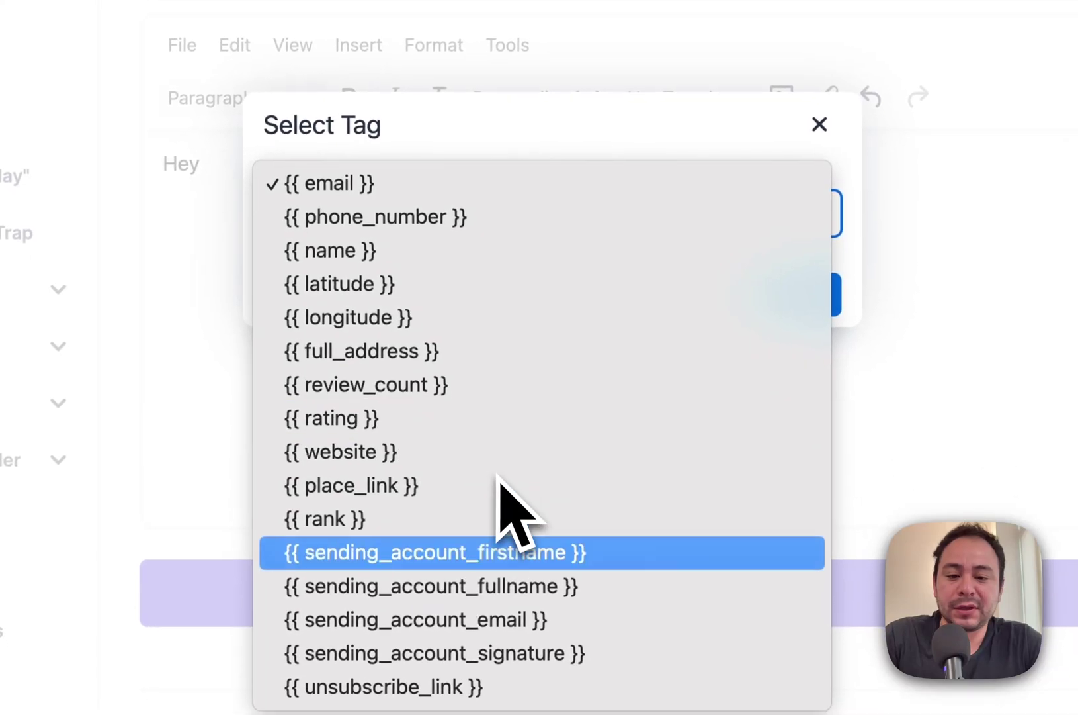
click(594, 221)
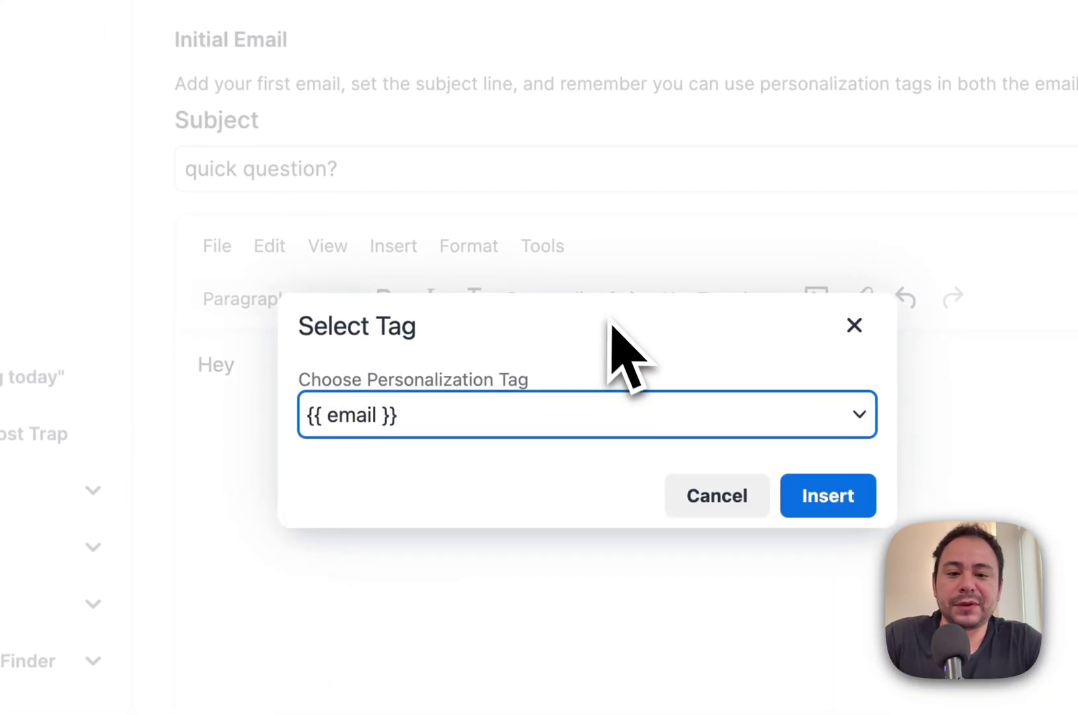
click(682, 374)
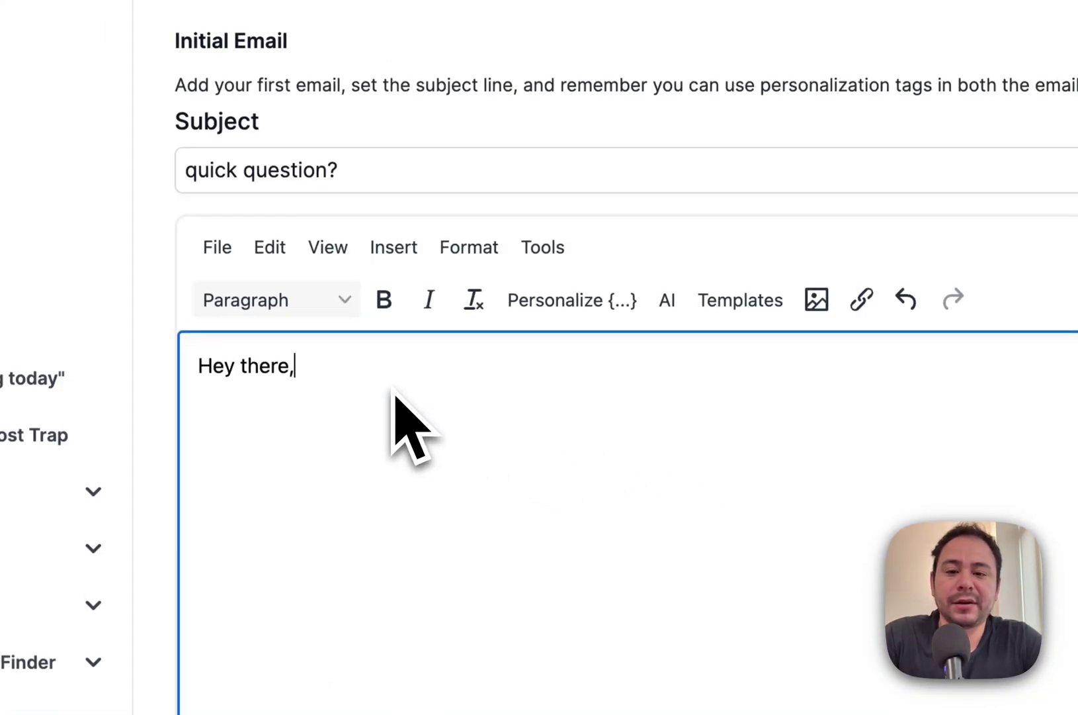
Complete the greeting as "Hey there," and write "I saw that your ratings on Google are" followed by the rating tag.
text(that your ratin)
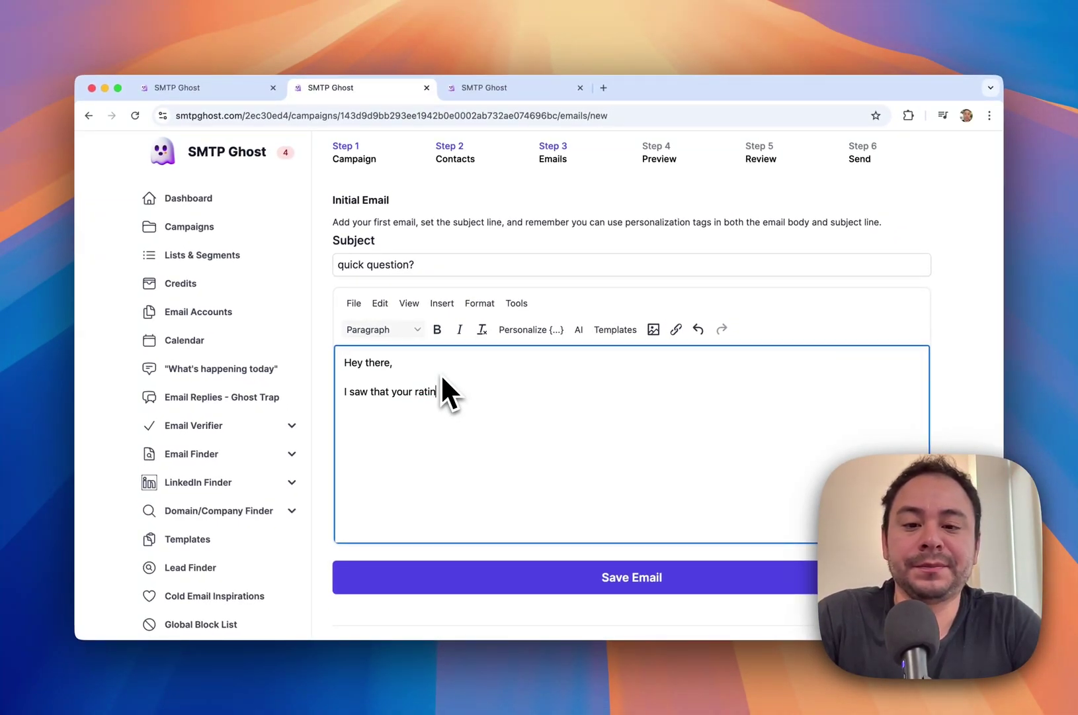
text(s Google are)
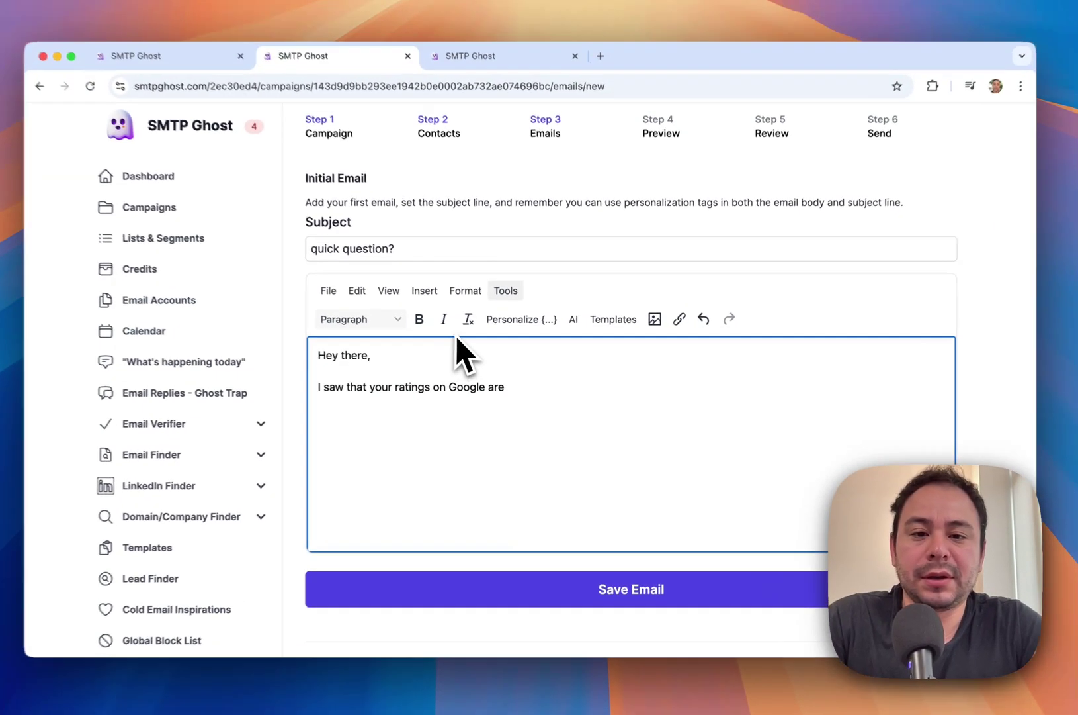
click(525, 330)
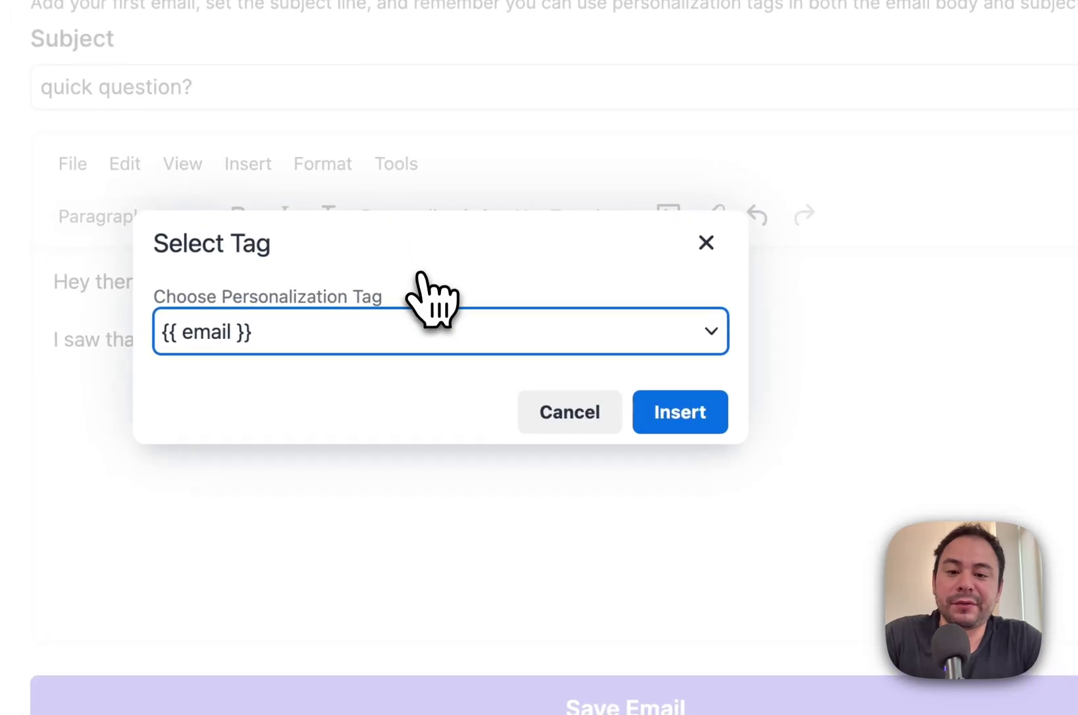
click(526, 383)
scroll(420, 523, down, 1)
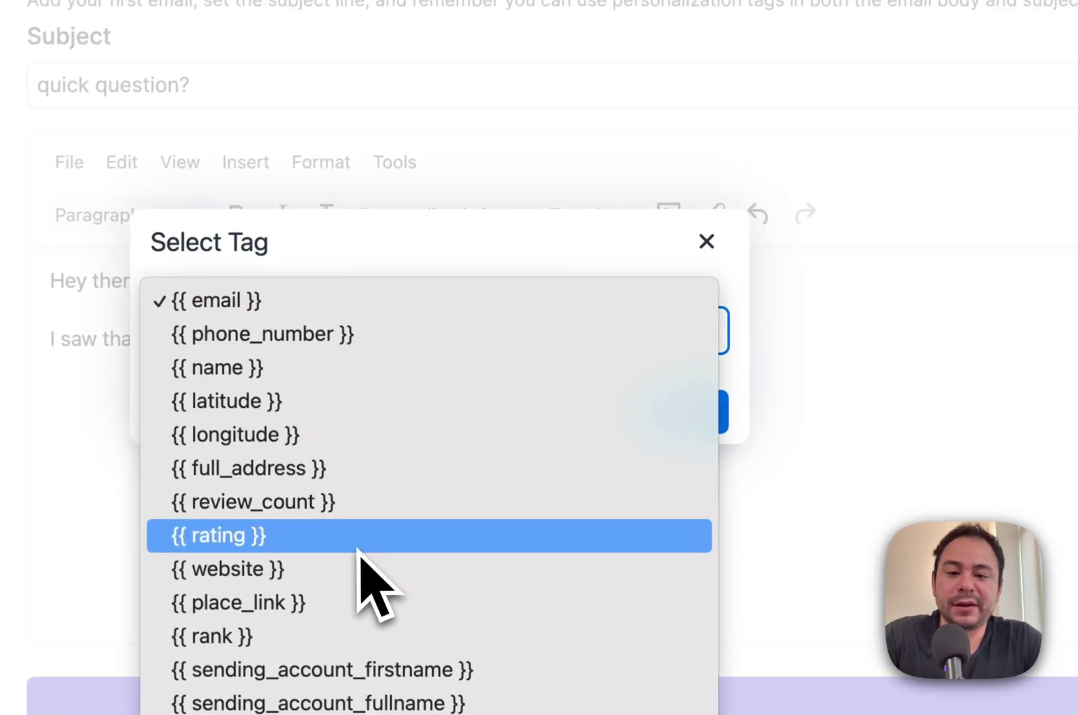
click(361, 544)
click(701, 416)
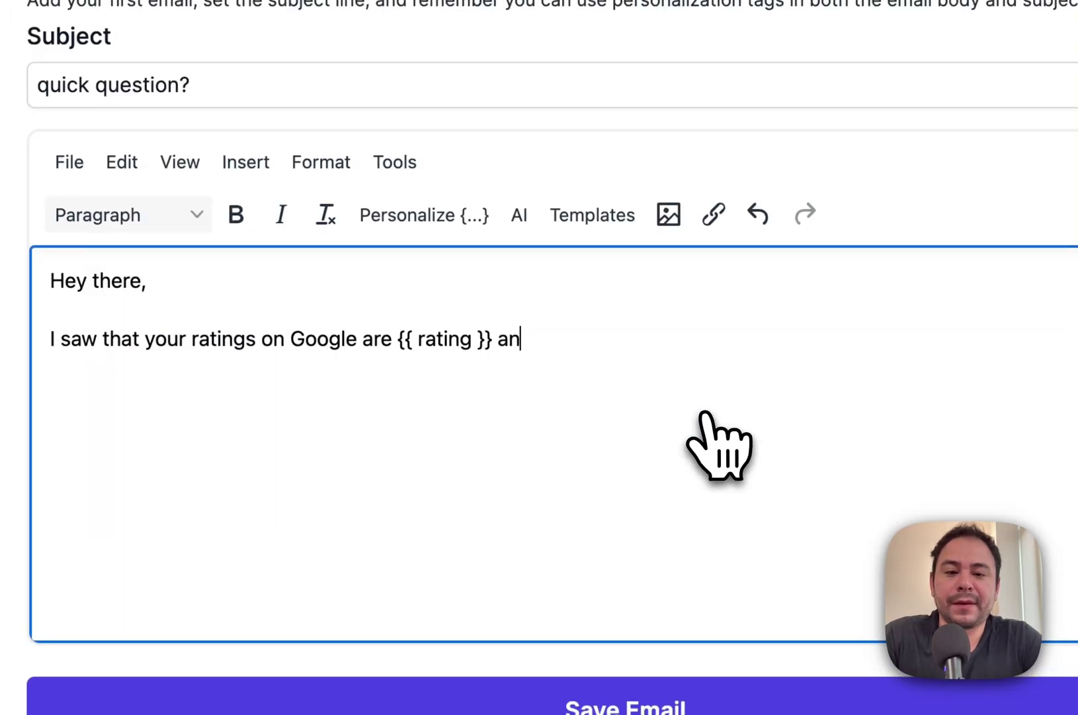
Finish the sentence with "and I think I can help you get those higher." and accept the suggested comma before "and".
text(and I think I can help you get those higher.)
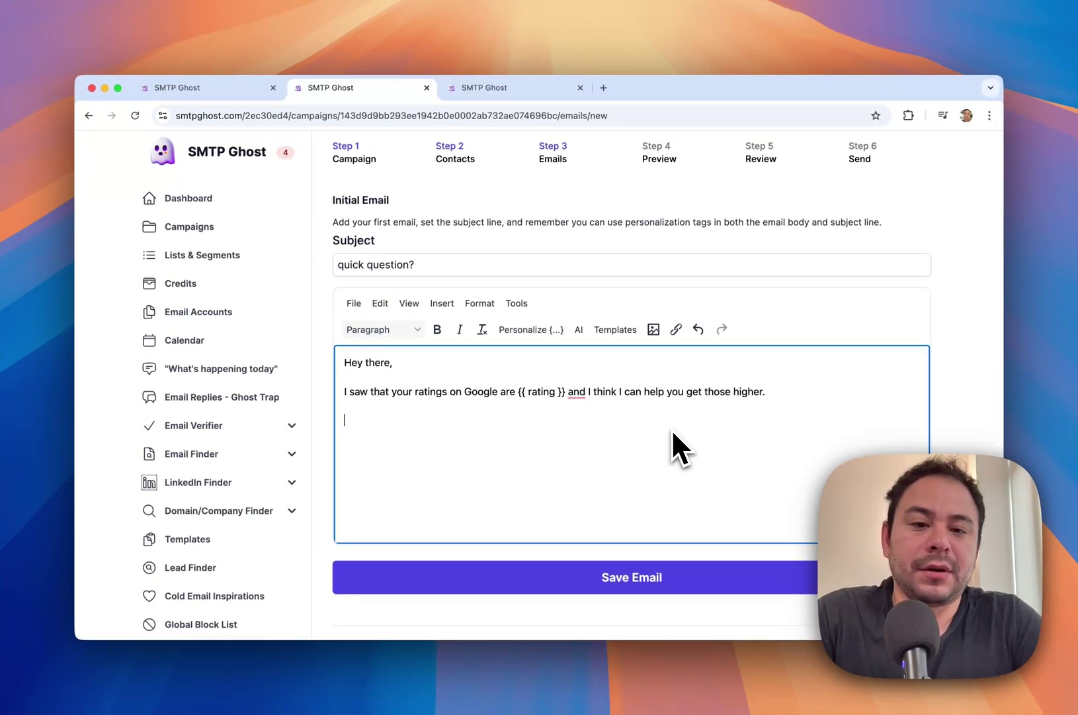
mouse_move(584, 398)
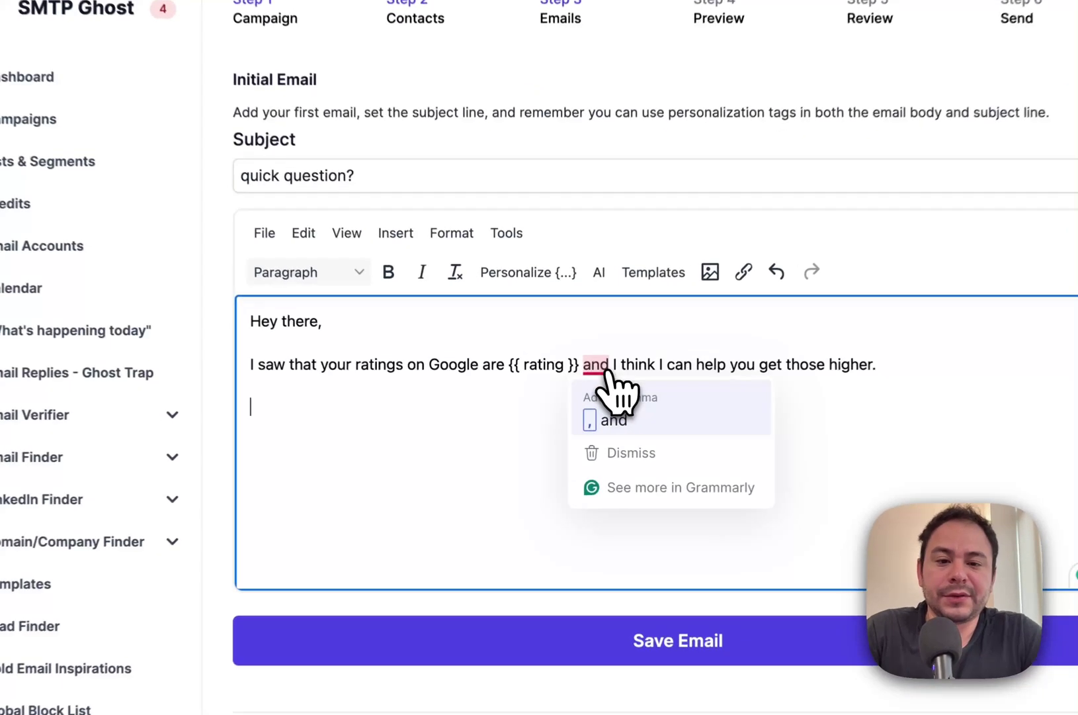
click(605, 419)
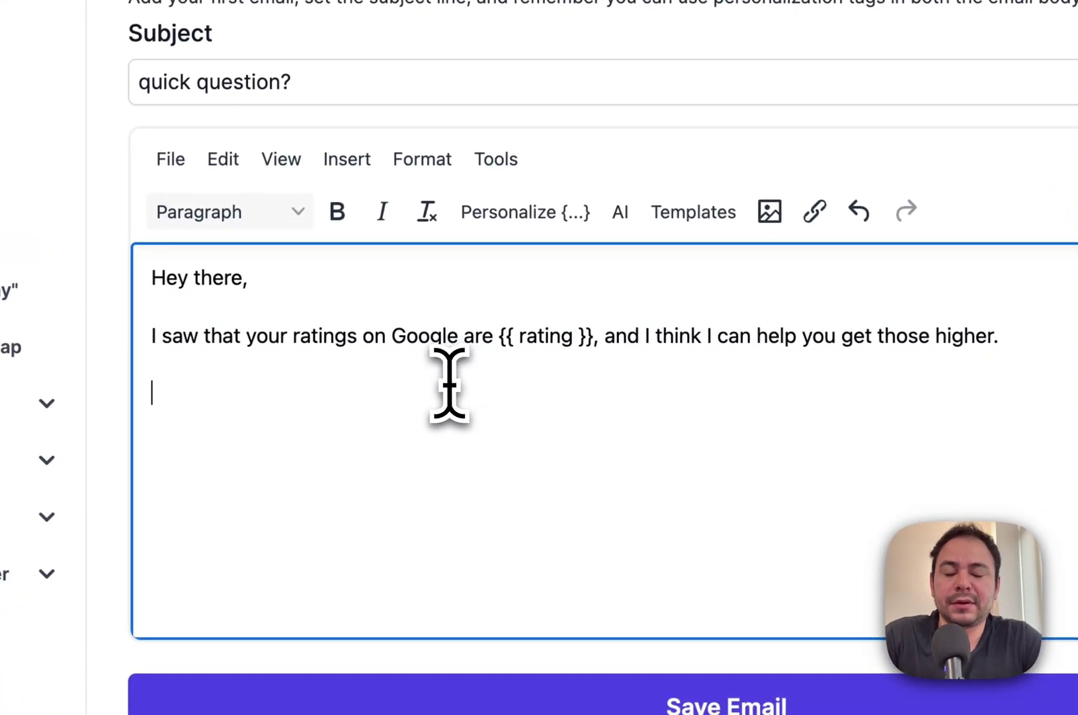
Add a question asking for a quick call and accept the suggested rewording: "Do you have five minutes for a quick call this week?".
text(I was wondering)
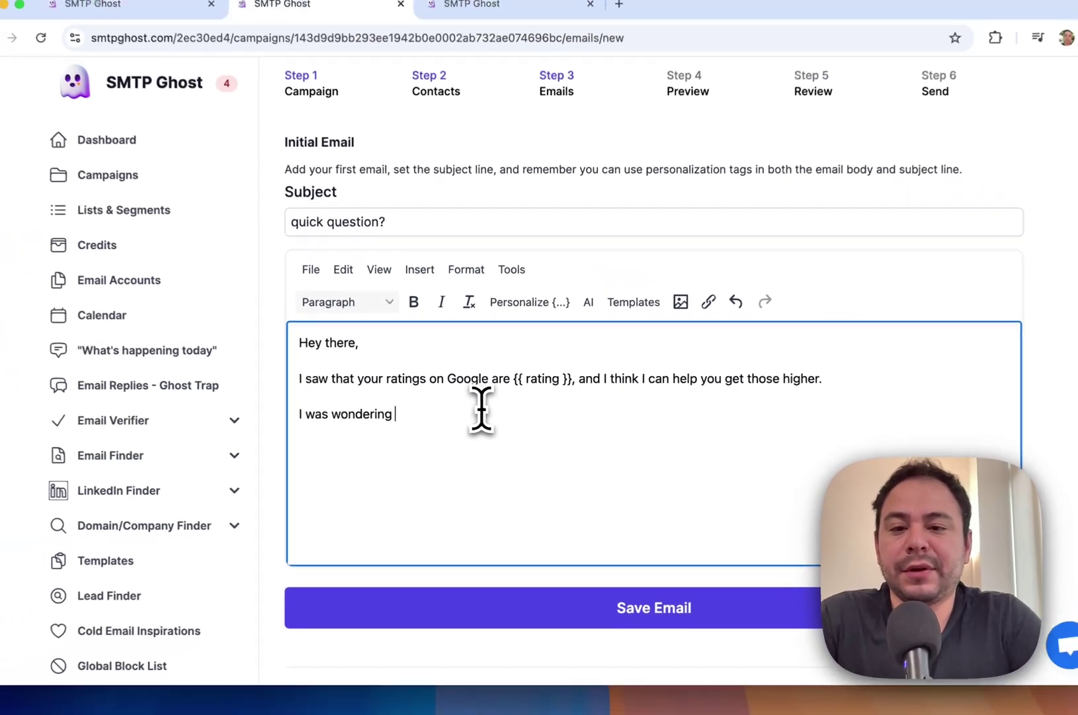
text( if you have five minutes for a quick call this week?)
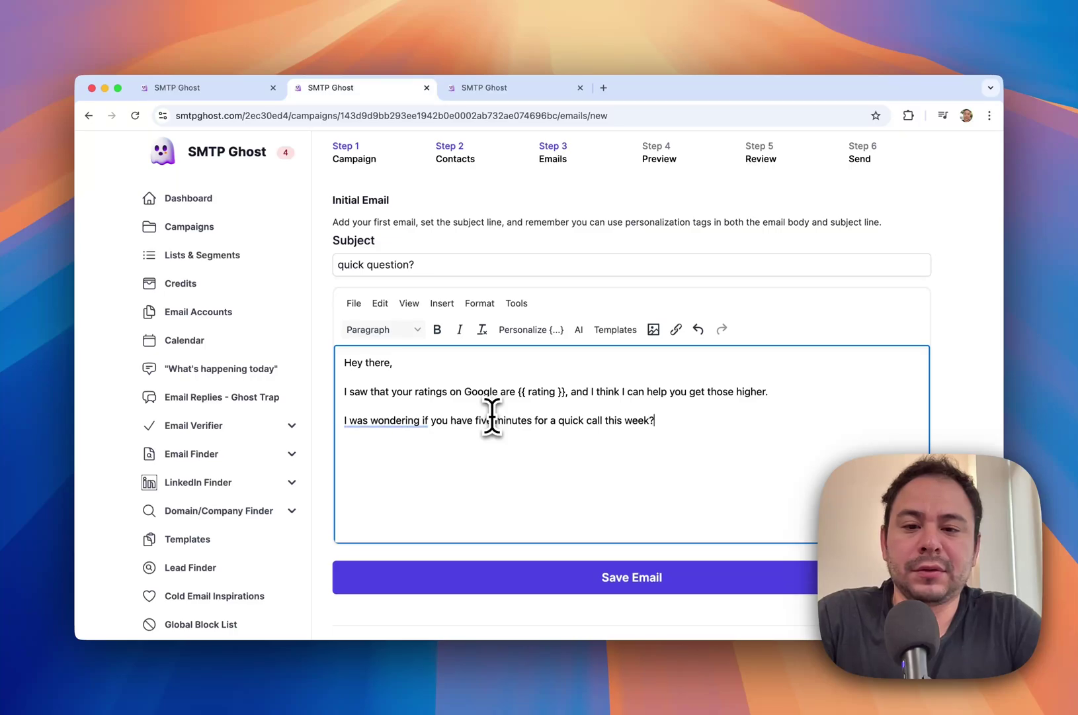
mouse_move(399, 434)
click(448, 458)
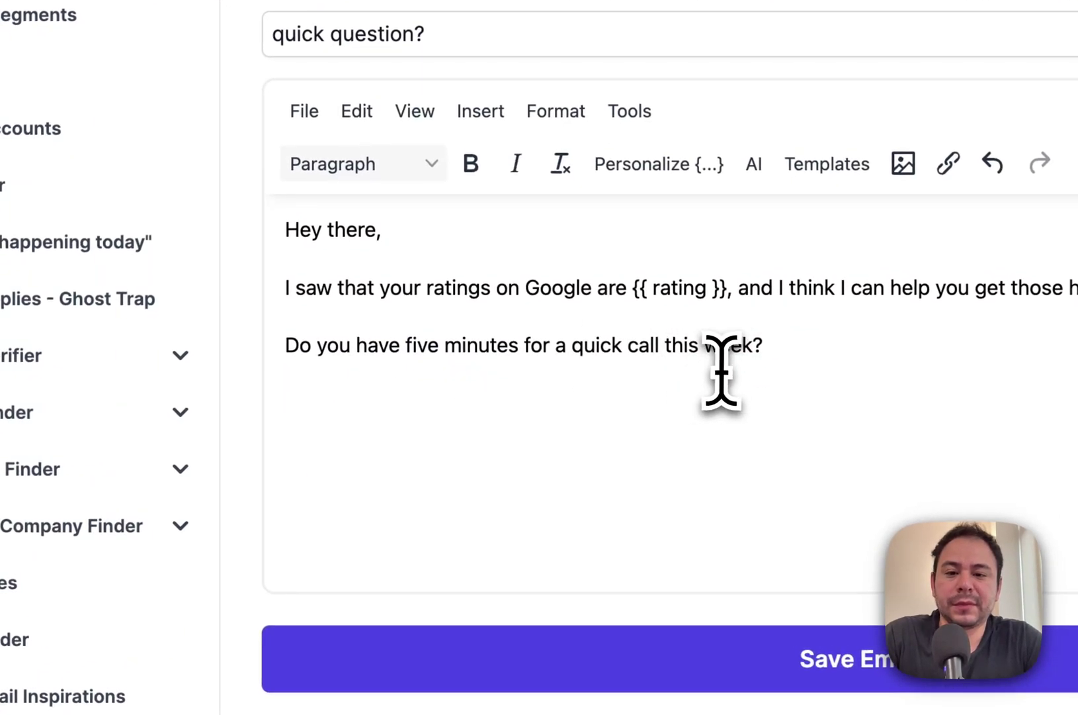
Sign off the email below the question with the sending_account_firstname personalization tag.
click(411, 416)
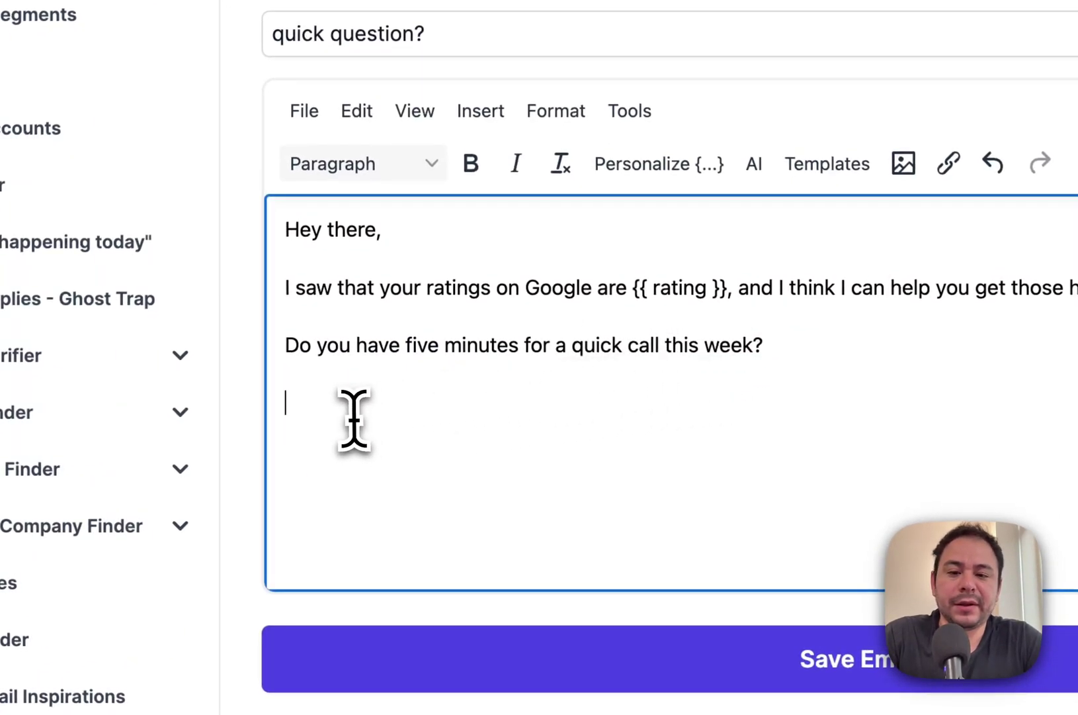
click(655, 164)
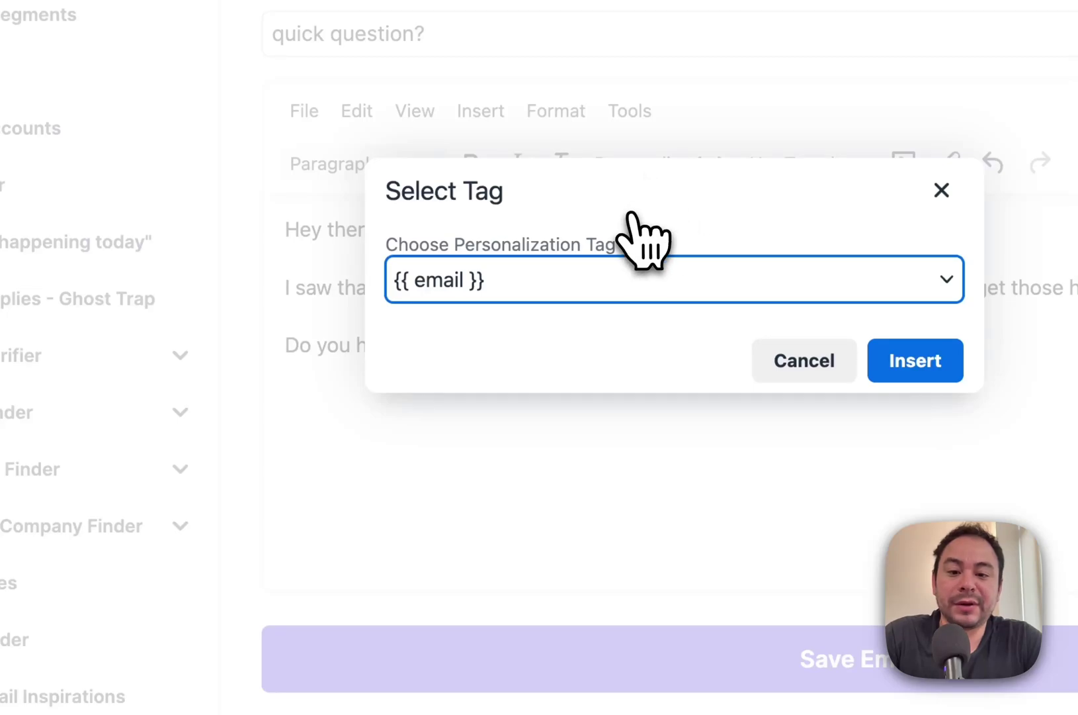
click(615, 281)
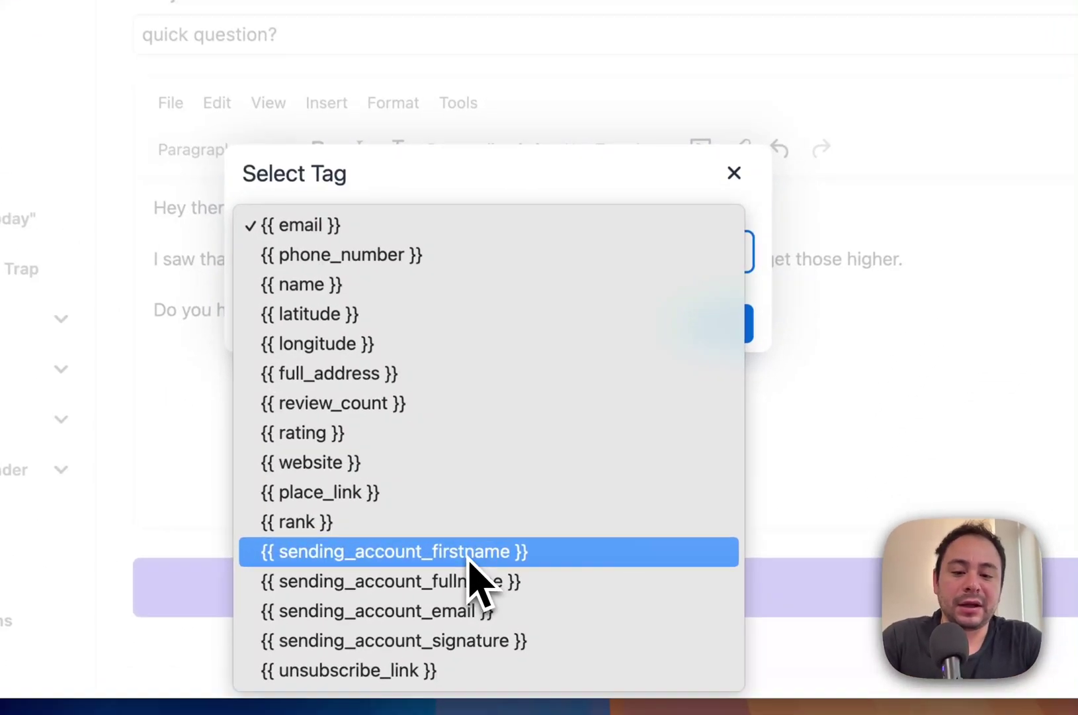
click(524, 560)
click(700, 306)
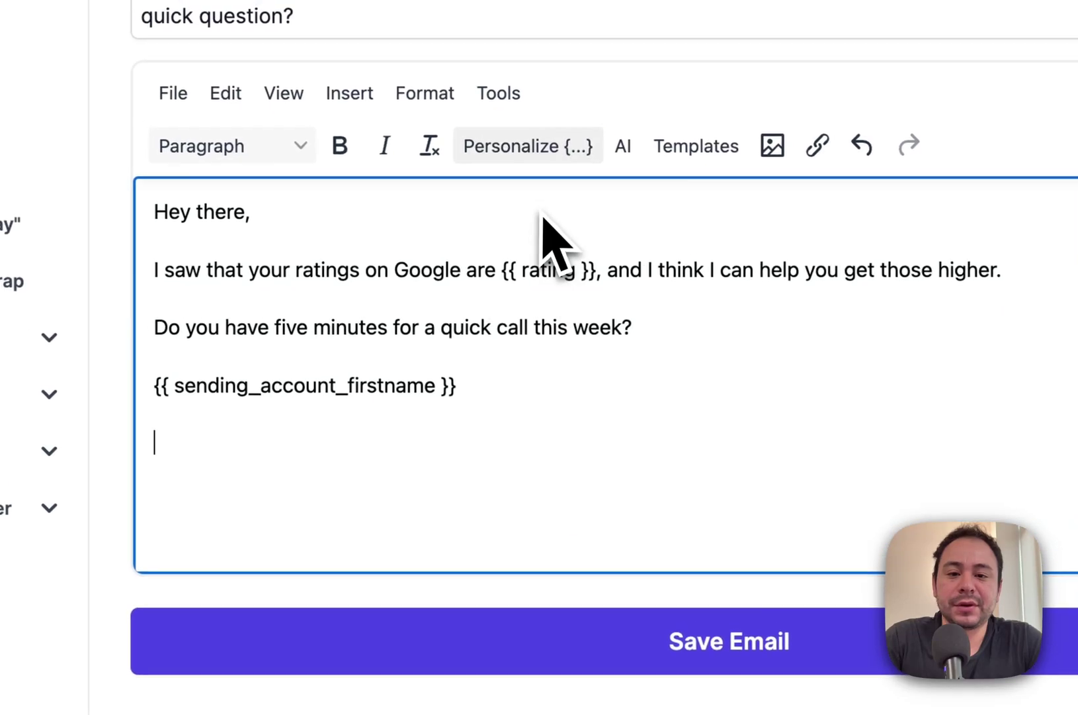
Insert the unsubscribe_link personalization tag below the sign-off.
click(469, 94)
click(500, 293)
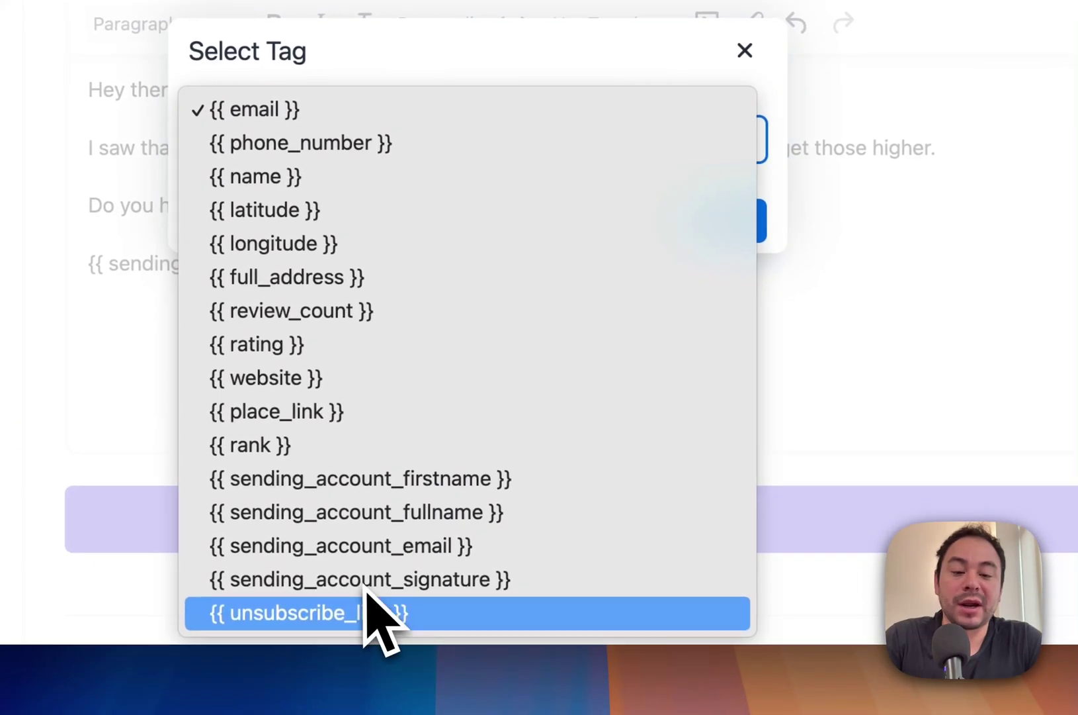
click(371, 609)
click(710, 232)
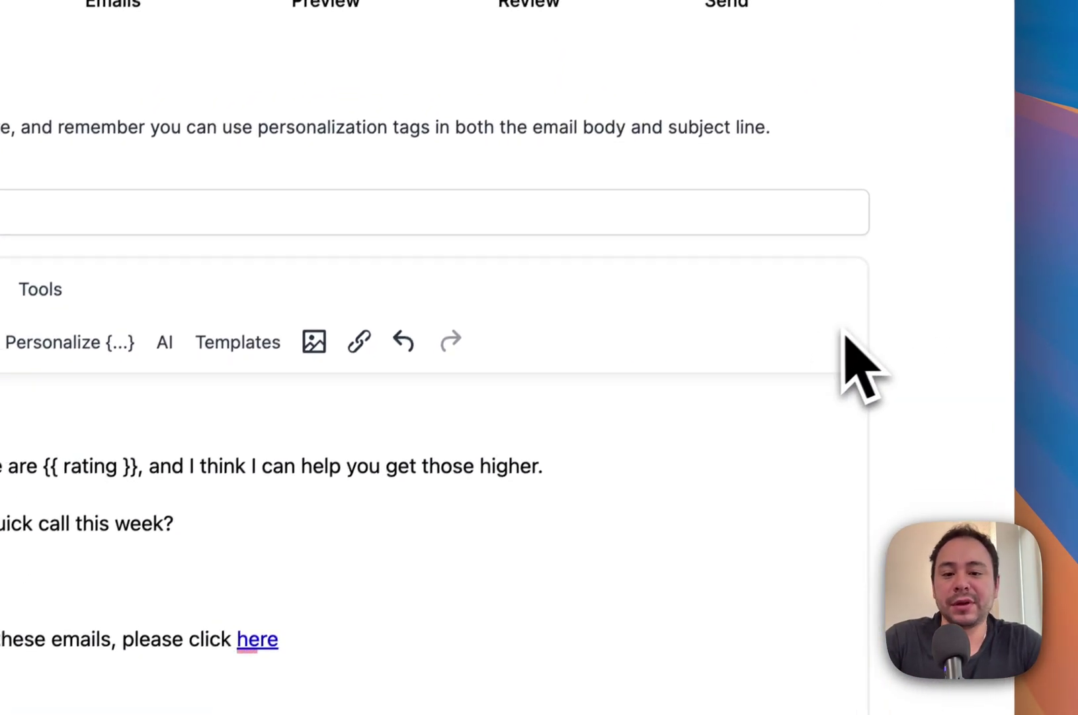
Save the initial email and view its test email information without sending one.
click(517, 566)
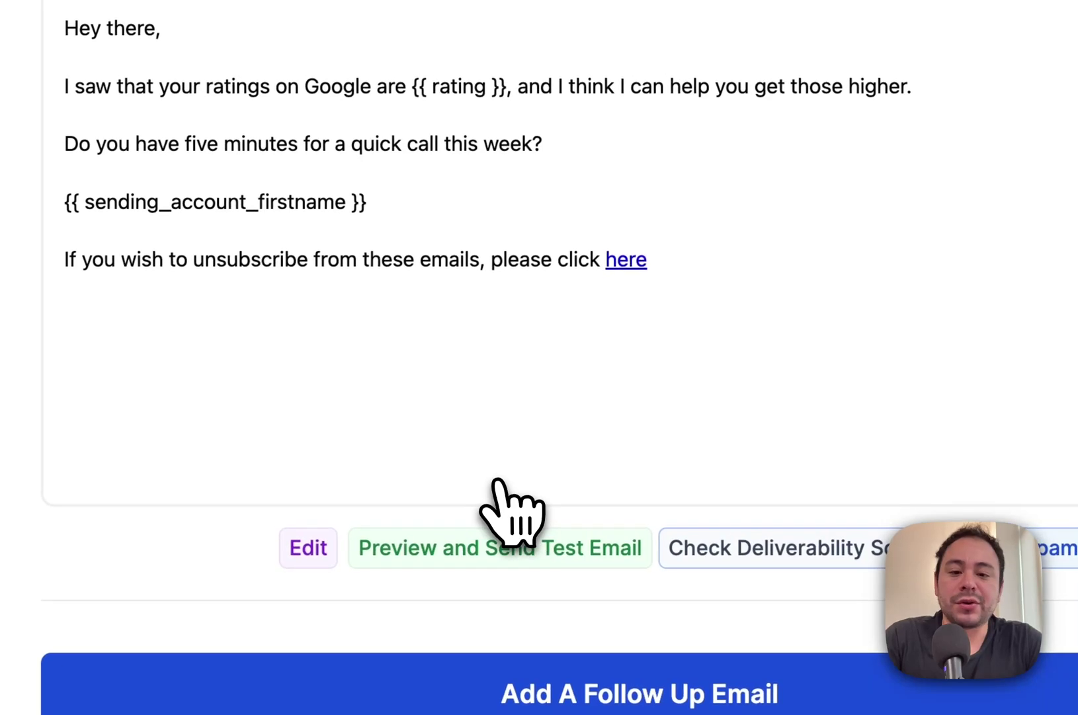
click(503, 547)
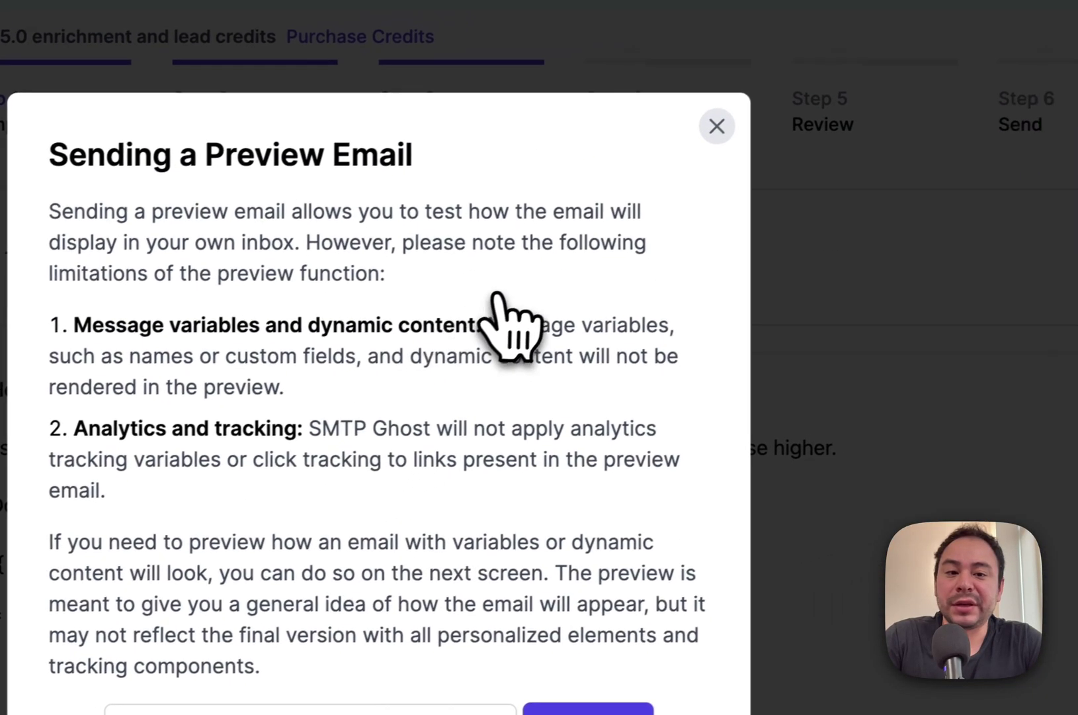
click(792, 104)
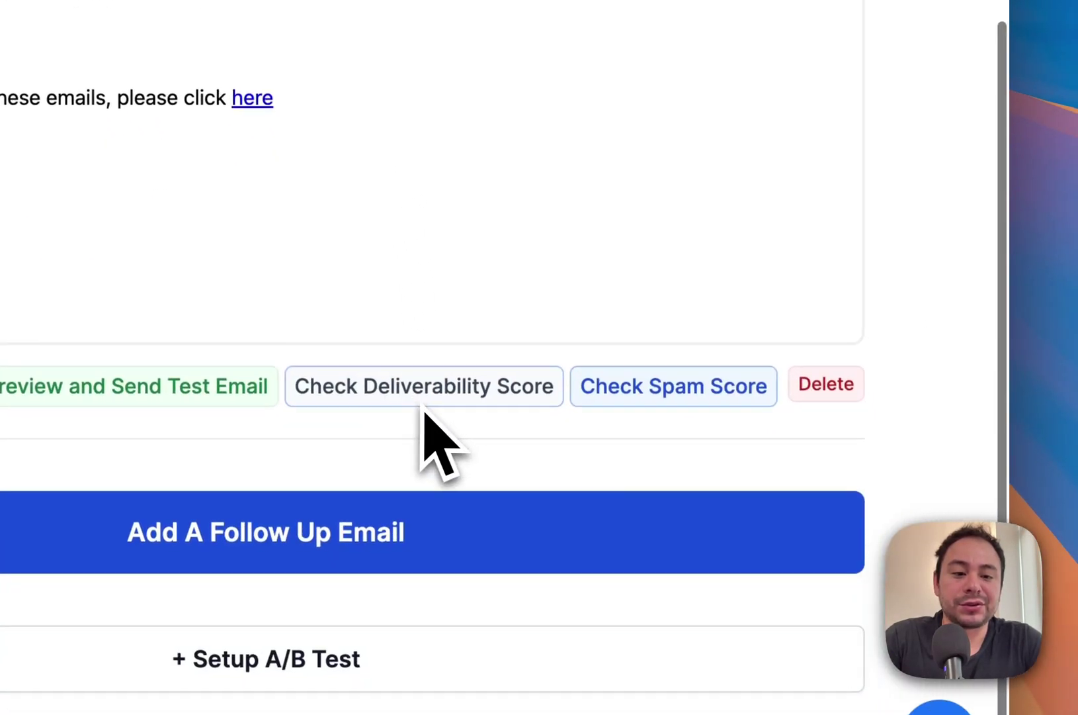
Check the initial email's spam score, review the explanation and close the spam checker.
click(569, 662)
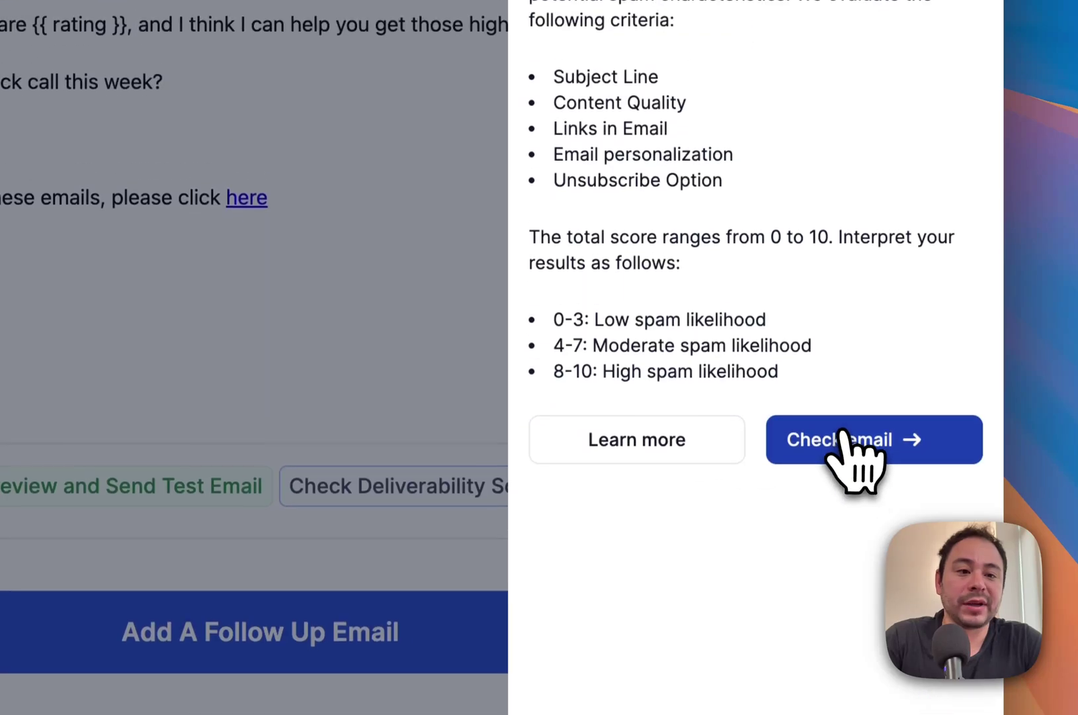
click(848, 331)
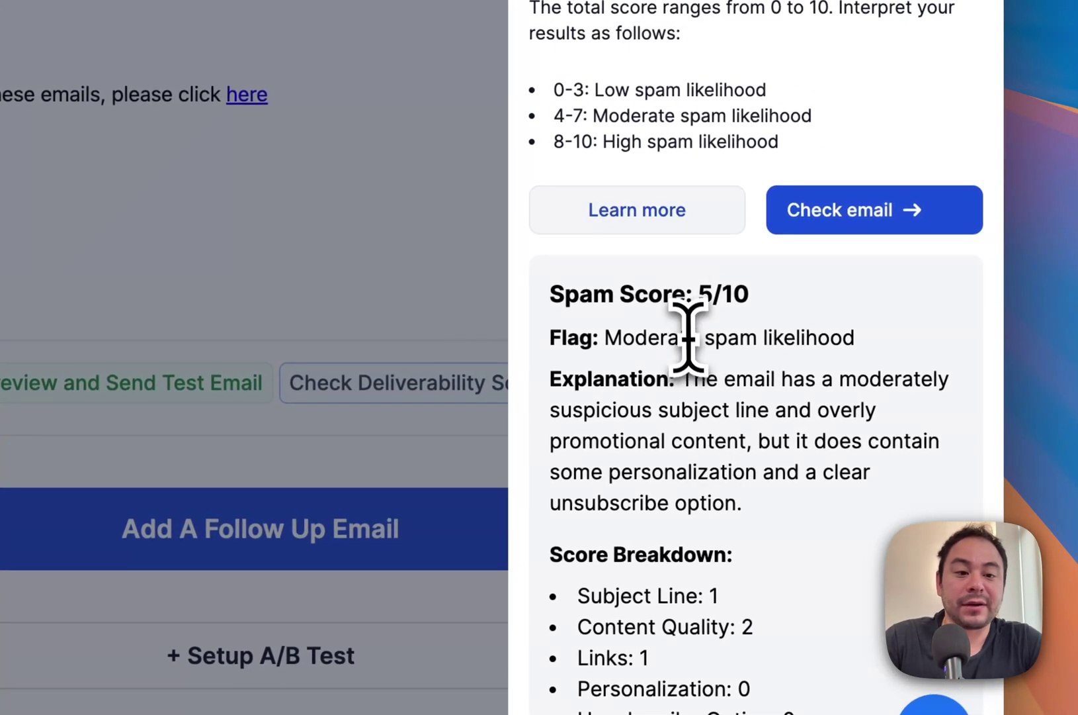
scroll(700, 291, up, 3)
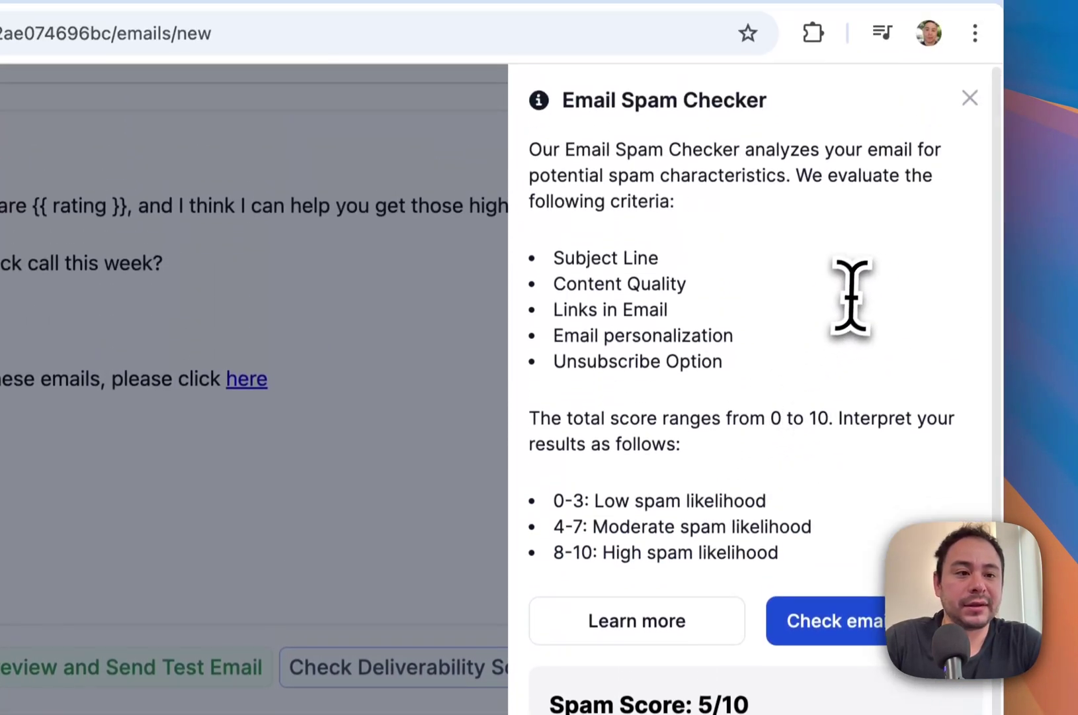
click(970, 96)
Run the deliverability check on the initial email and review its score, rules and rating scale.
scroll(705, 307, down, 3)
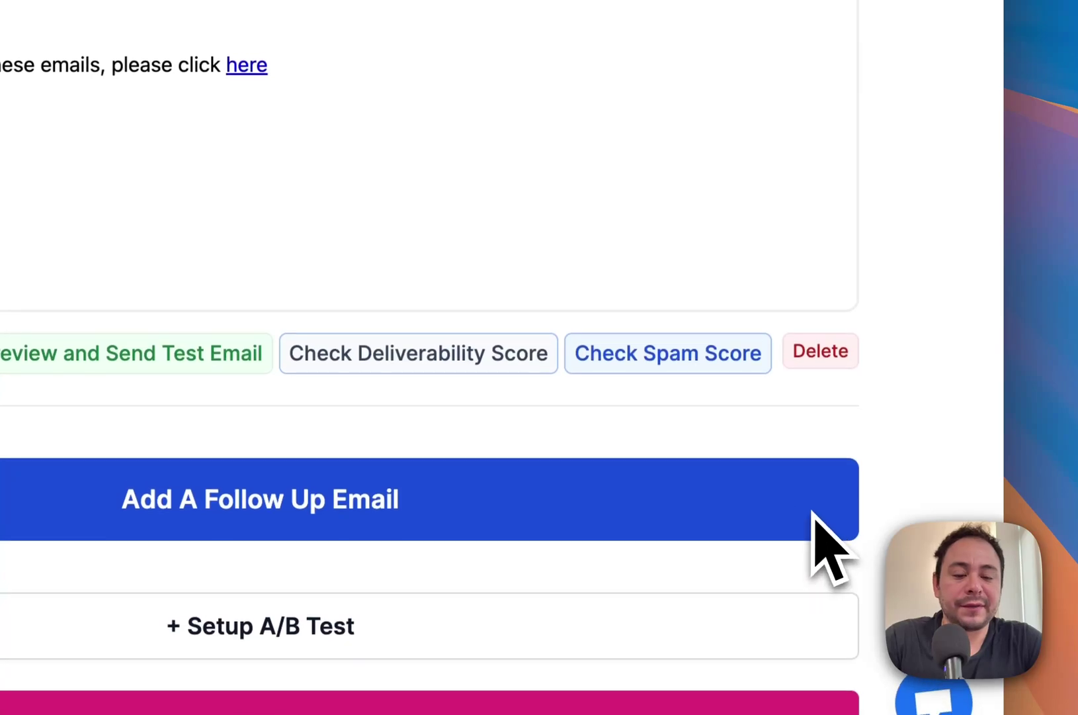
click(519, 377)
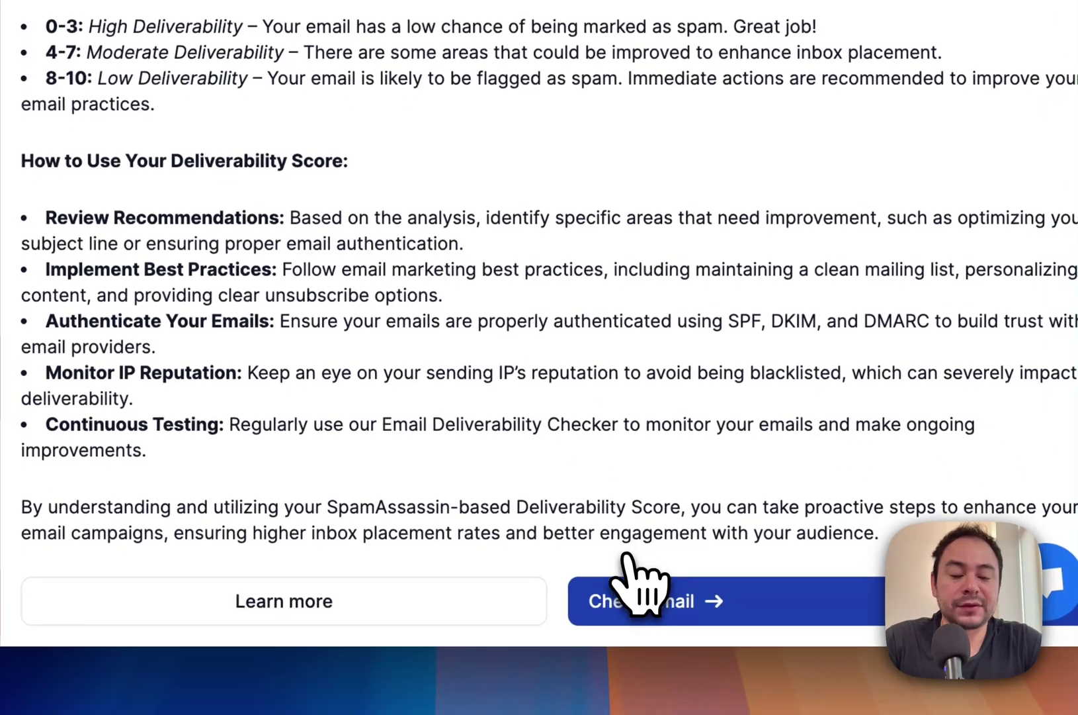
click(661, 707)
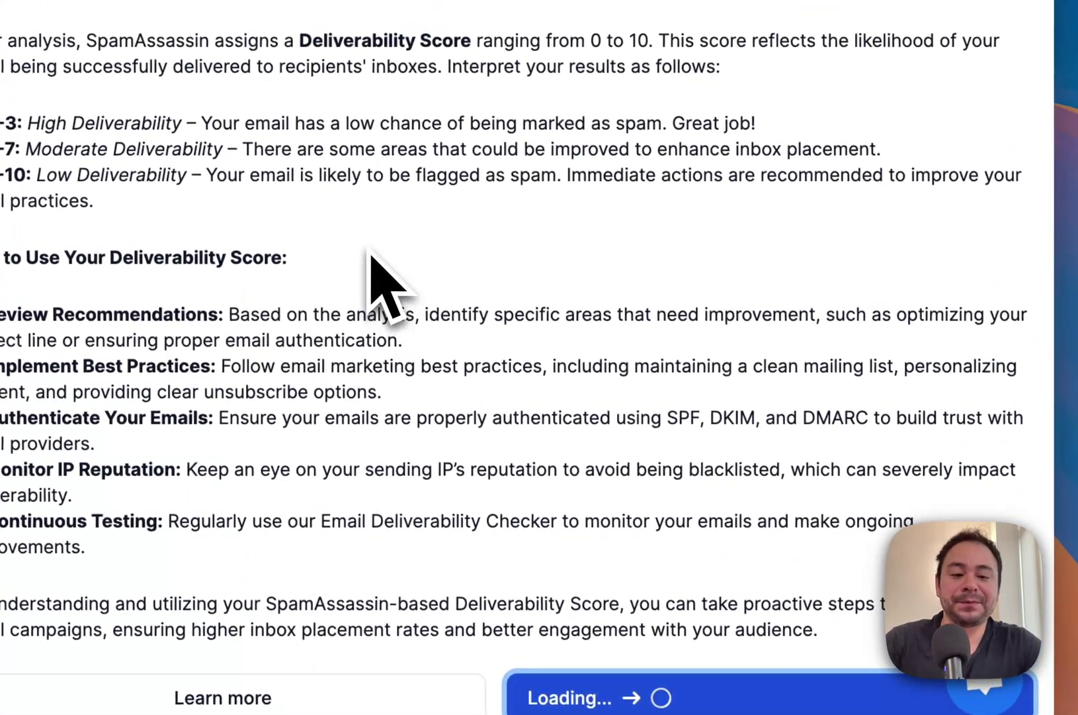
scroll(370, 254, down, 7)
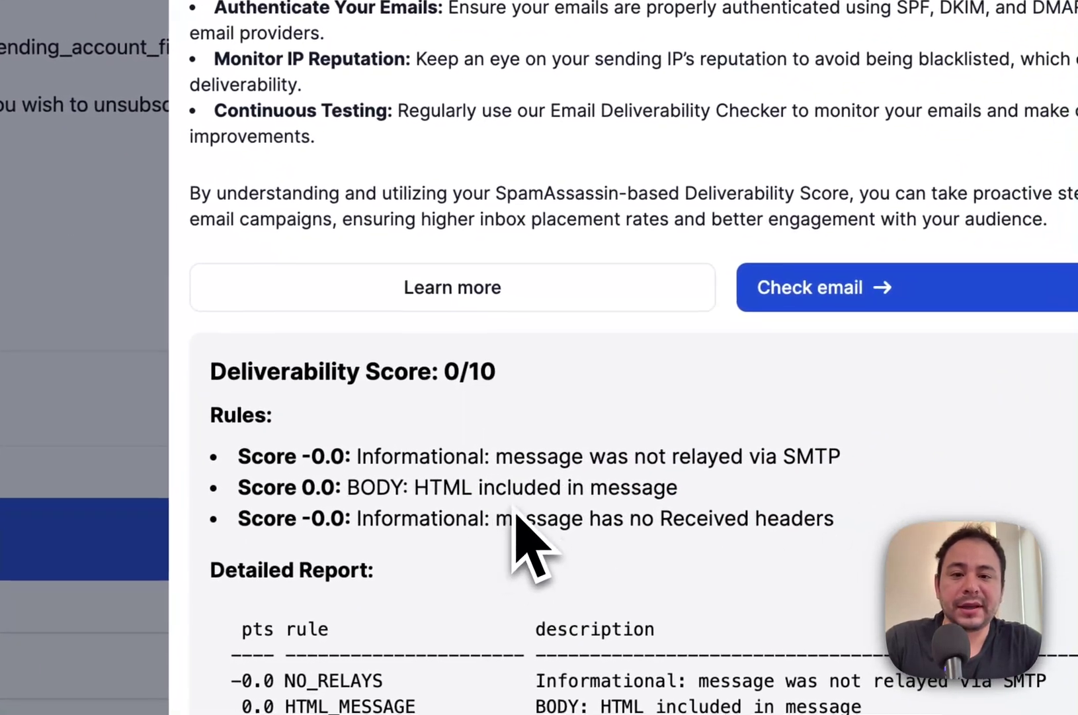
scroll(844, 529, up, 6)
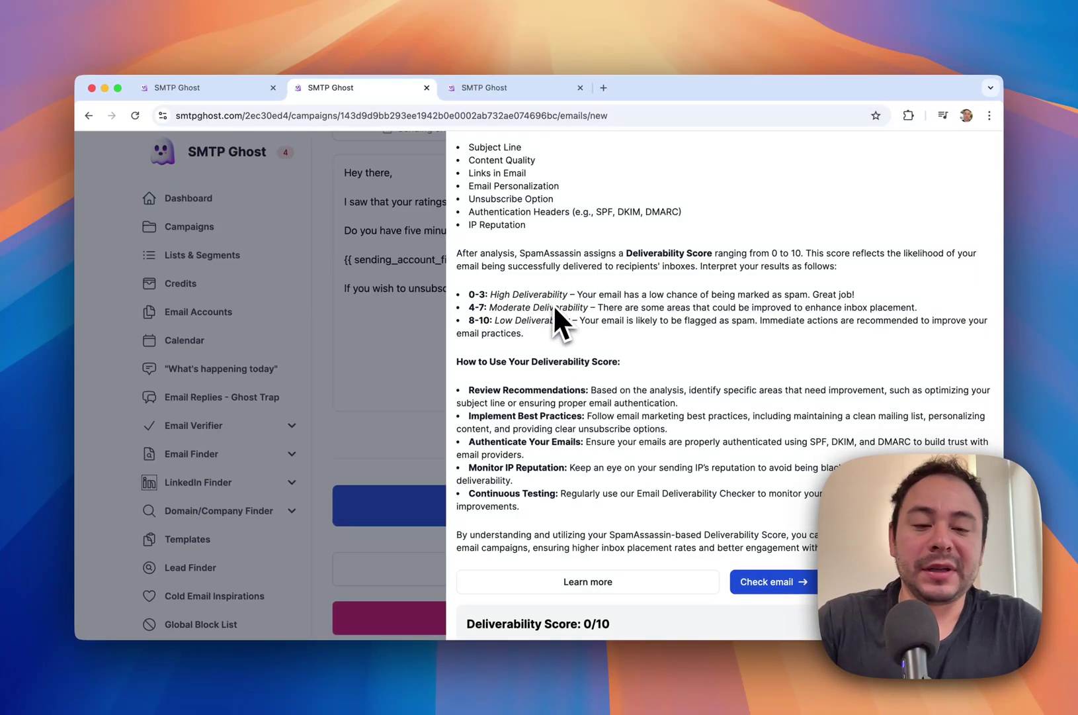
Review the initial email's detailed deliverability report and scoring guidance, and close the deliverability checker.
scroll(592, 364, down, 5)
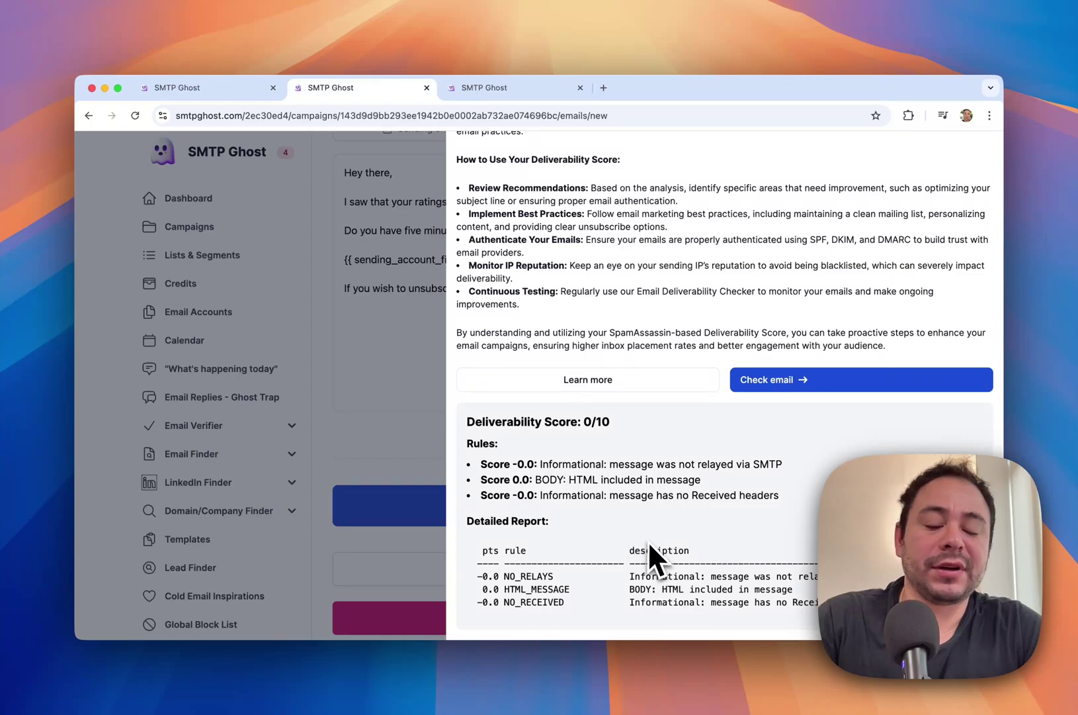
scroll(635, 542, up, 1)
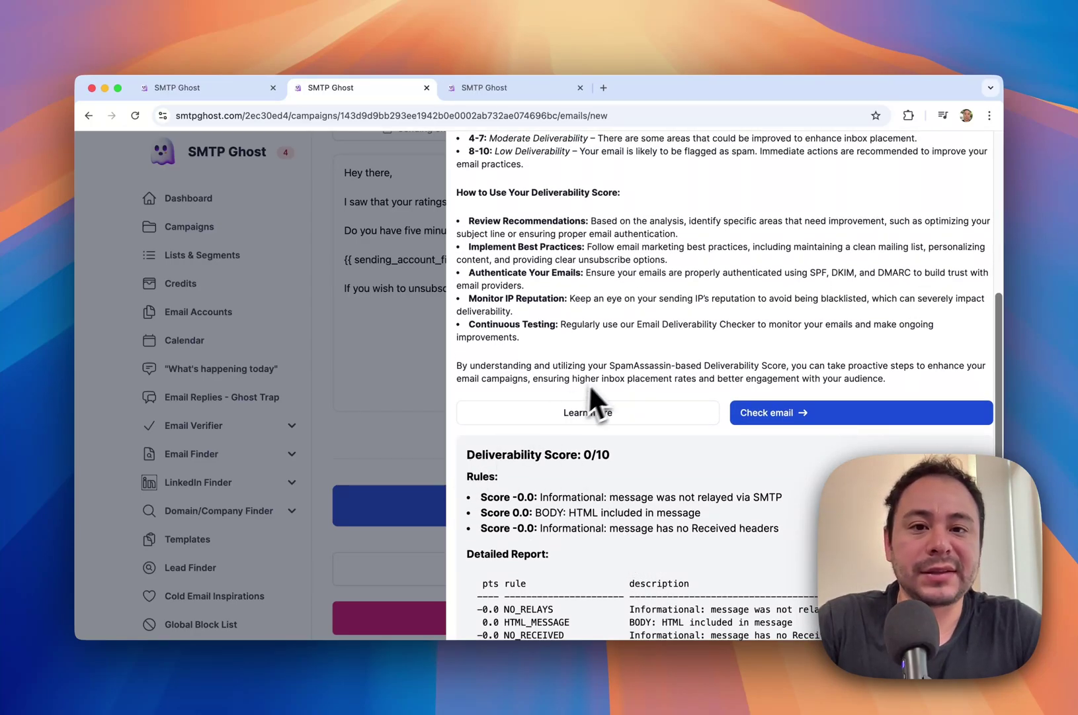
scroll(843, 269, up, 5)
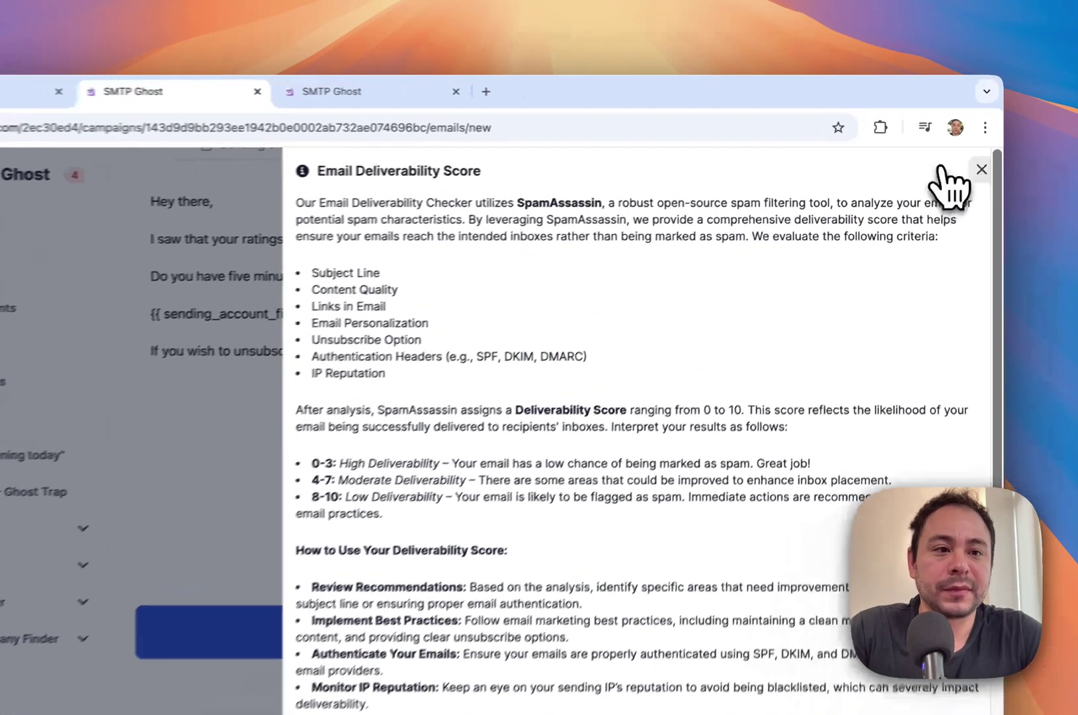
click(982, 170)
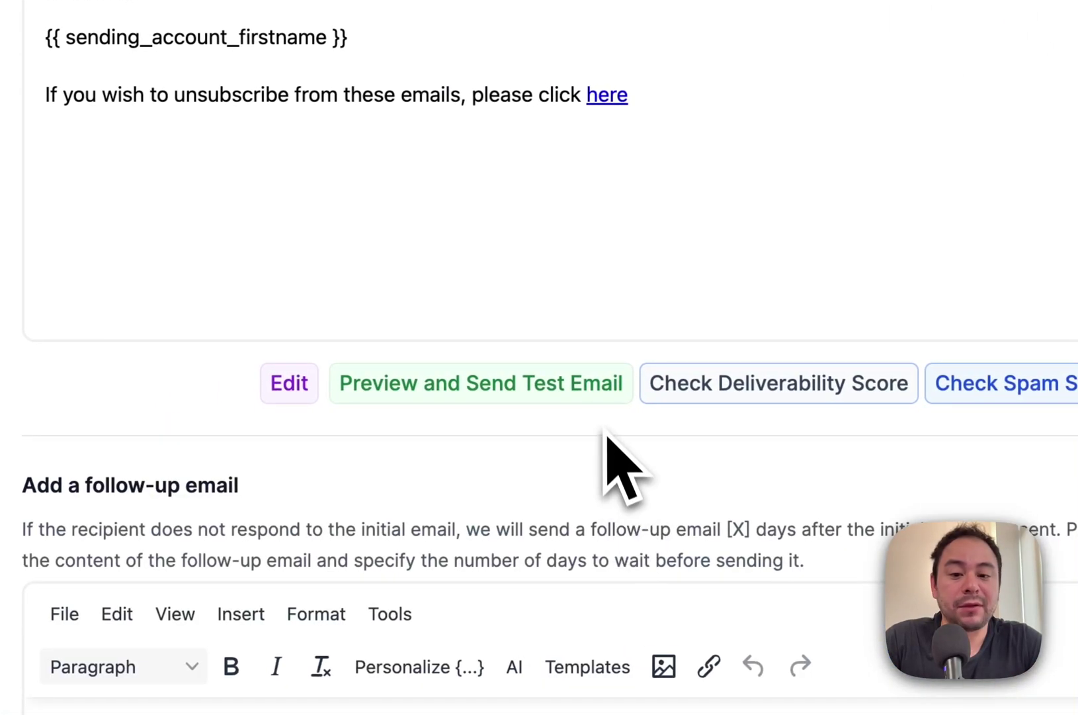
Start a follow-up email with the text "did you receive my previous message?" followed by a new paragraph.
scroll(606, 441, down, 9)
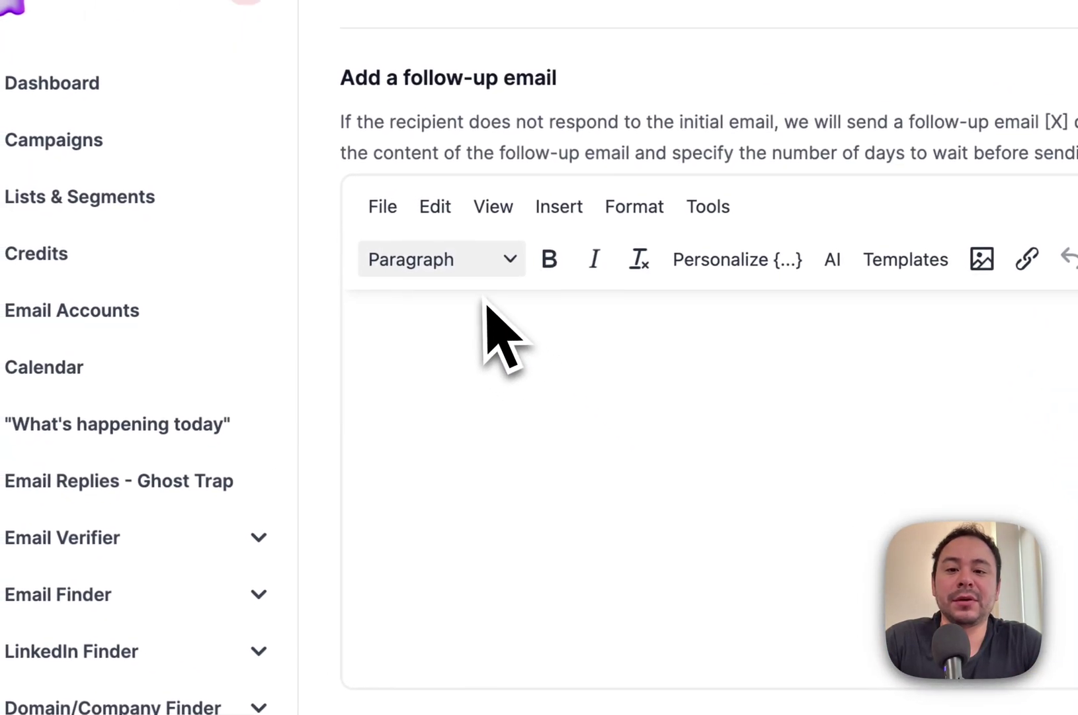
click(495, 343)
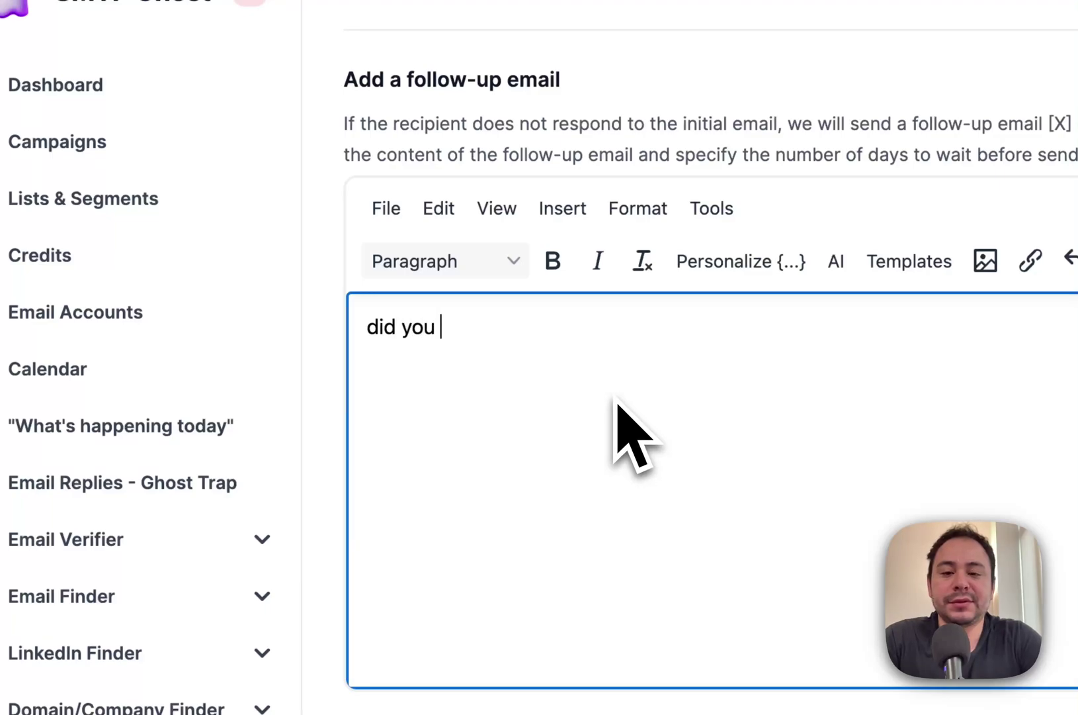
text(did you receive my previous me)
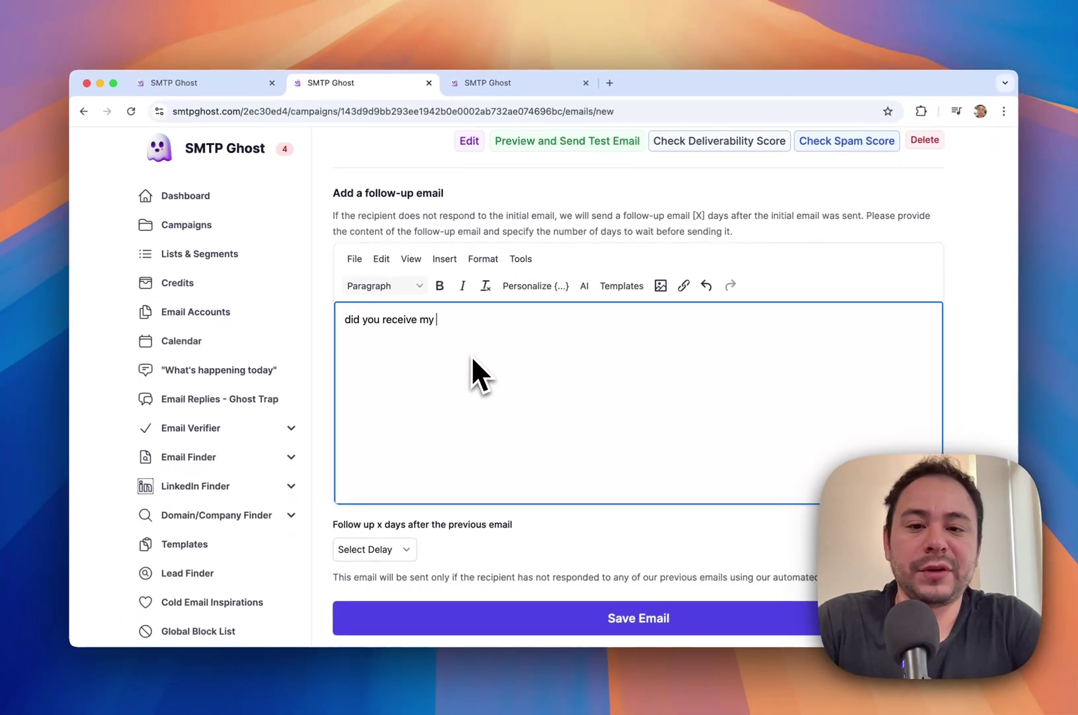
text(ssage?)
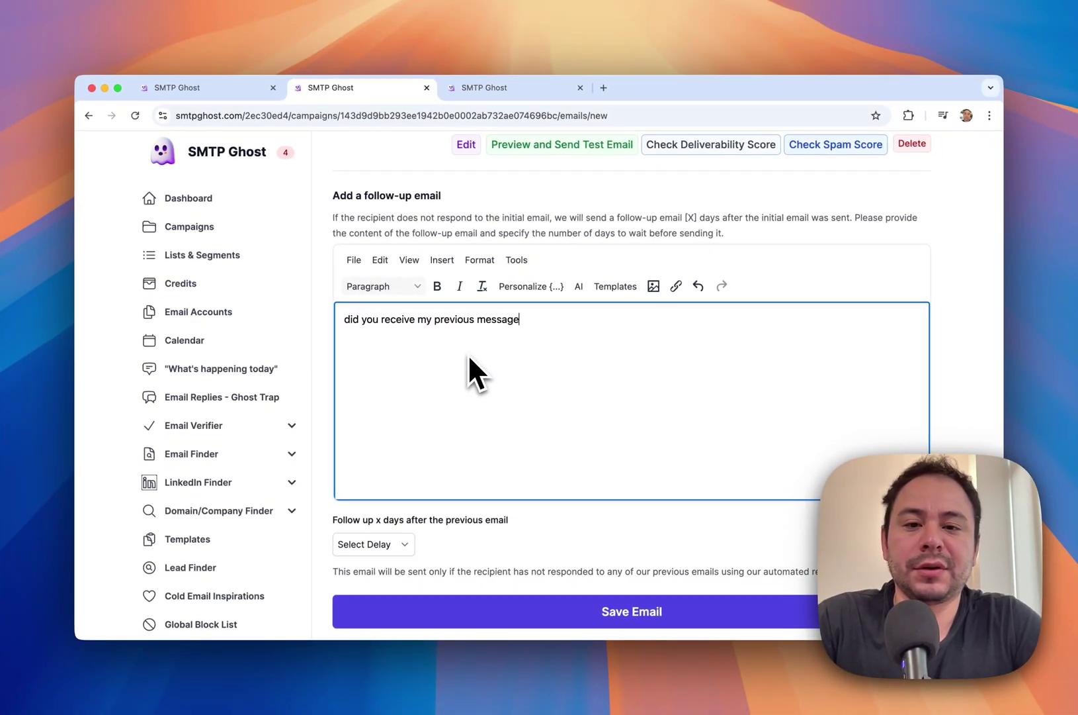
key(Return)
Insert the full_address personalization tag into the follow-up email body.
click(531, 285)
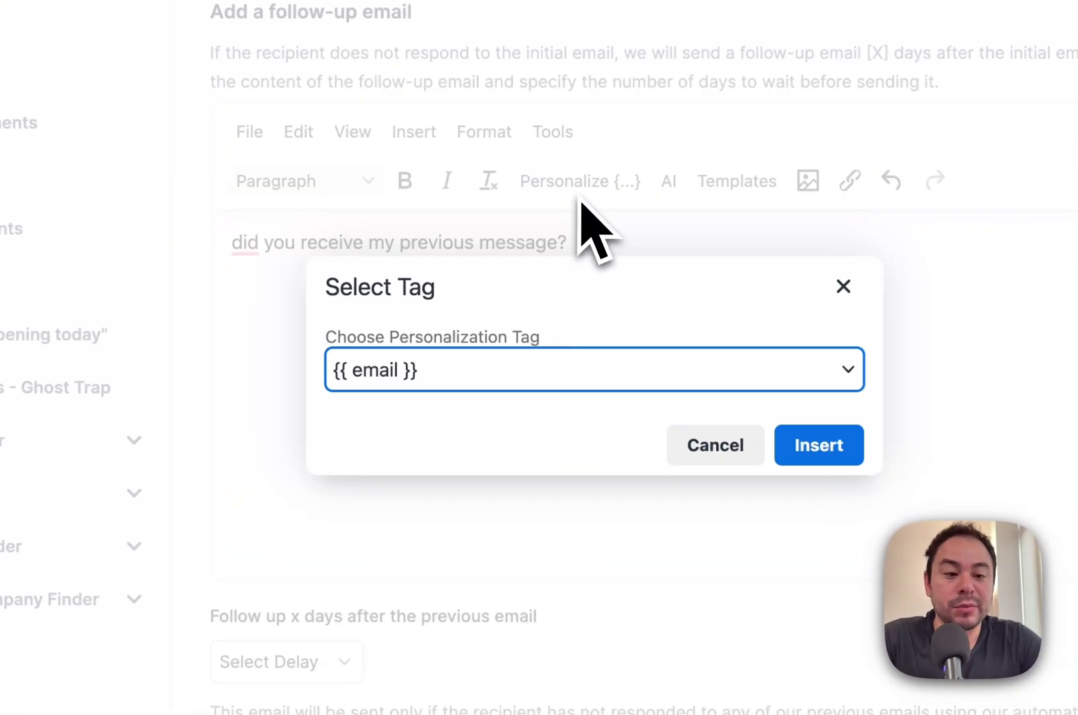
click(518, 346)
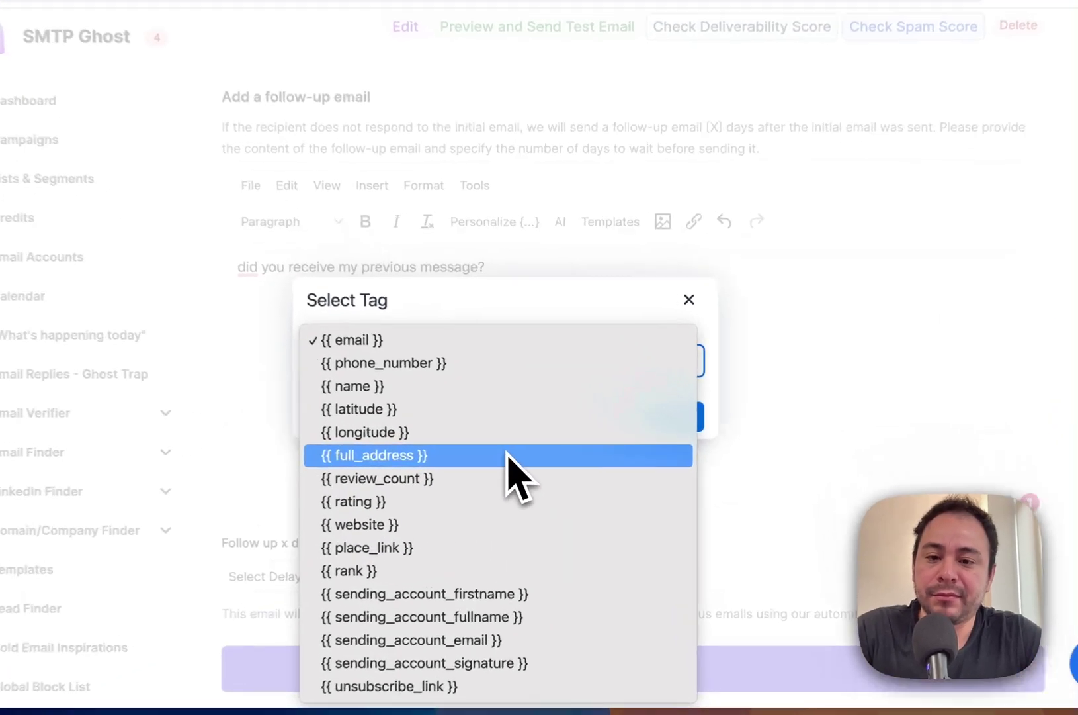
click(509, 453)
click(671, 416)
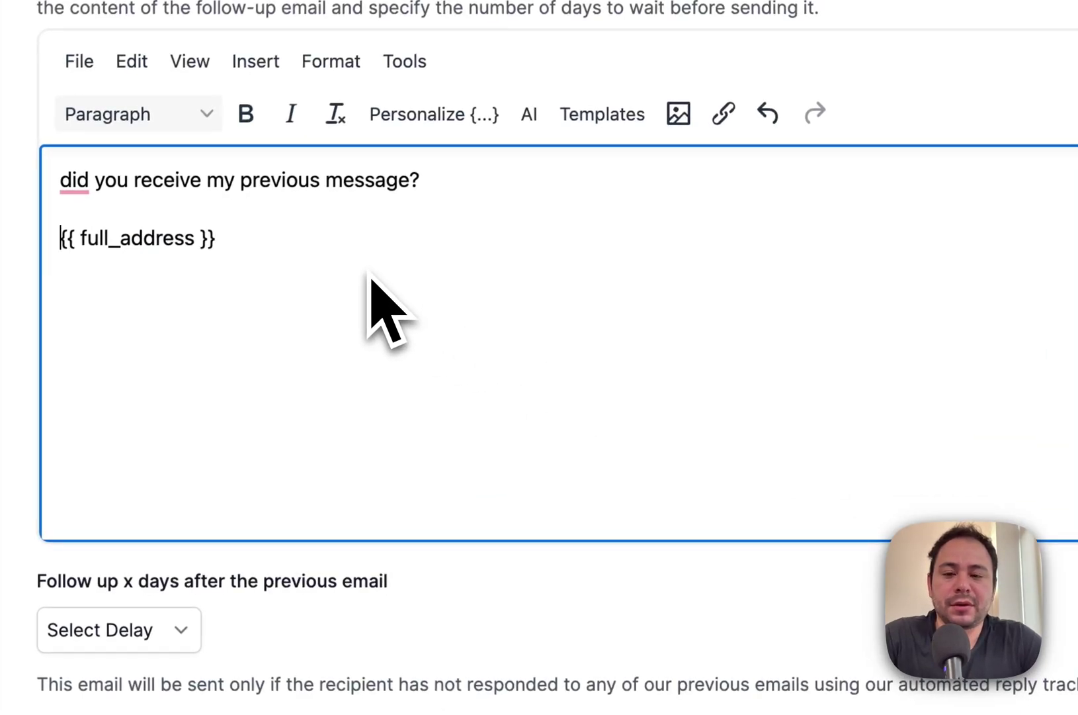
Reword the follow-up as "Are you still at {{ full_address }}? I am going to be in that area this week and would love to drop by.".
key(shift+Up)
key(shift+Up)
text(Are you stil)
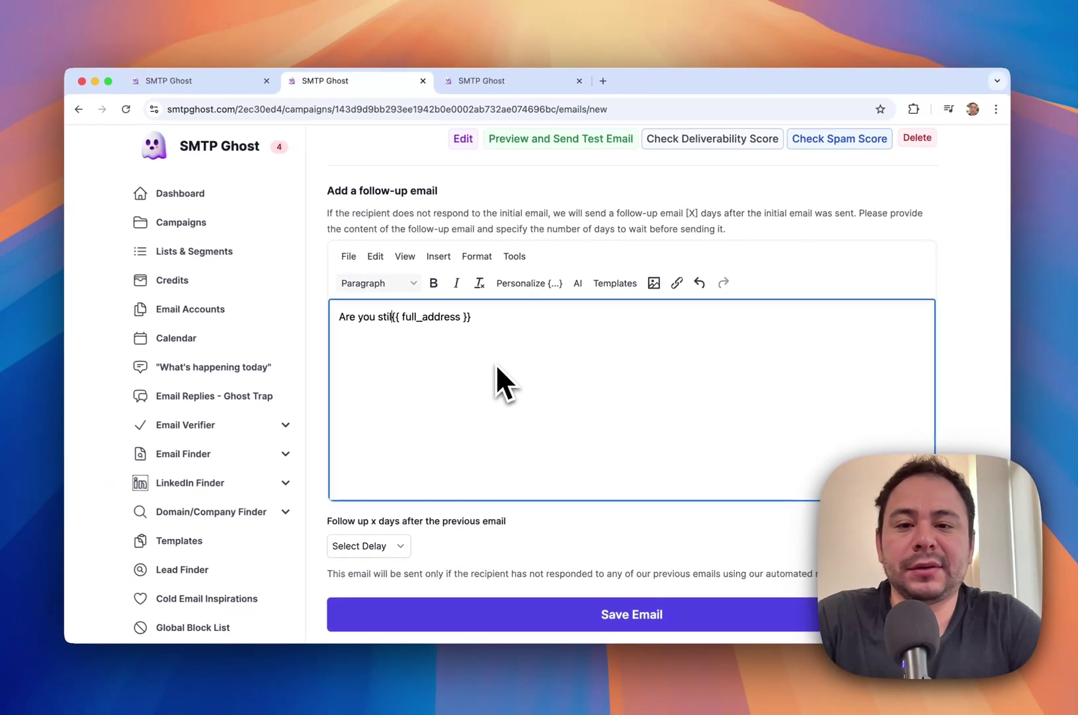
text(l at)
key(End)
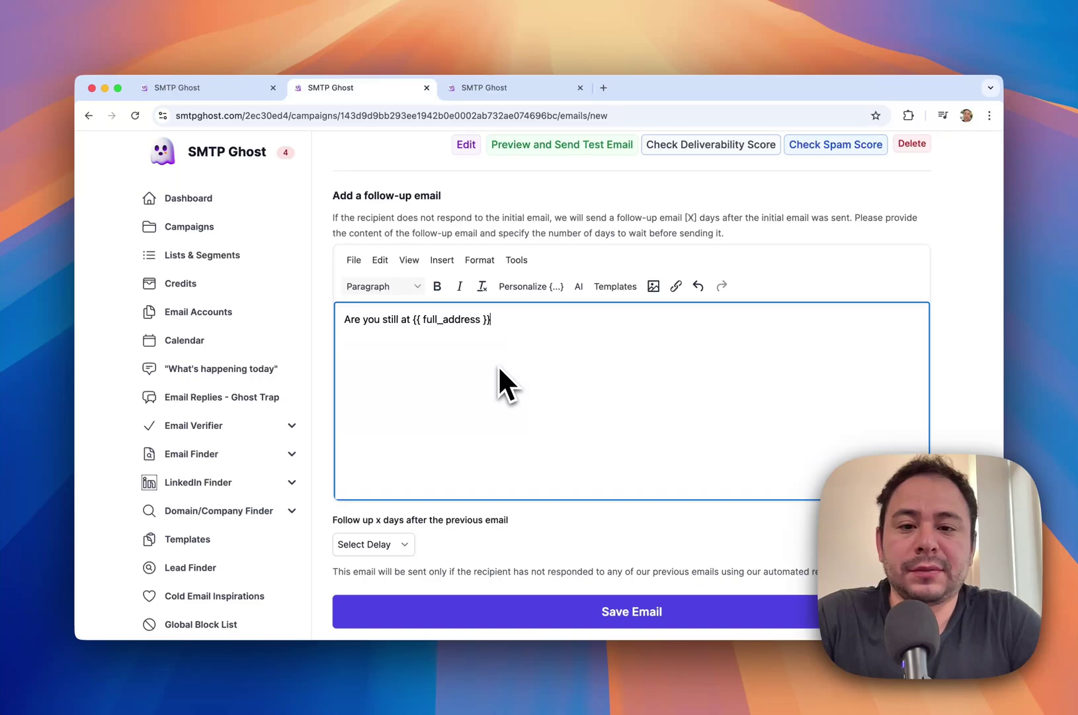
text(? I)
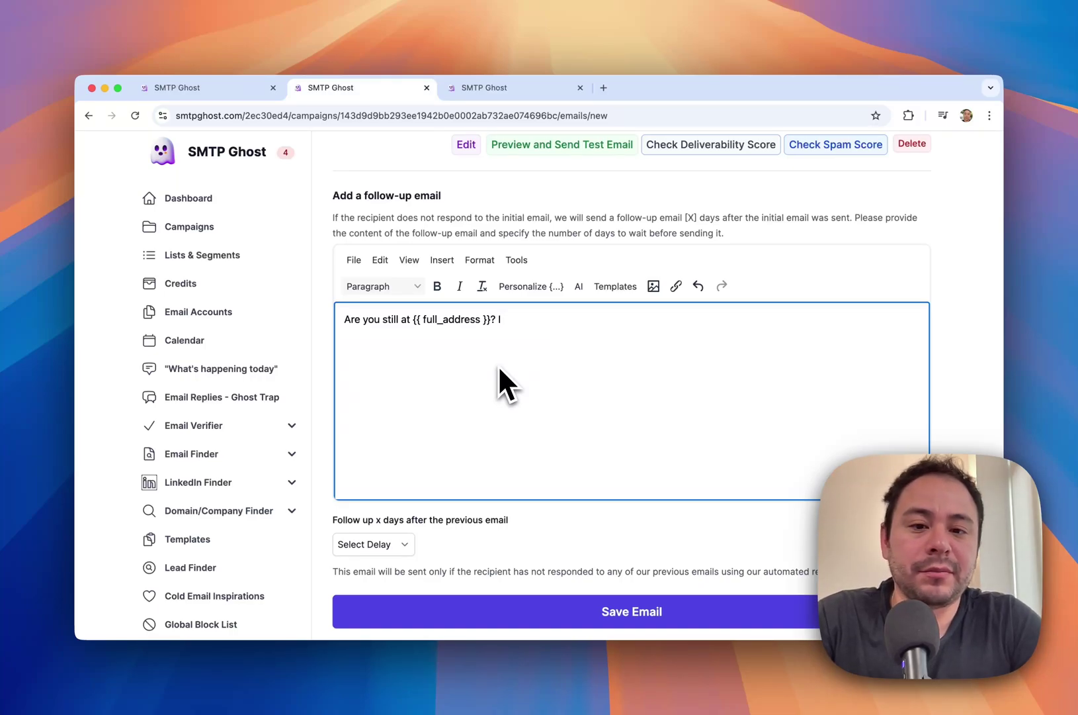
text( am going to be in th)
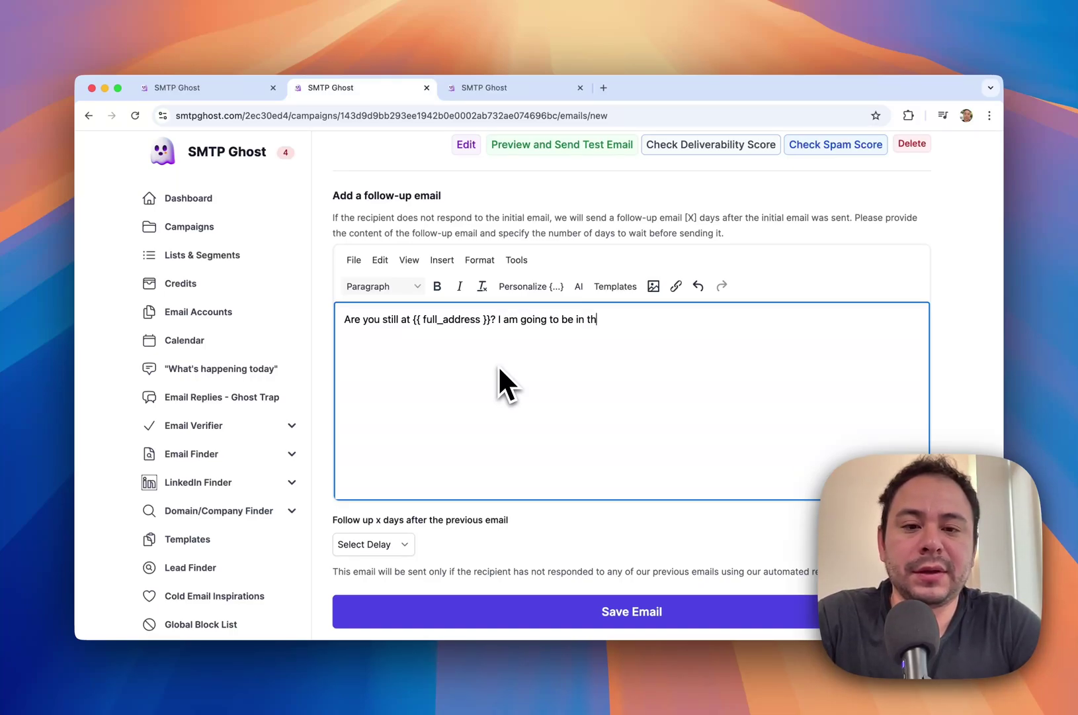
text(at area this week and would love to drop by.)
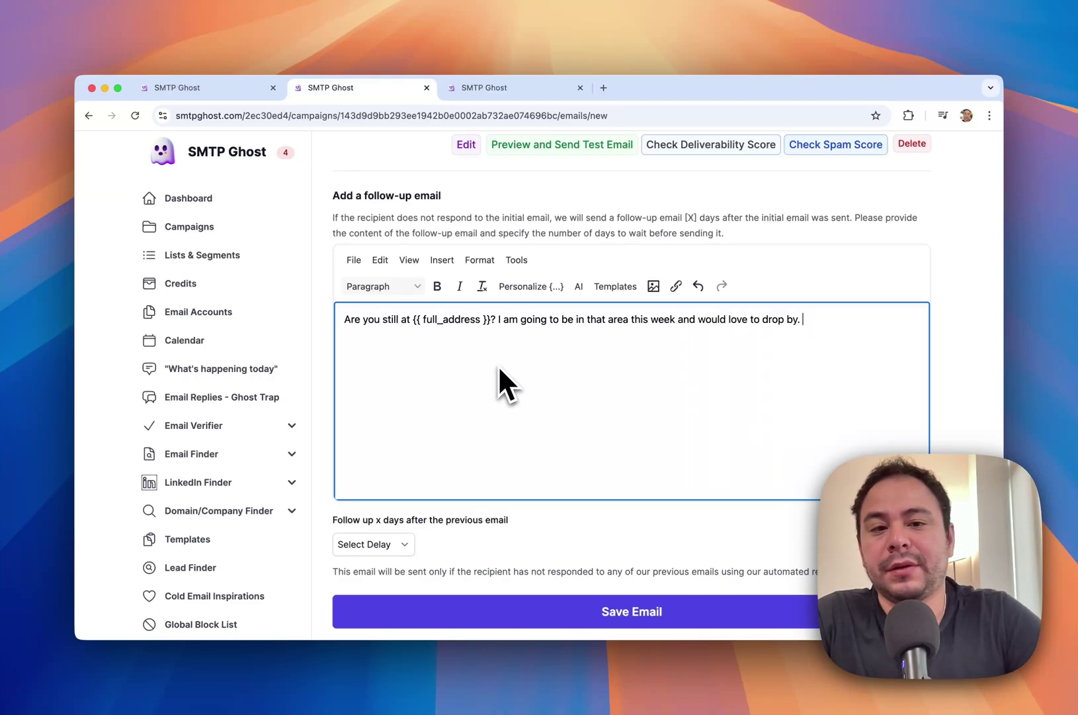
Sign off the follow-up email with the sending_account_firstname personalization tag in a new paragraph.
key(Return)
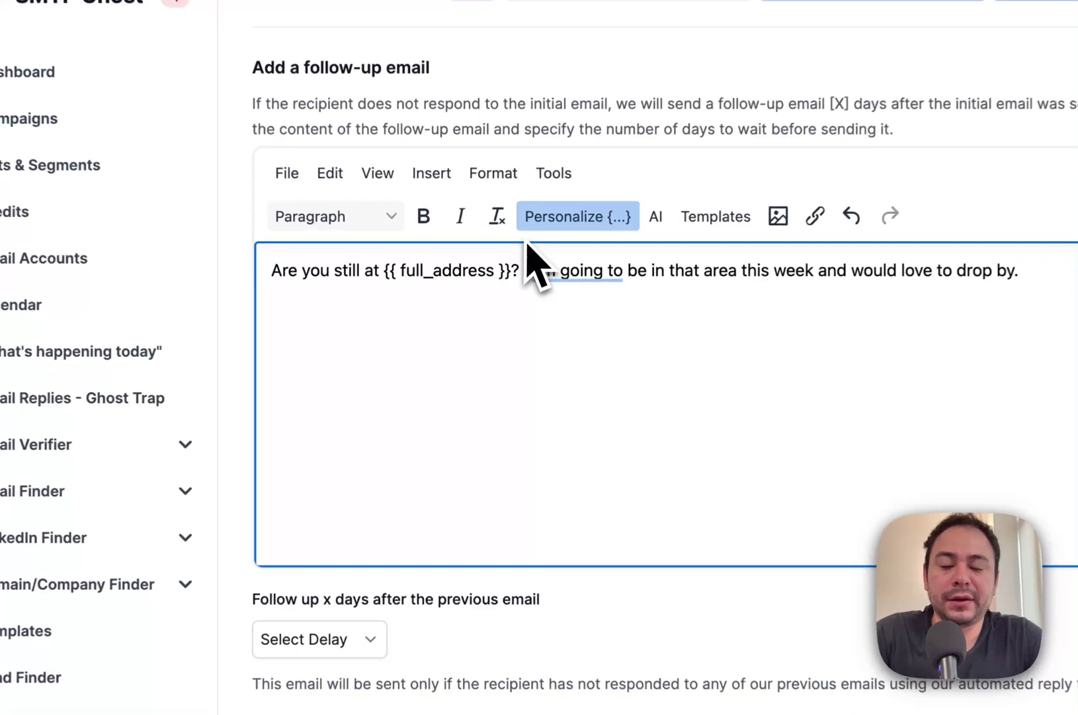
click(531, 286)
click(477, 381)
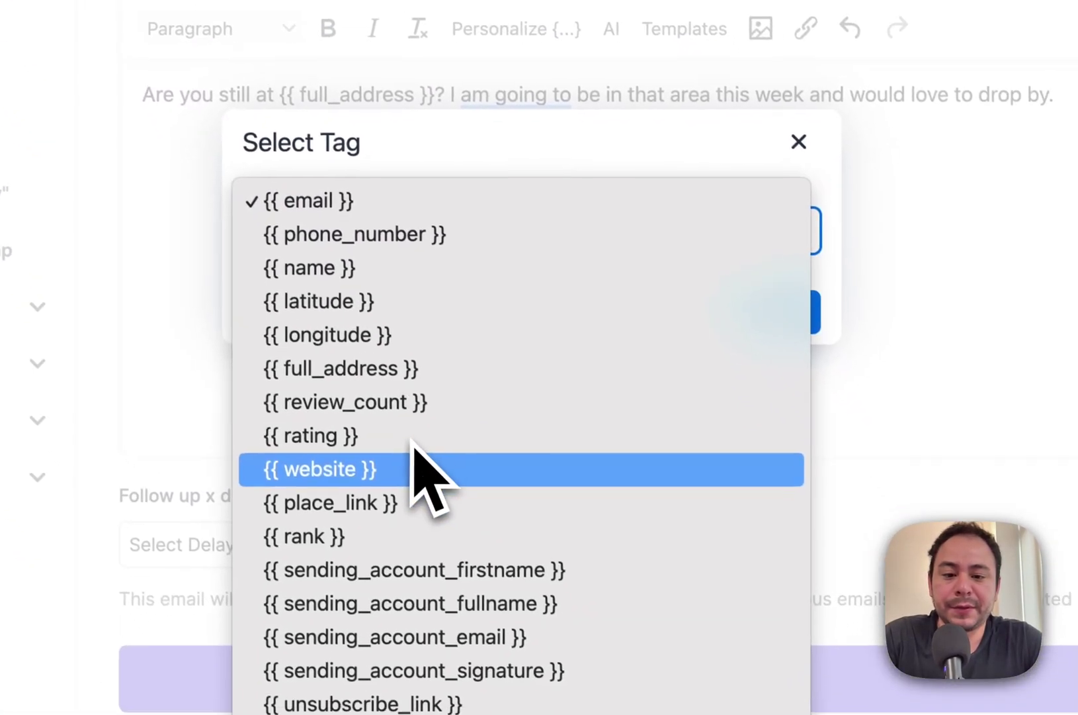
click(471, 532)
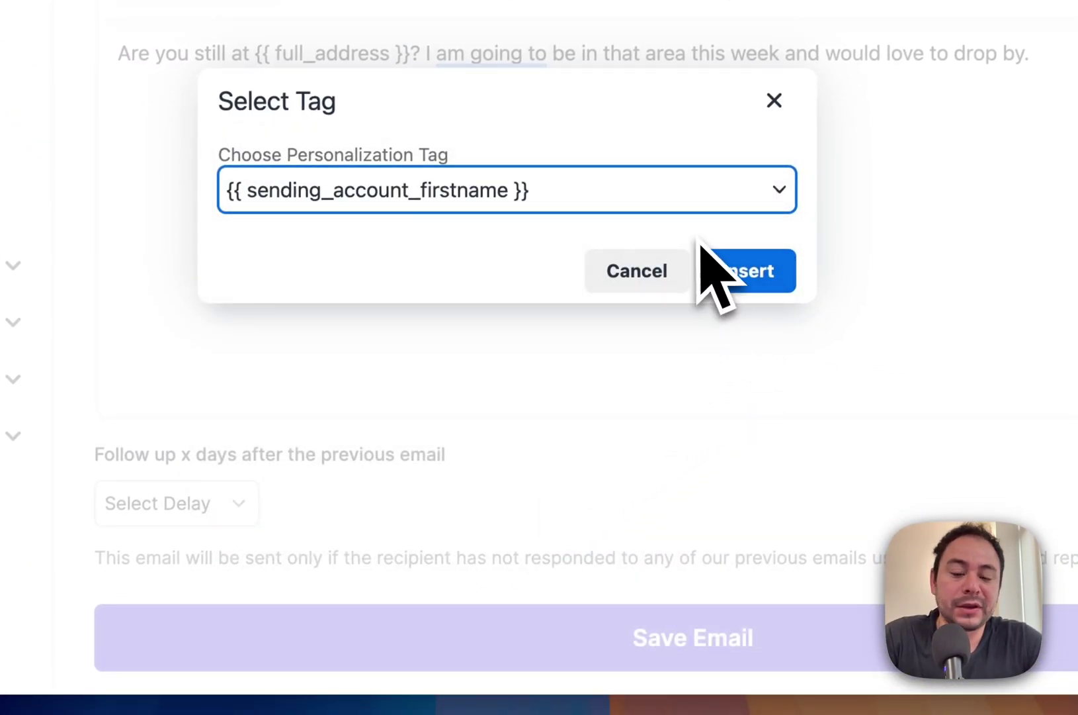
click(748, 268)
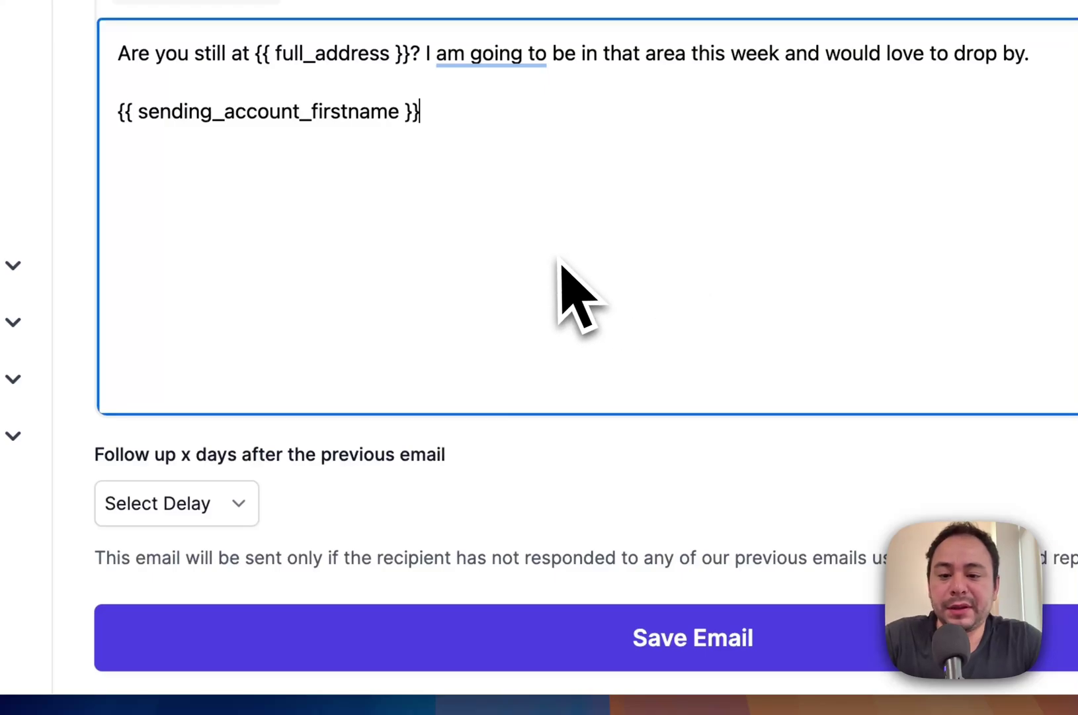
Set the follow-up to go out 3 days after the previous email and save it.
click(152, 506)
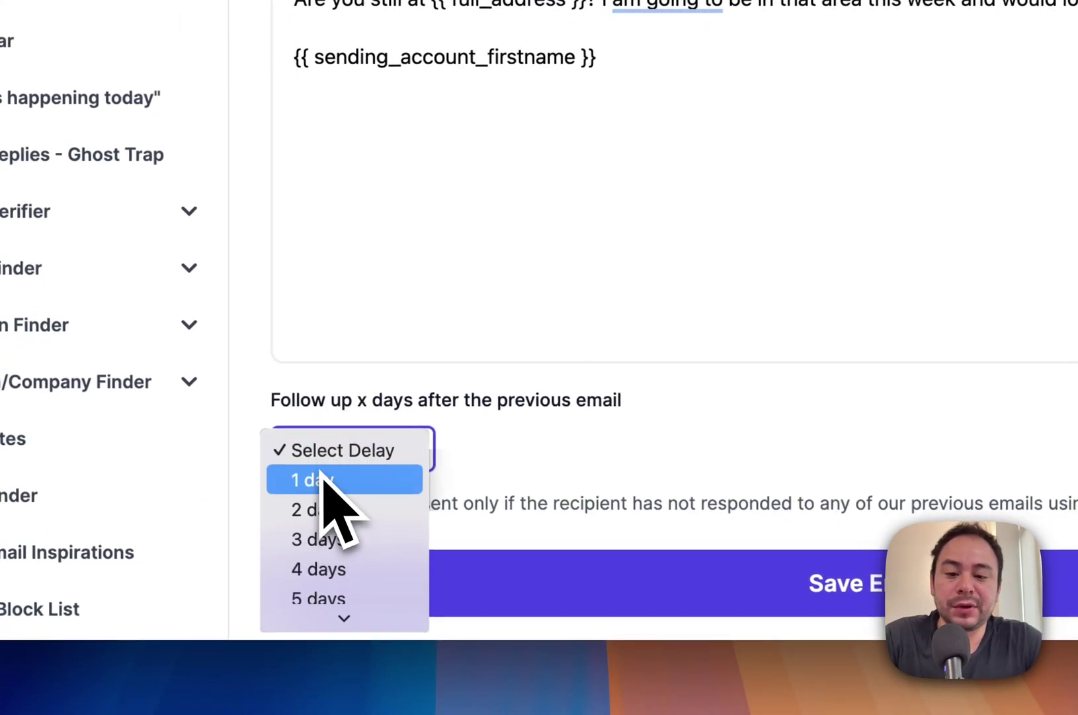
click(322, 539)
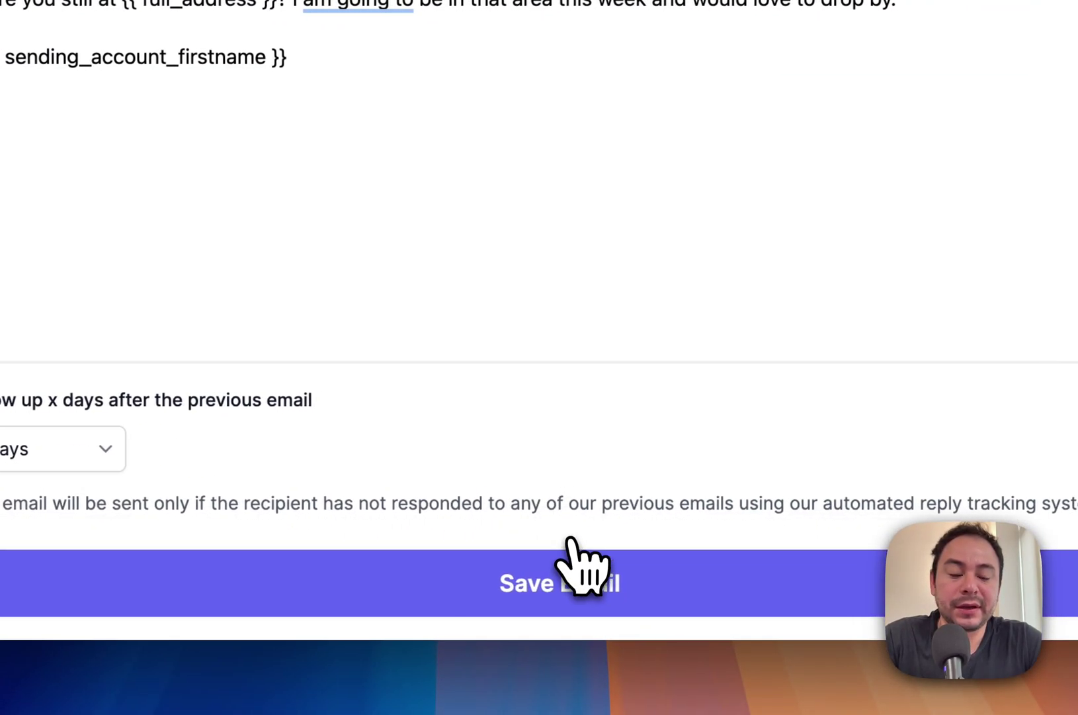
click(573, 553)
Set up an A/B test for the campaign's email sequence and confirm adding the extra test sequence.
scroll(555, 438, up, 8)
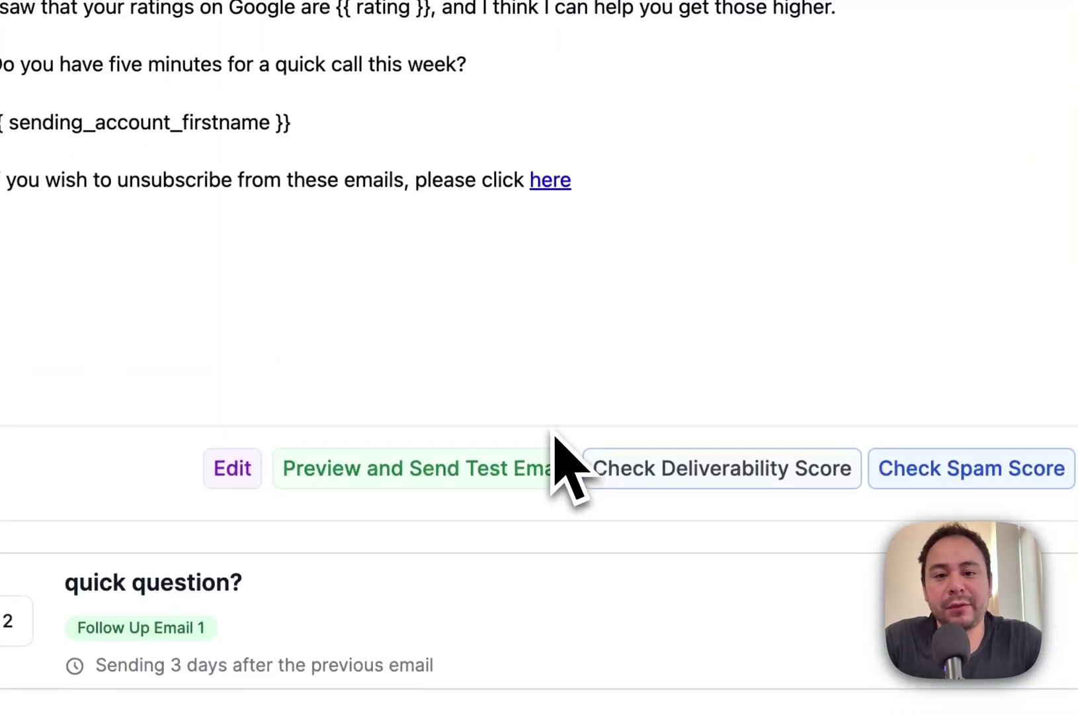
scroll(556, 436, up, 3)
scroll(556, 437, down, 6)
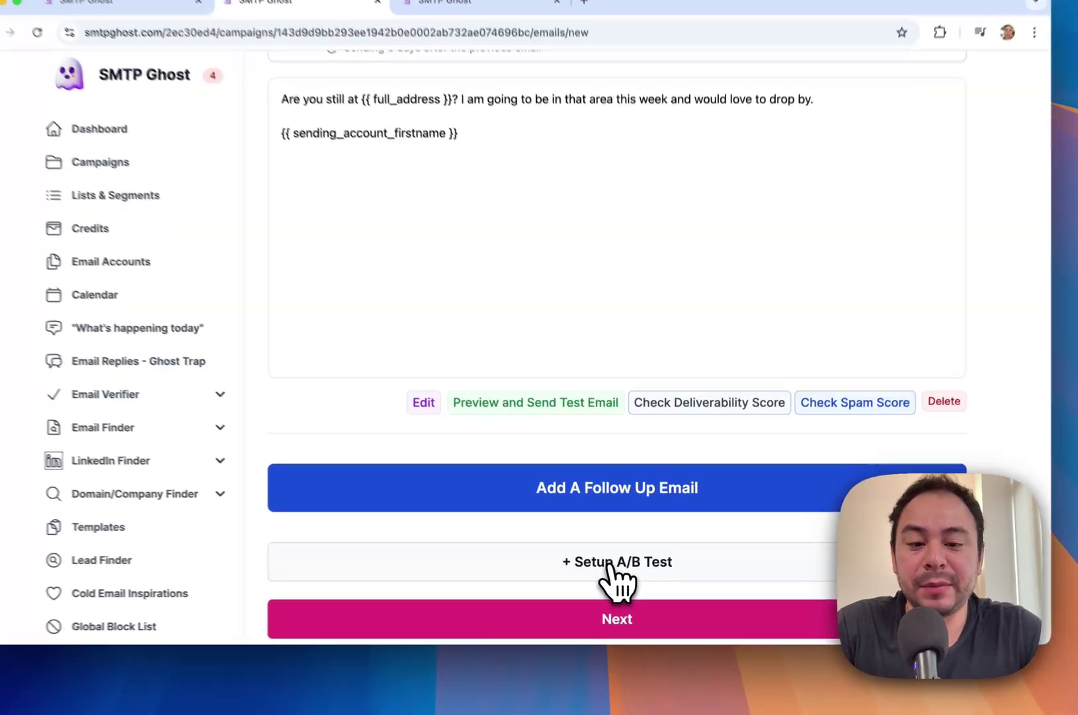
click(619, 573)
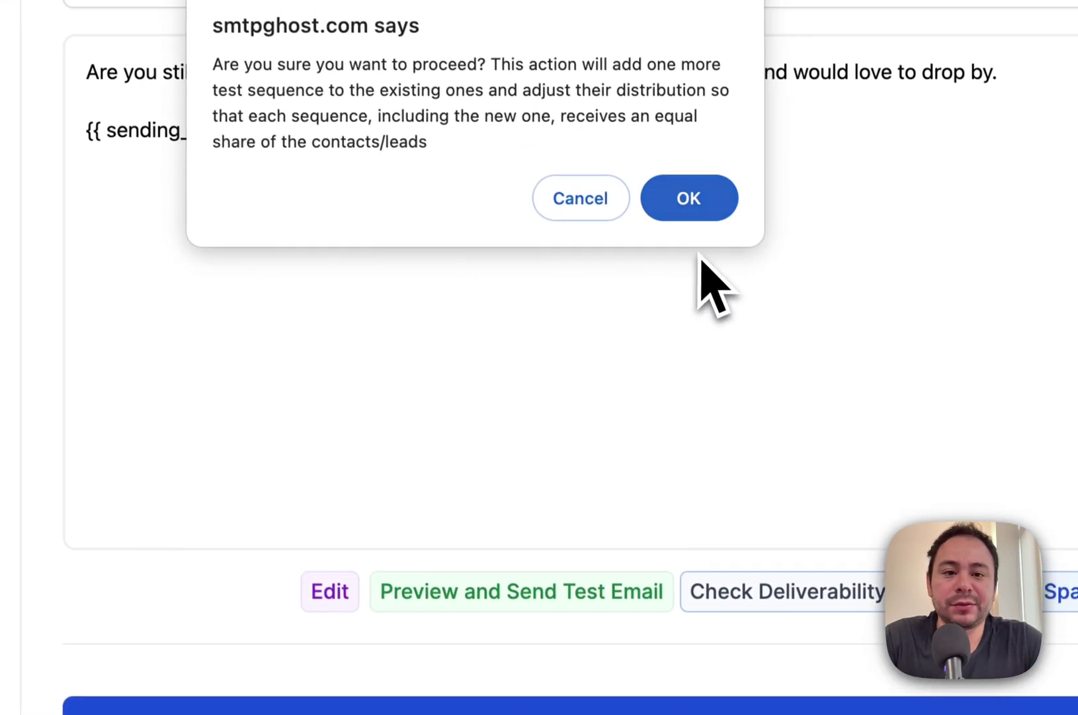
click(693, 207)
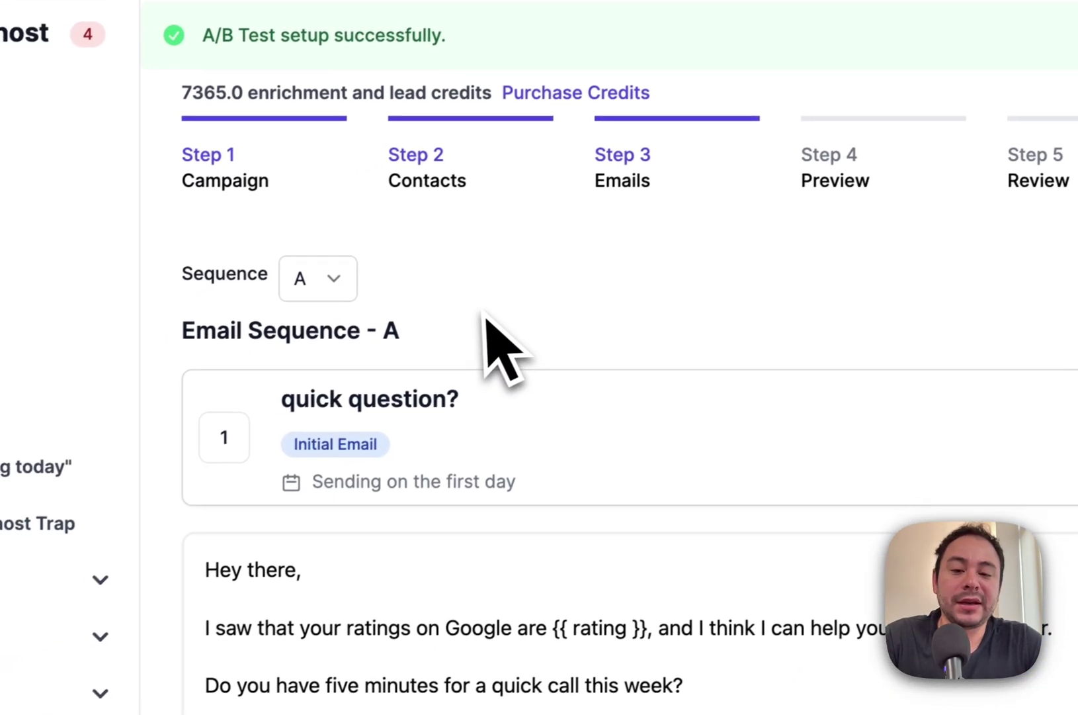
Switch to email sequence B and open its initial email for editing.
click(344, 280)
click(339, 309)
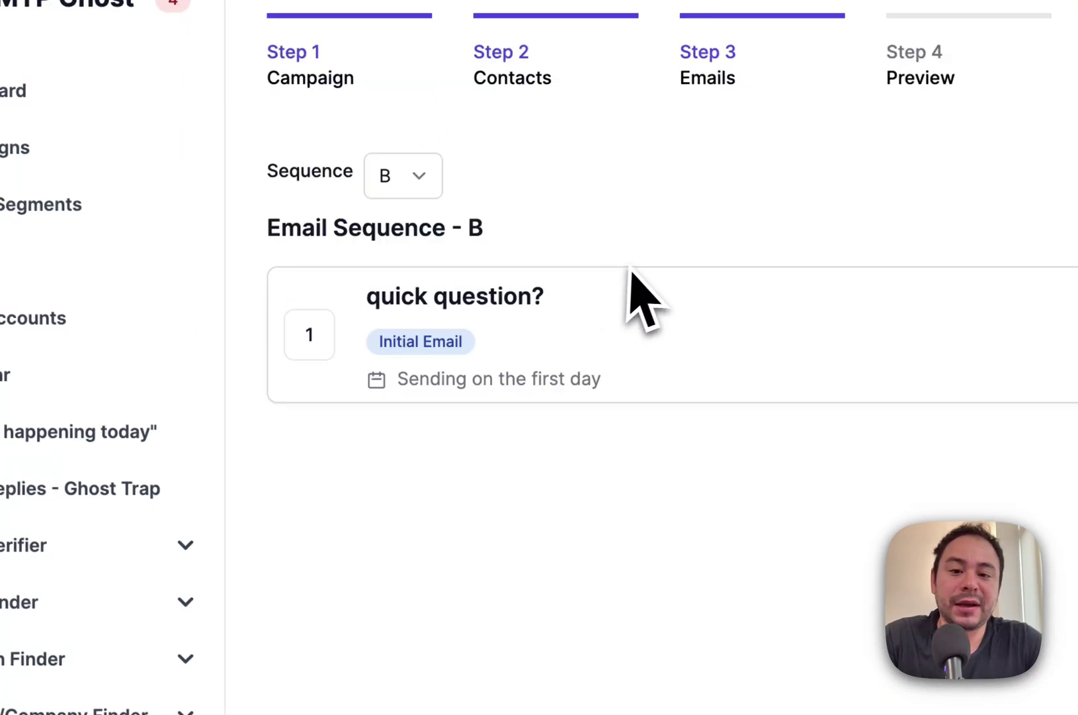
click(636, 278)
scroll(675, 397, down, 5)
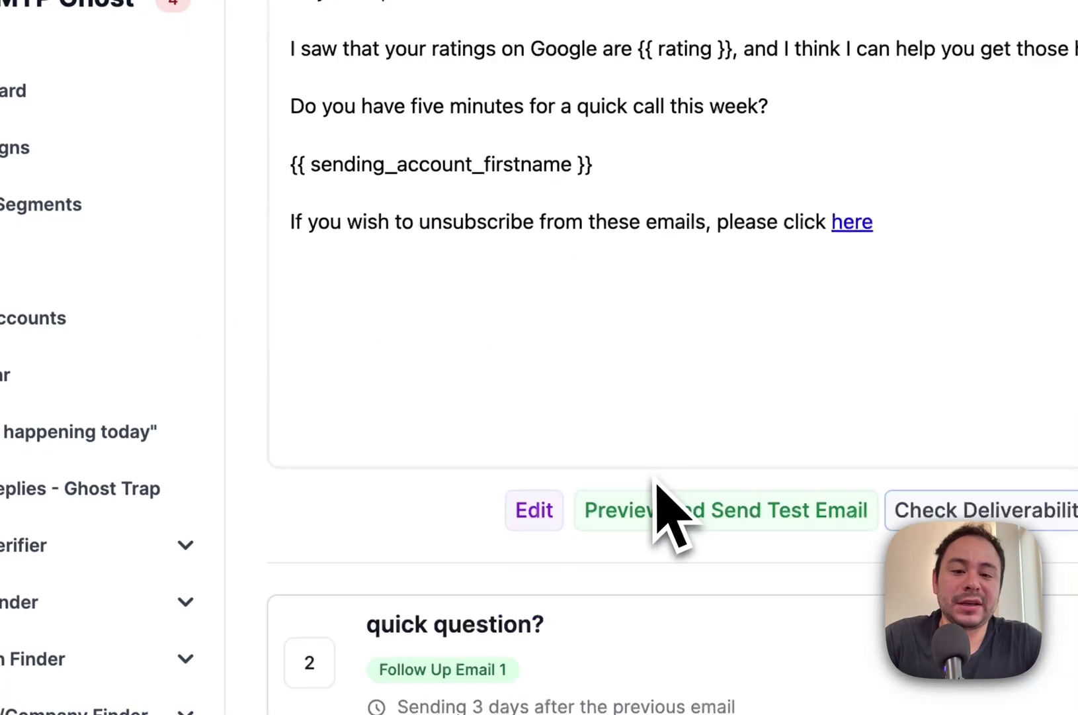
click(534, 511)
scroll(523, 410, up, 5)
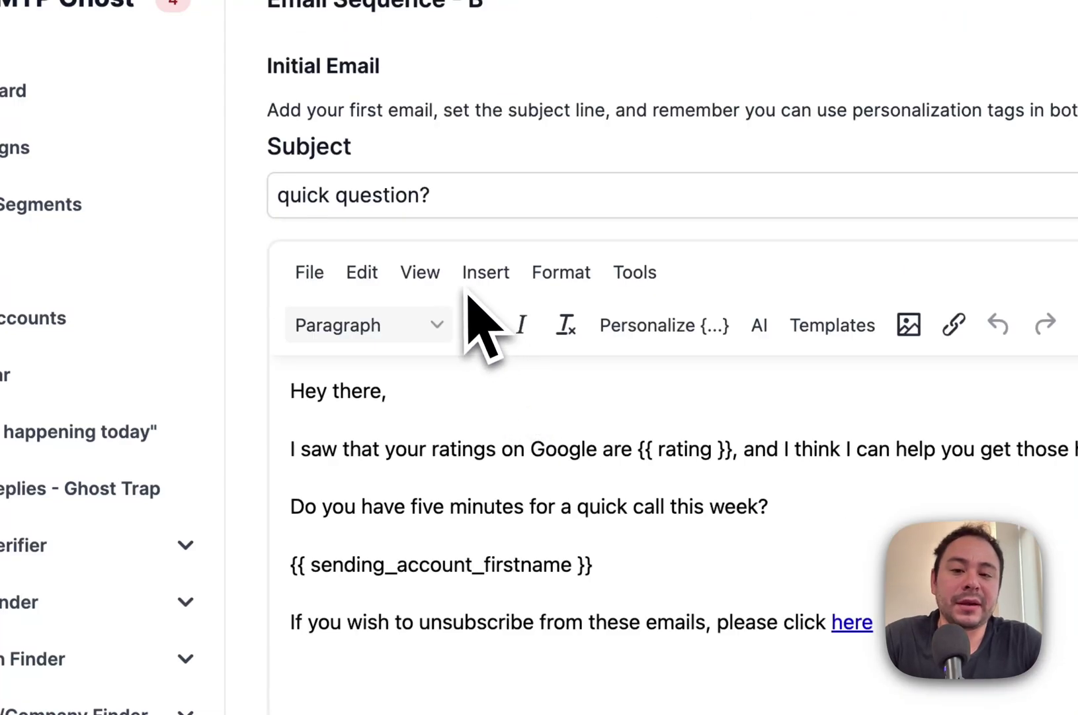
Set the subject of sequence B's initial email to "do you want higher google reviews?" and save the email.
click(410, 211)
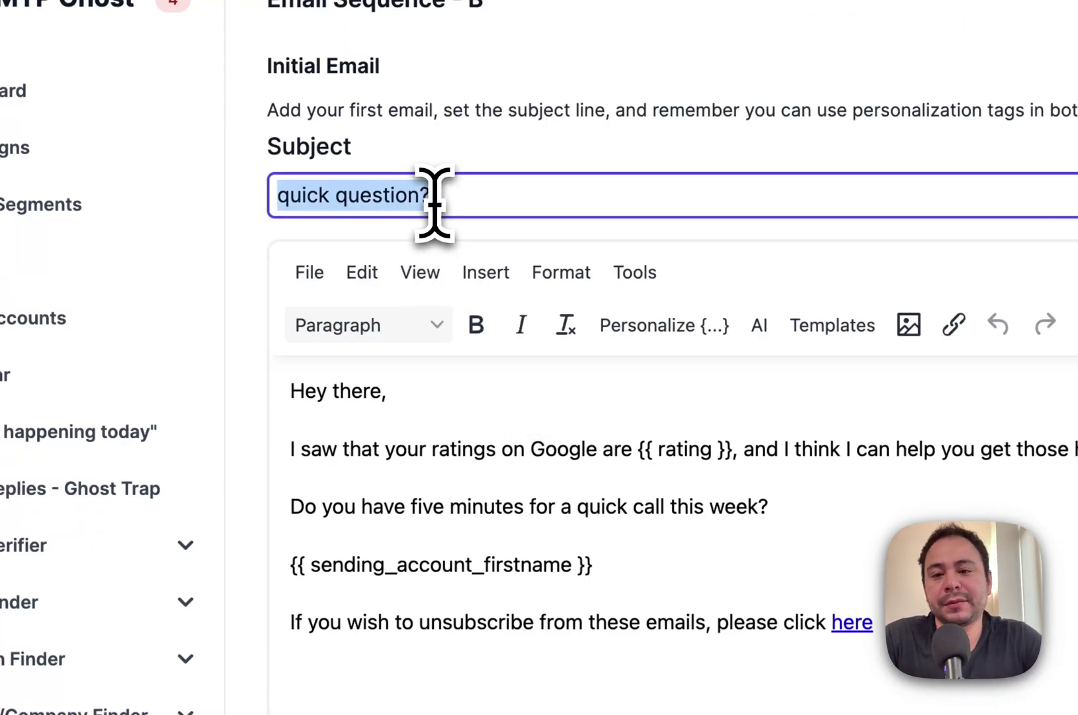
text(wnat)
key(BackSpace)
key(BackSpace)
key(BackSpace)
key(BackSpace)
text(do you want)
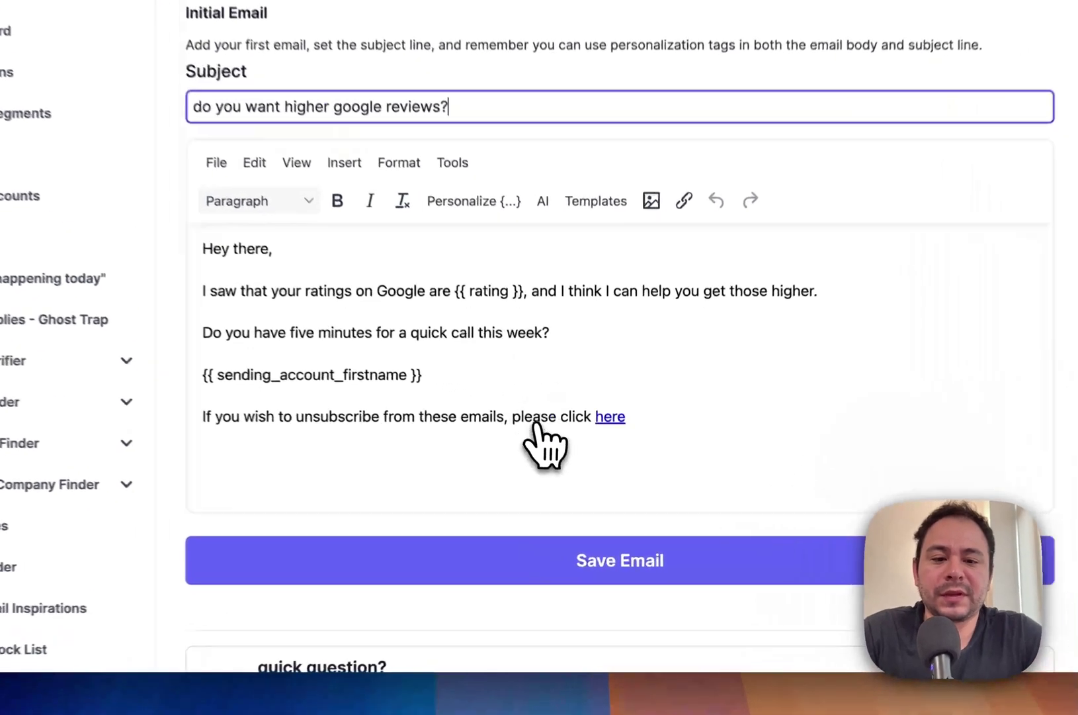
click(583, 562)
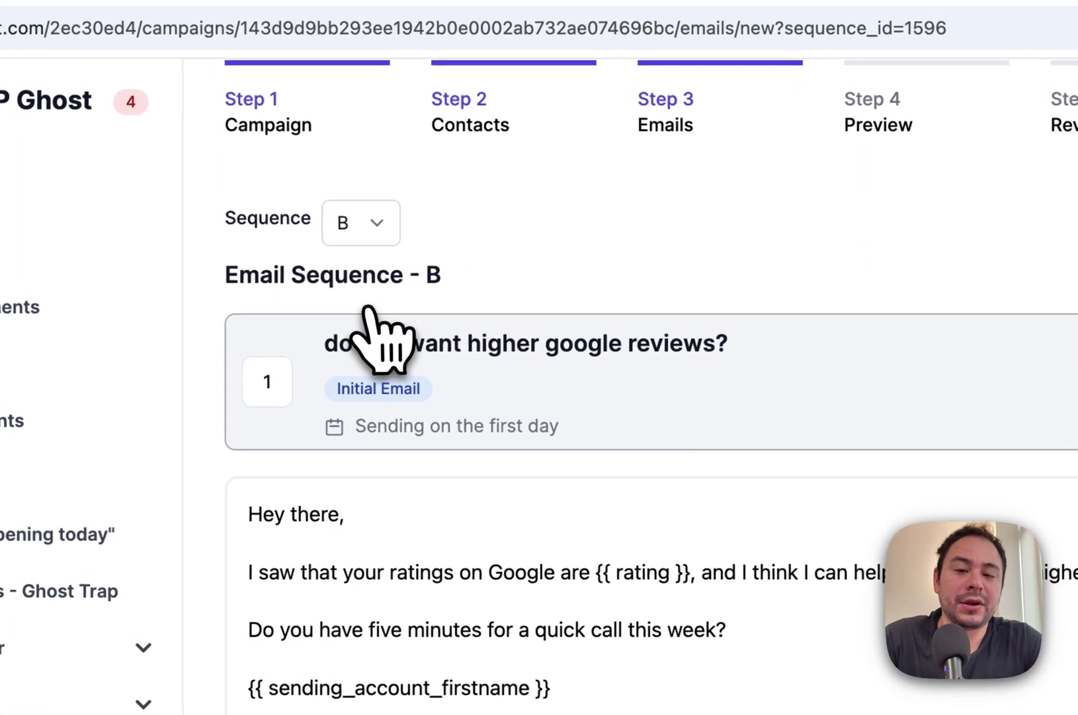
Check the sequence choices, keep sequence B selected and continue to the campaign's Preview step.
click(360, 225)
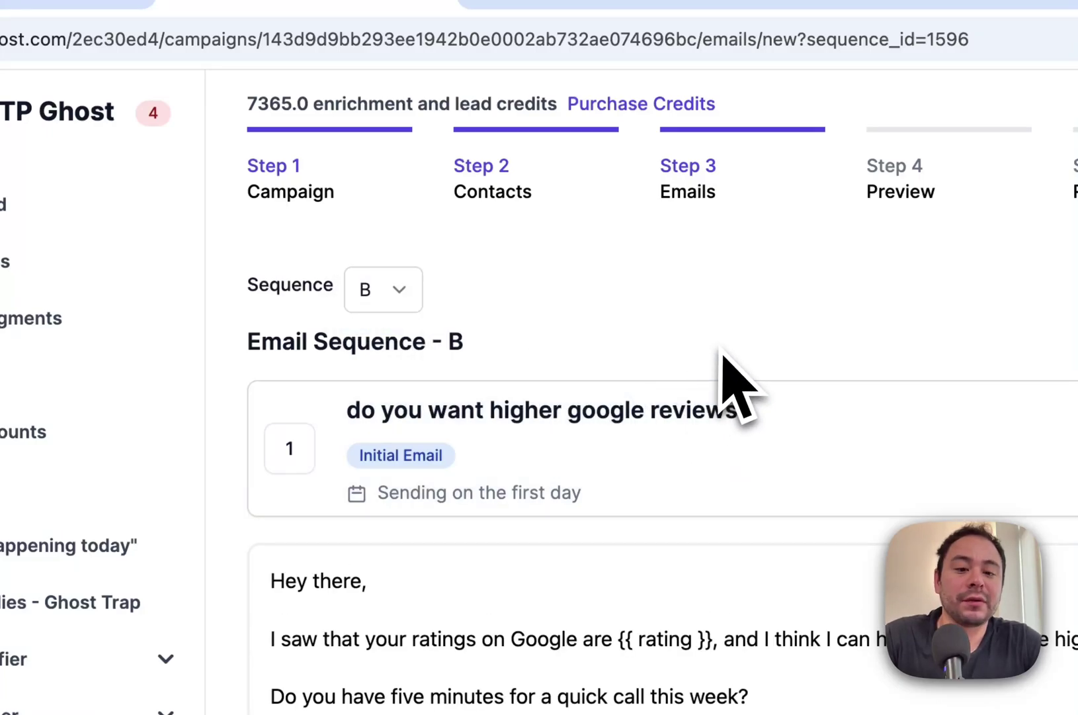
scroll(720, 390, down, 8)
scroll(718, 417, down, 5)
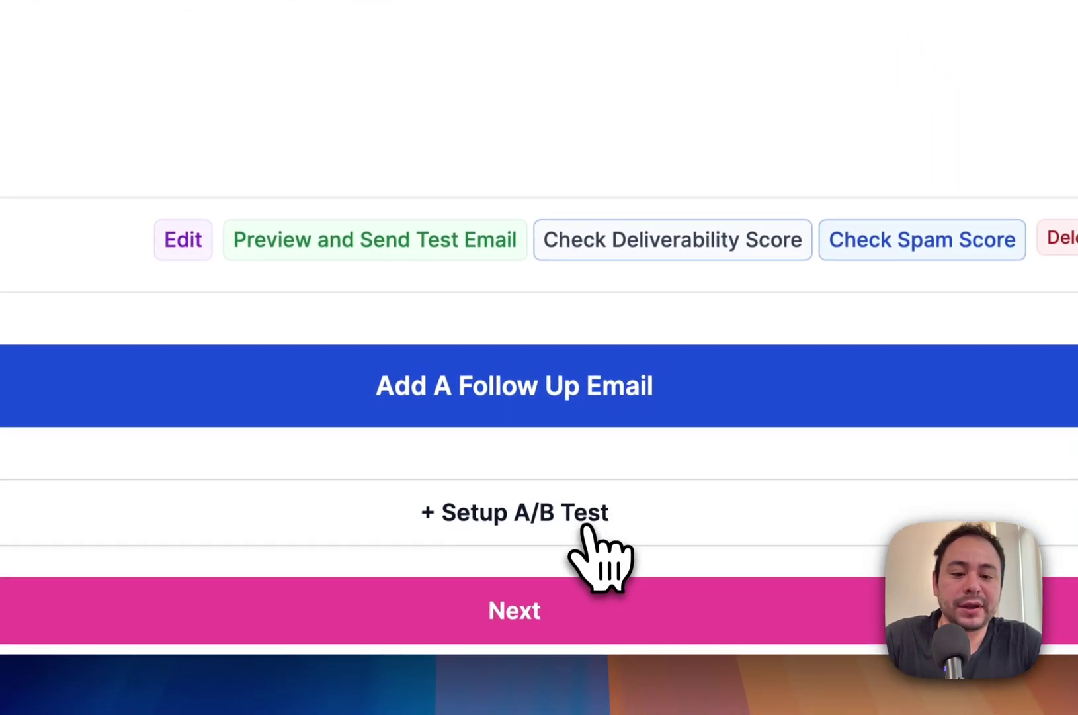
click(553, 592)
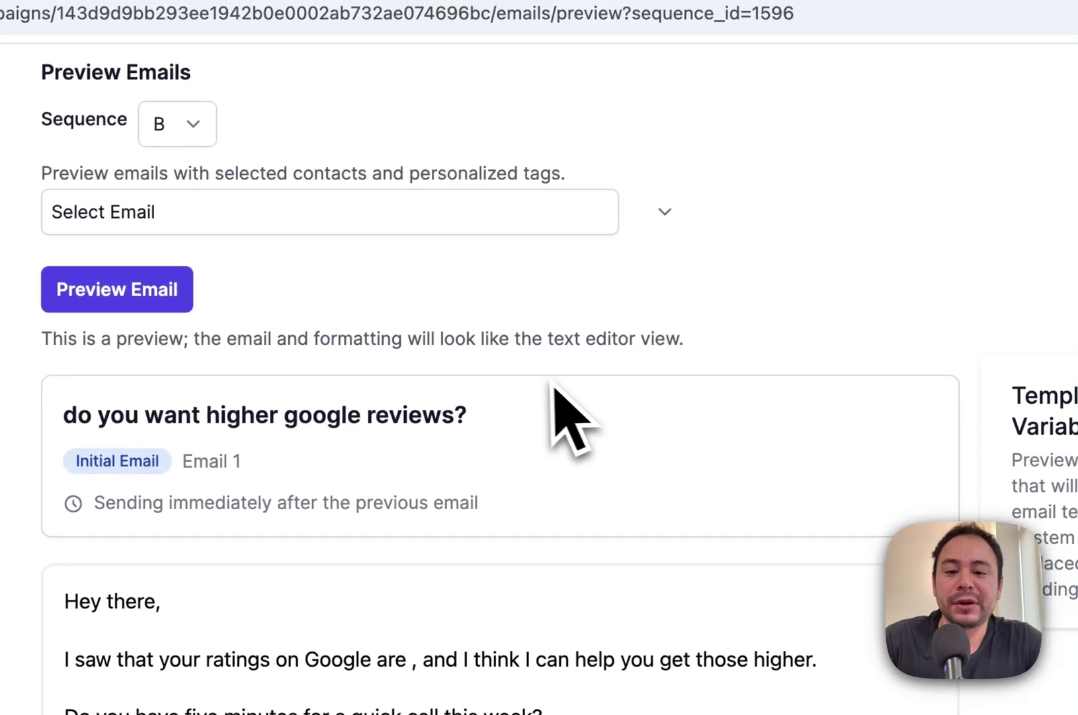
Preview sequence B with the Nationwide Plumbers contact and check the personalized tags in its initial and follow-up emails.
click(183, 276)
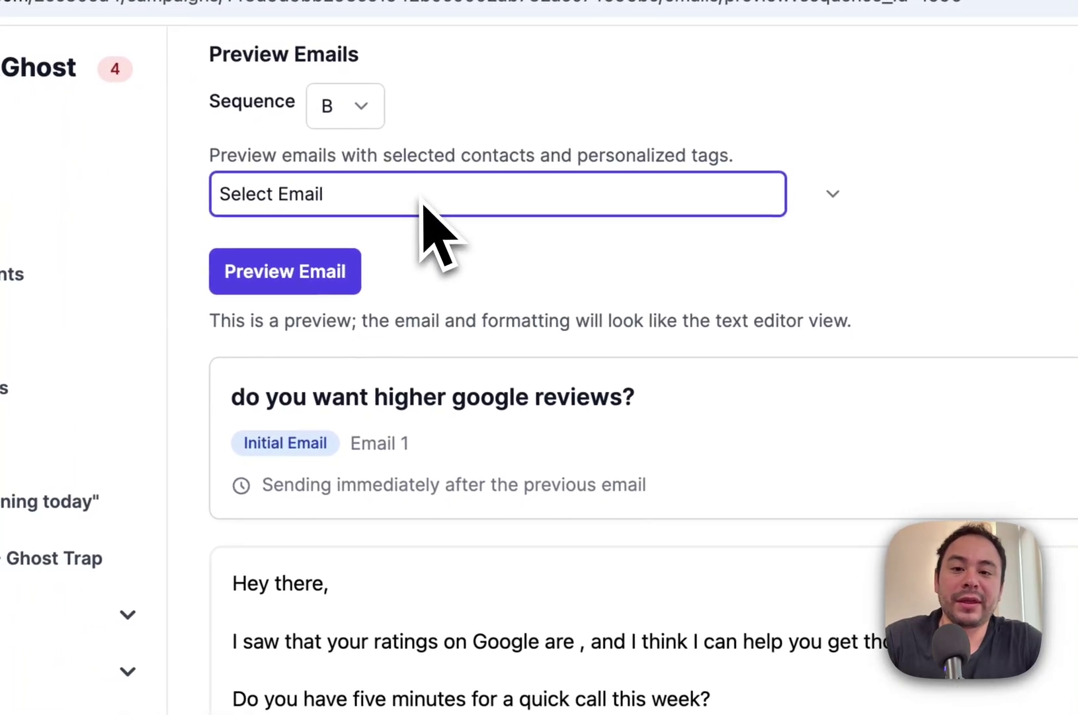
click(422, 206)
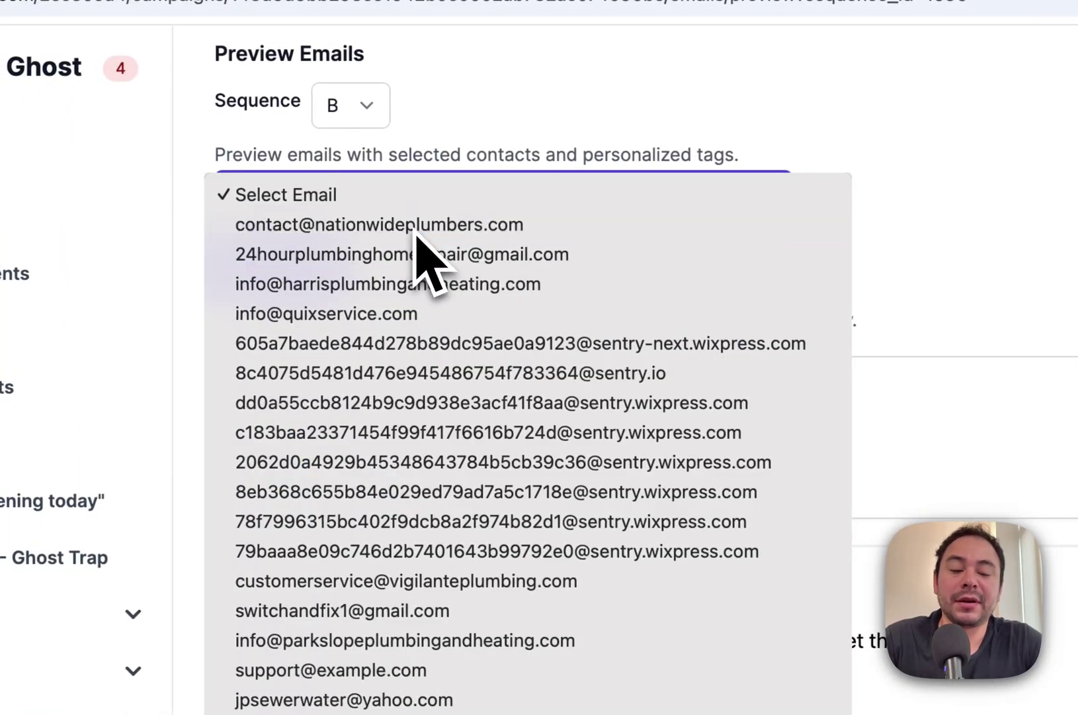
click(410, 227)
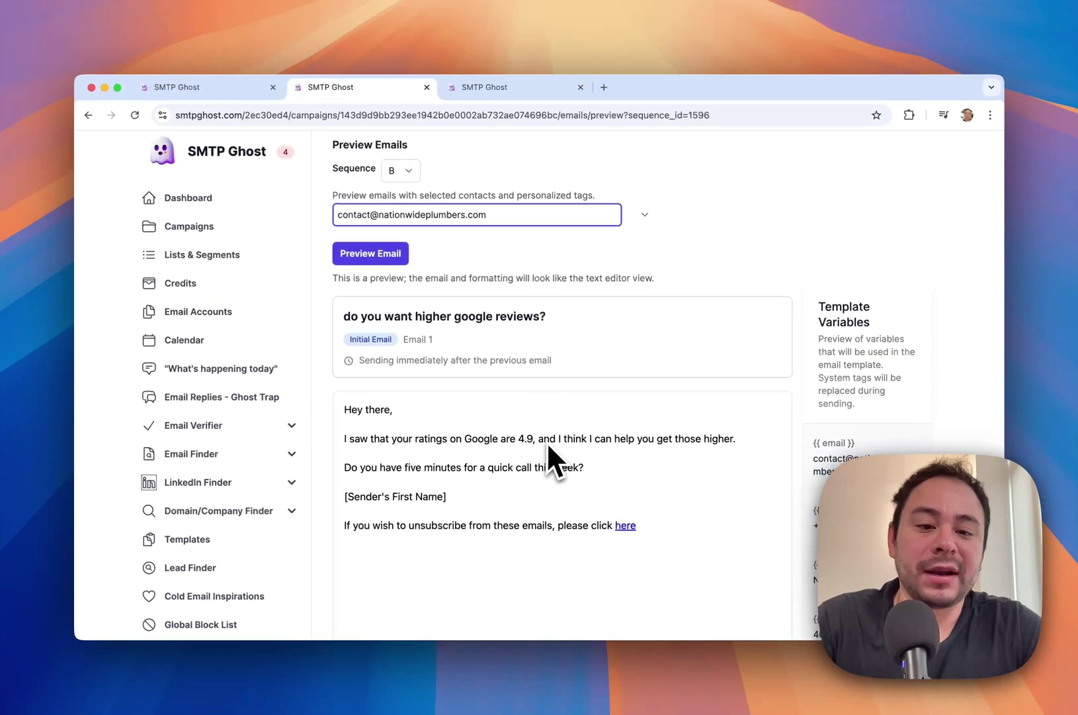
scroll(689, 409, down, 3)
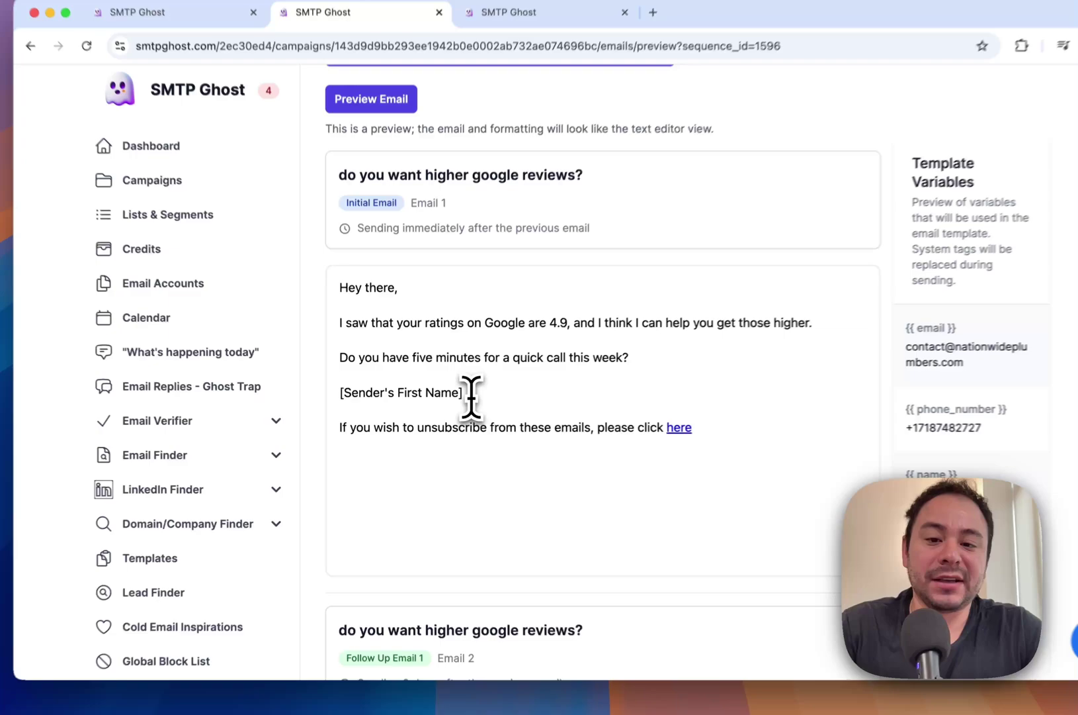
drag(448, 402, 376, 402)
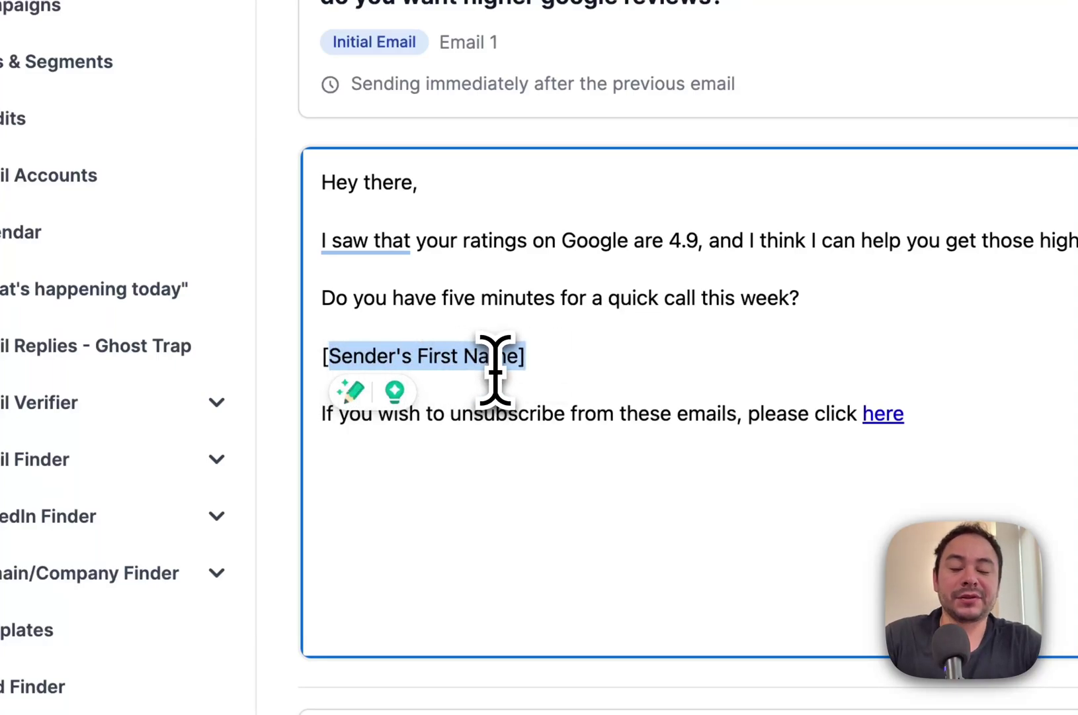
click(458, 357)
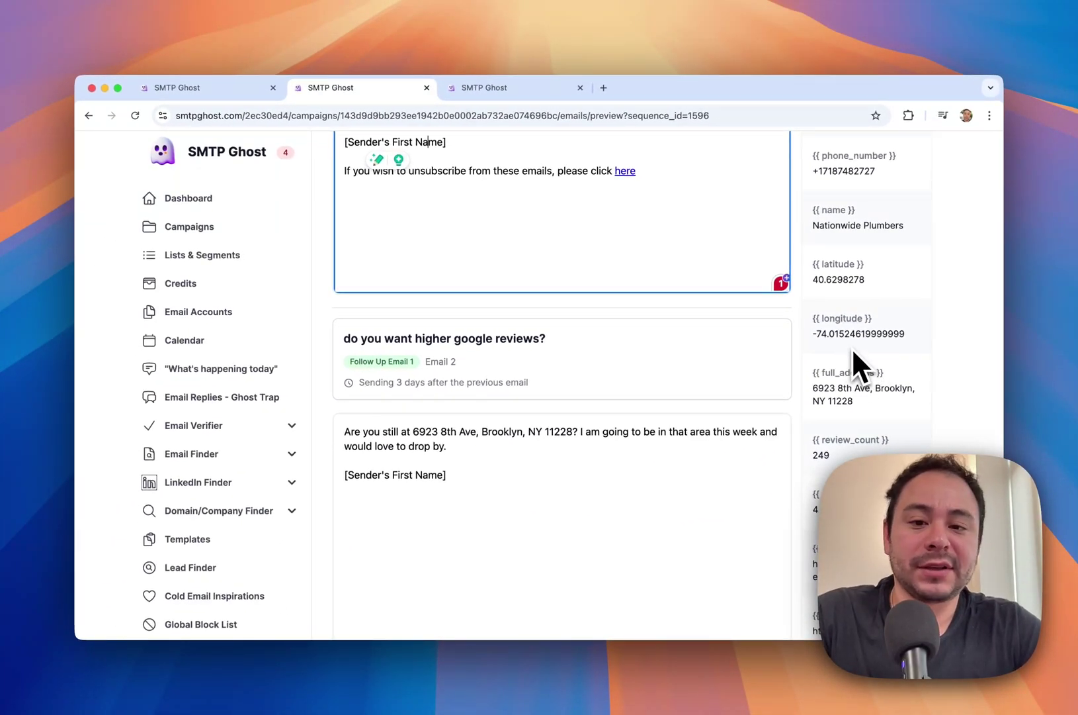
scroll(609, 384, down, 1)
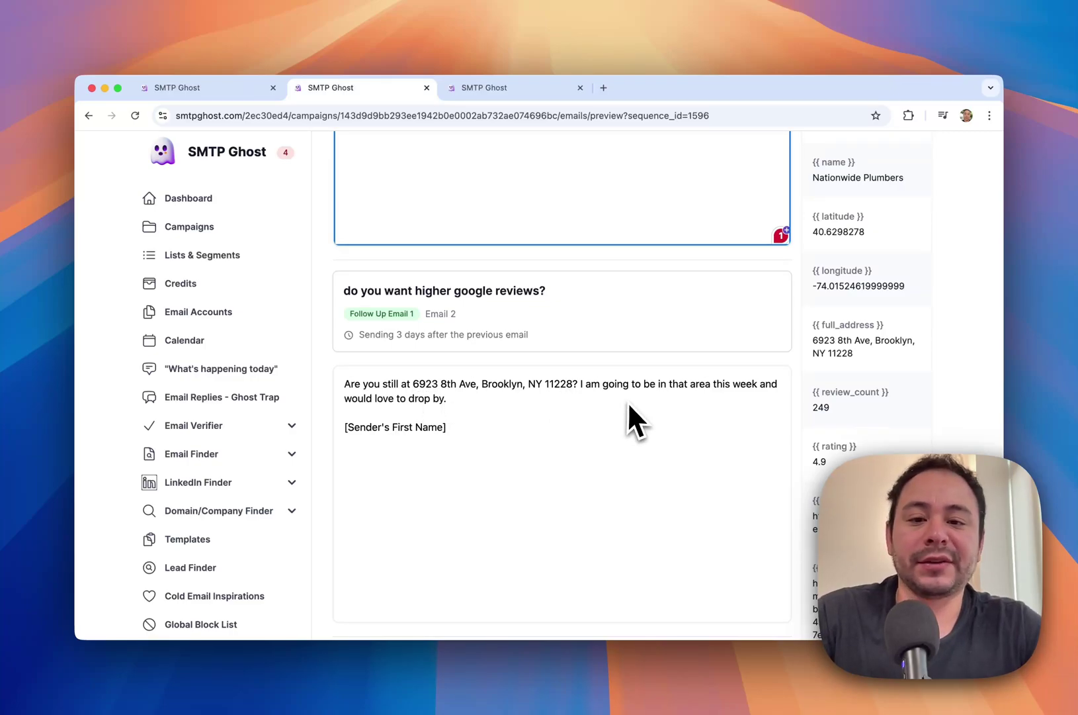
Switch the preview to sequence A and check its emails with the Nationwide Plumbers contact's data.
scroll(517, 422, up, 10)
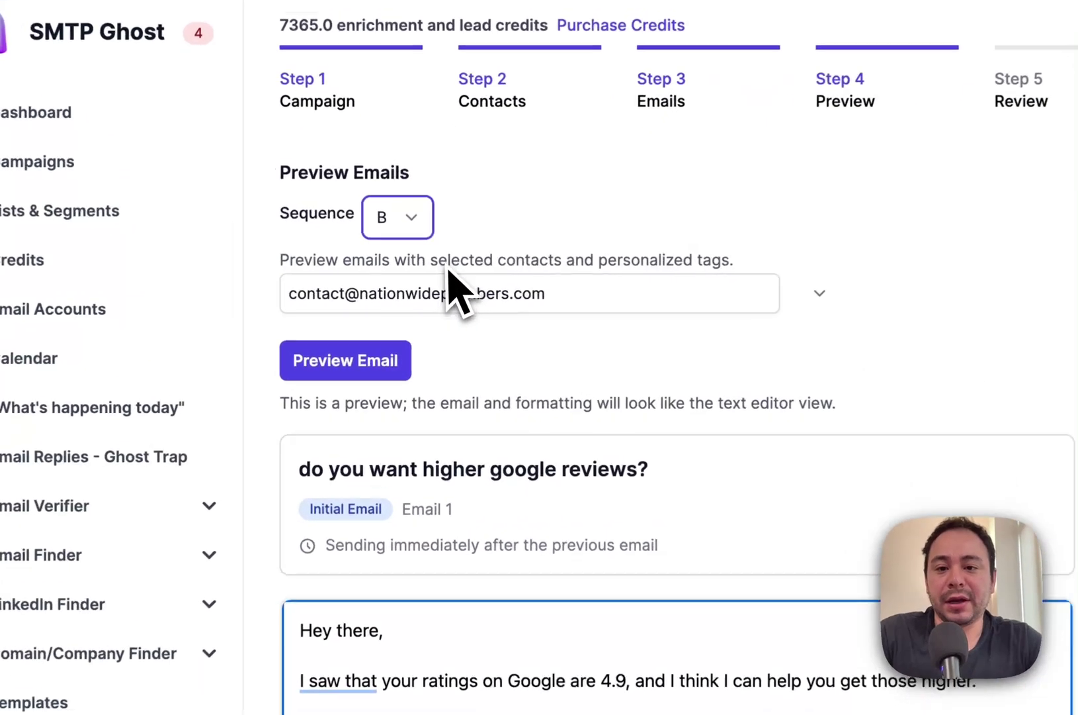
click(400, 257)
key(Return)
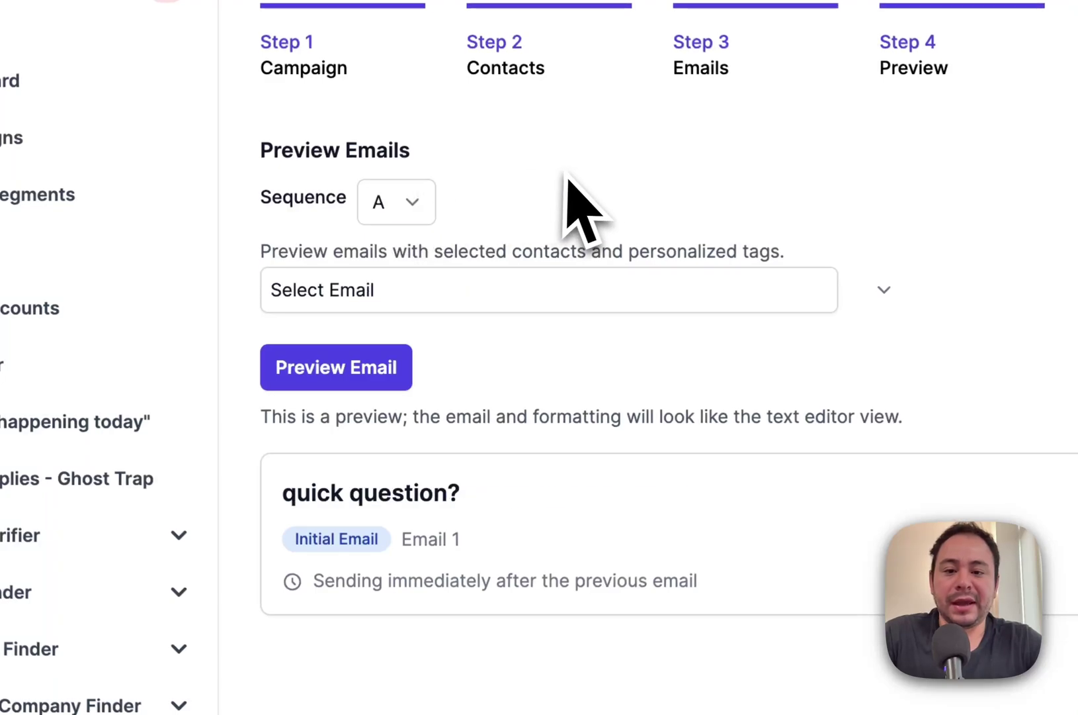
scroll(661, 463, down, 4)
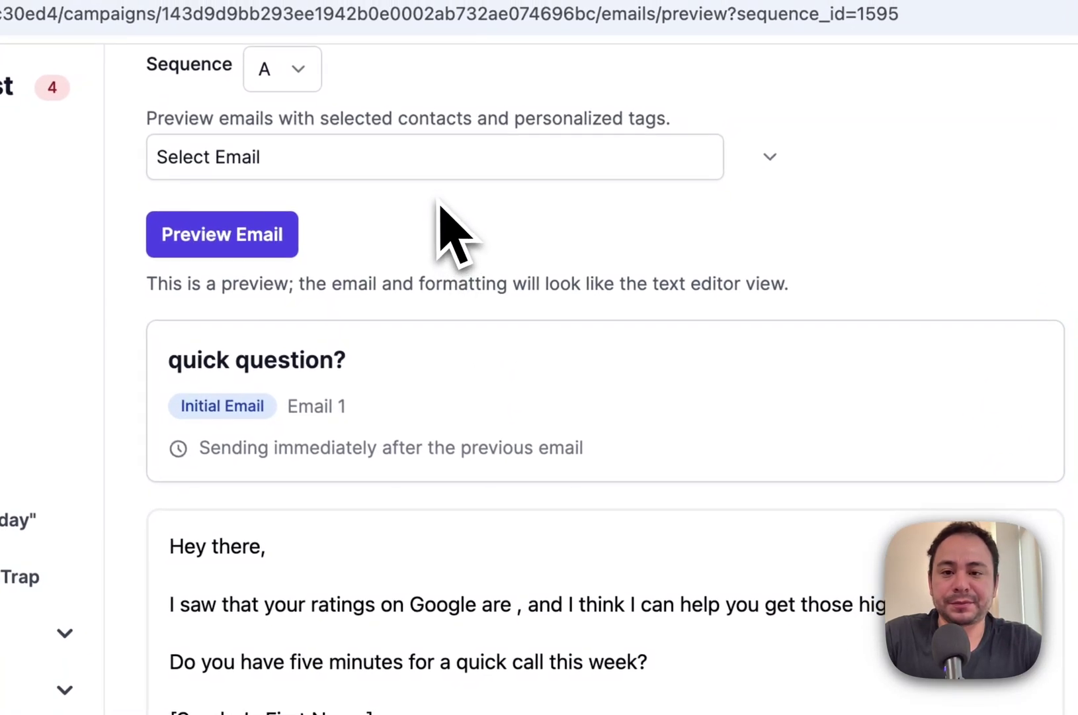
click(551, 59)
click(397, 195)
scroll(681, 506, down, 10)
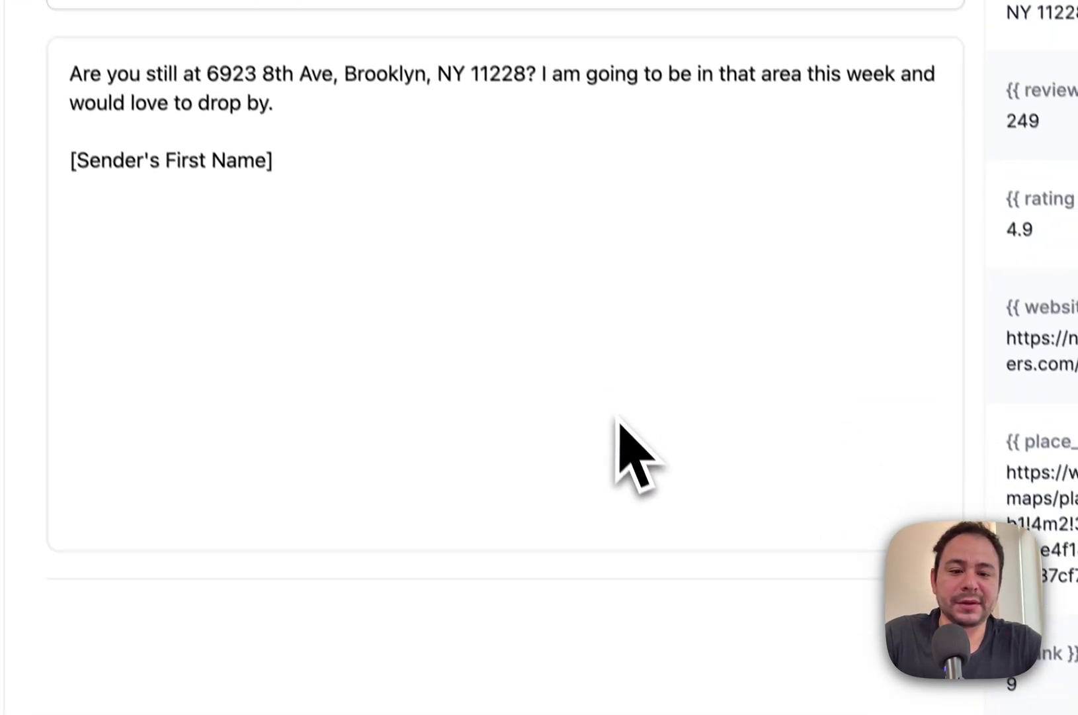
Continue to the campaign's Review step and check the sending accounts, start time and daily sending limits.
click(556, 622)
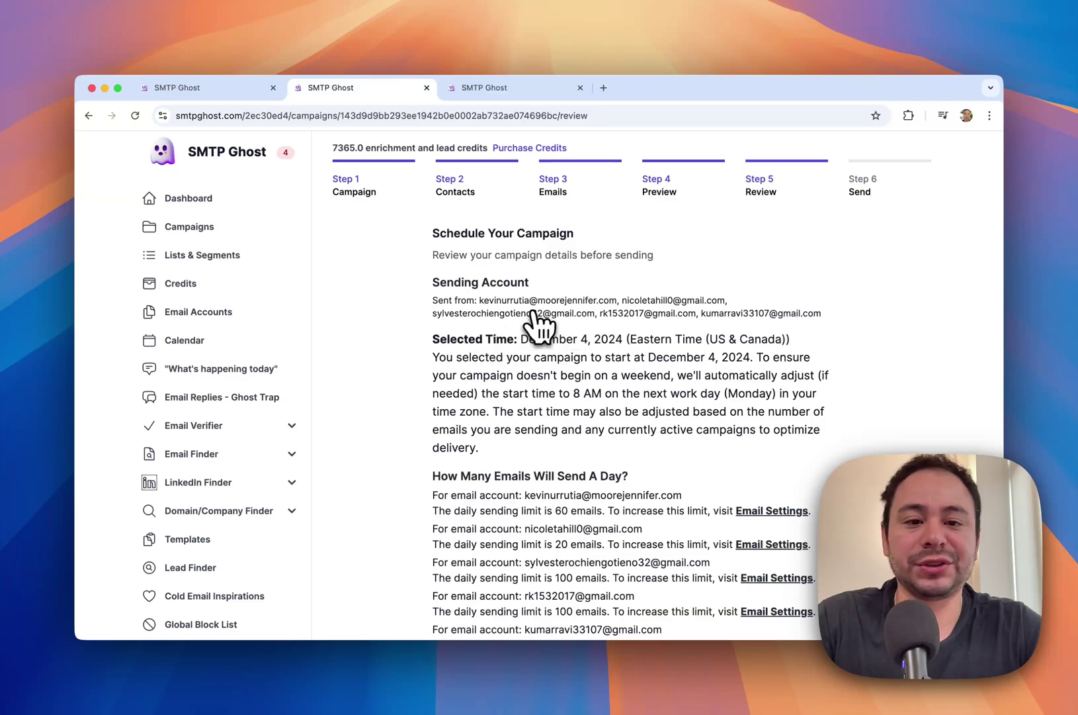
scroll(595, 341, down, 5)
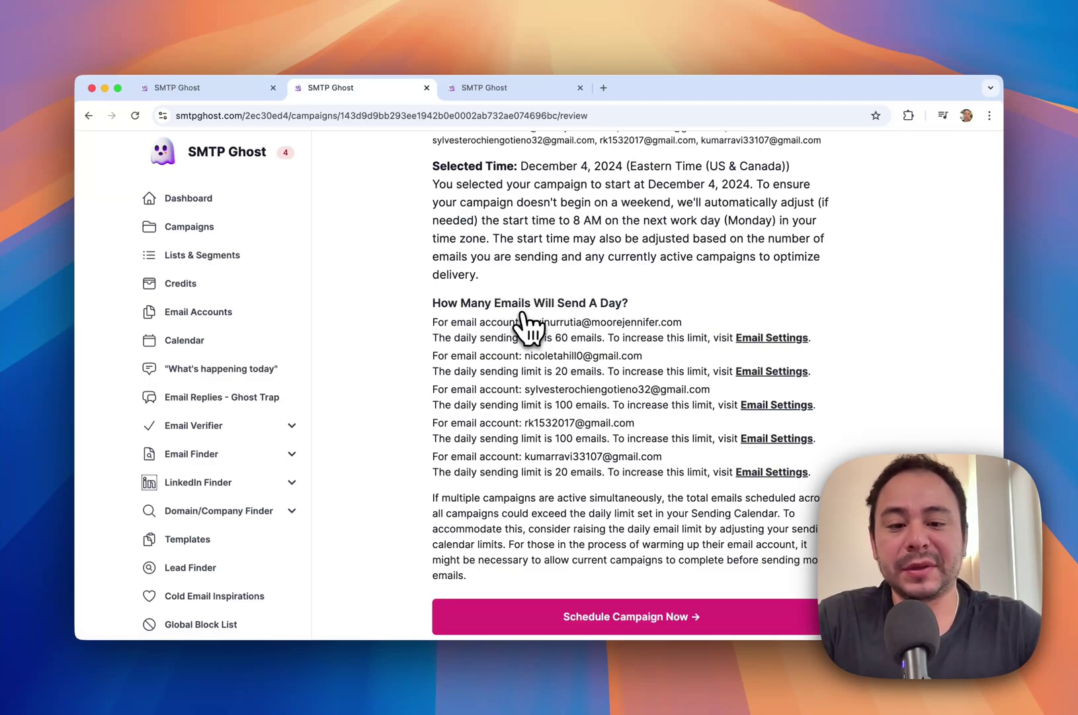
scroll(529, 331, up, 5)
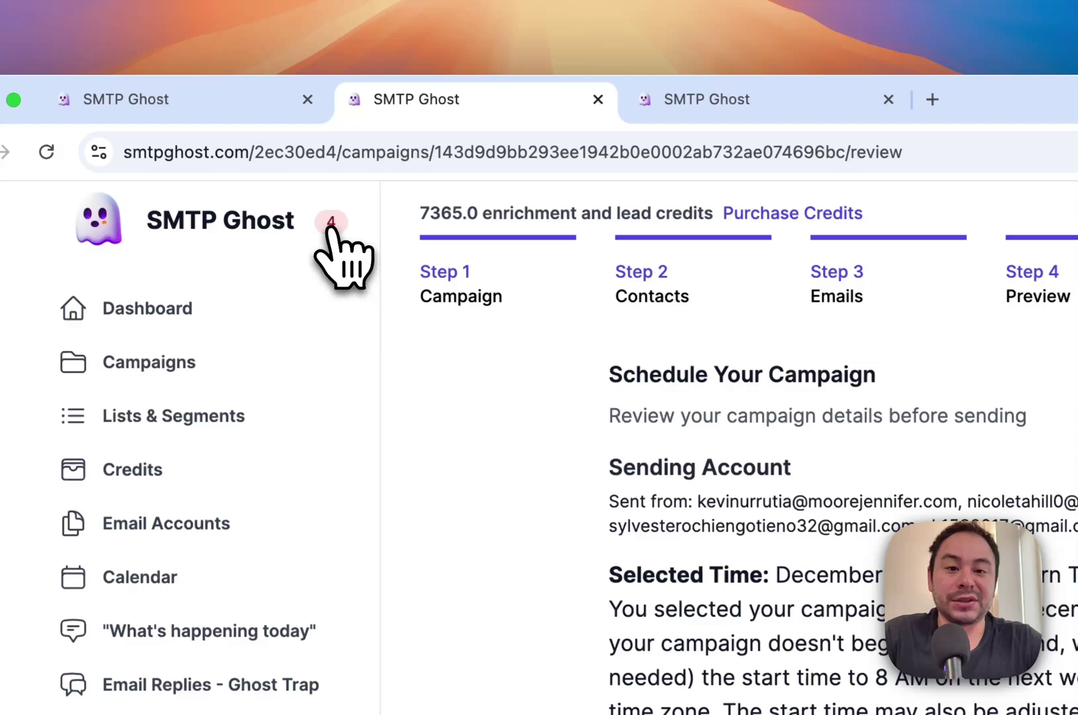
Open the notifications and look through the lead-search alerts.
click(285, 157)
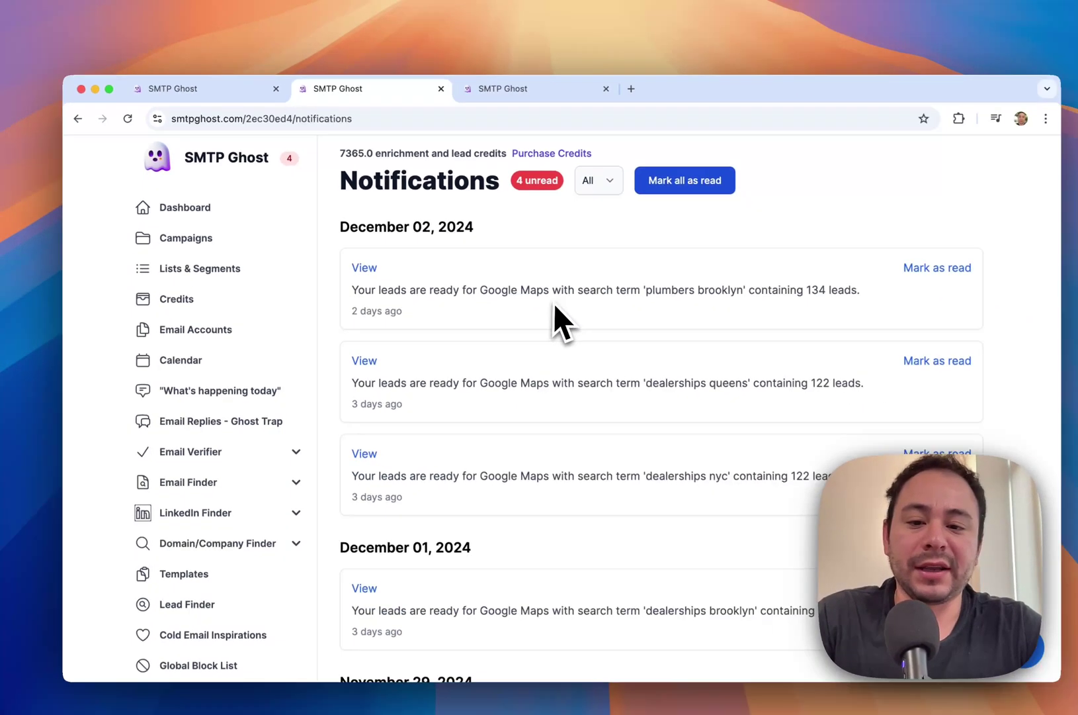
scroll(549, 306, down, 5)
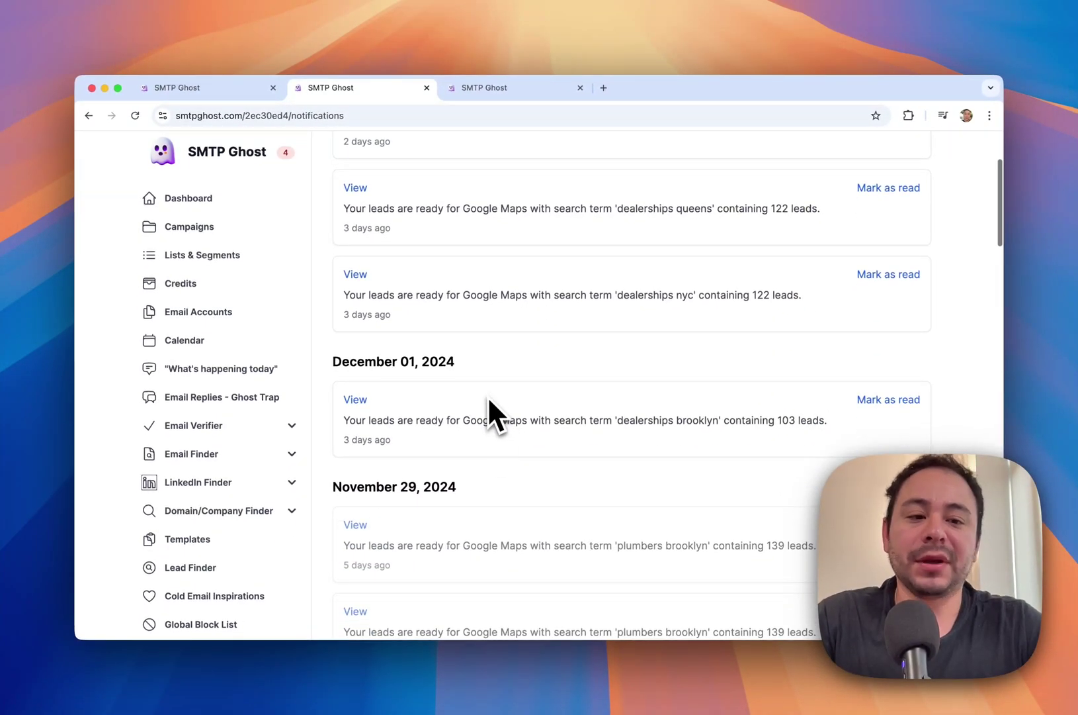
scroll(491, 414, up, 5)
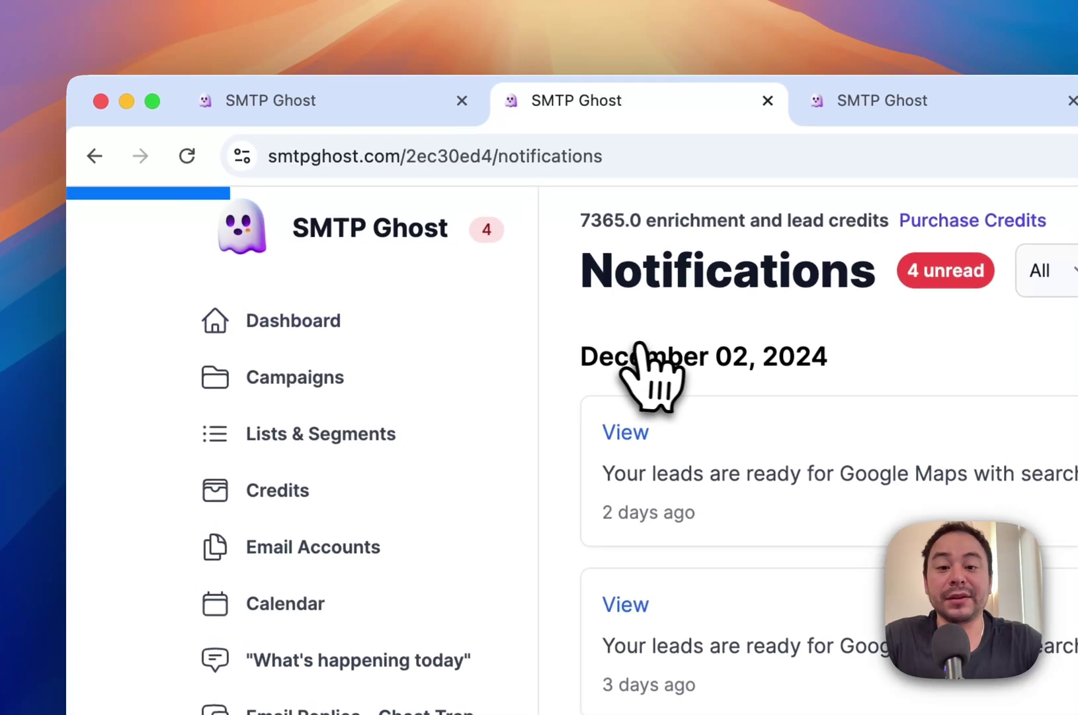